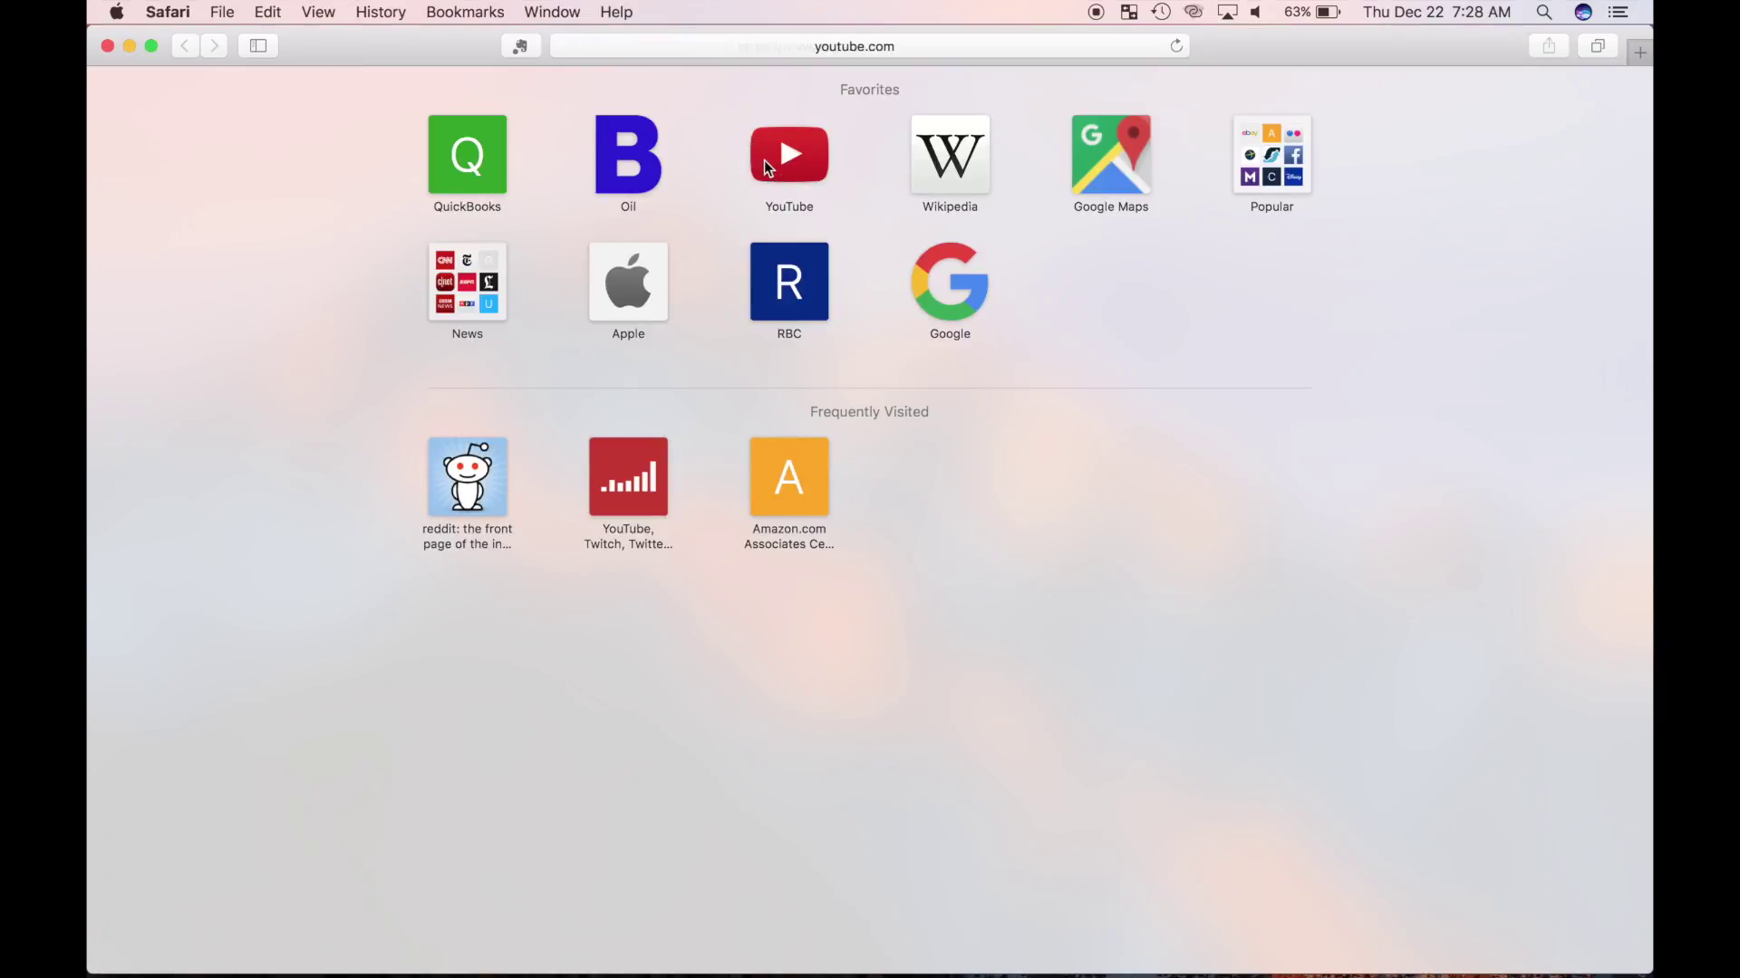
# Step: Open your YouTube channel page and browse its uploads and the FCPX 10.3 Tutorial Series playlist
pyautogui.click(767, 168)
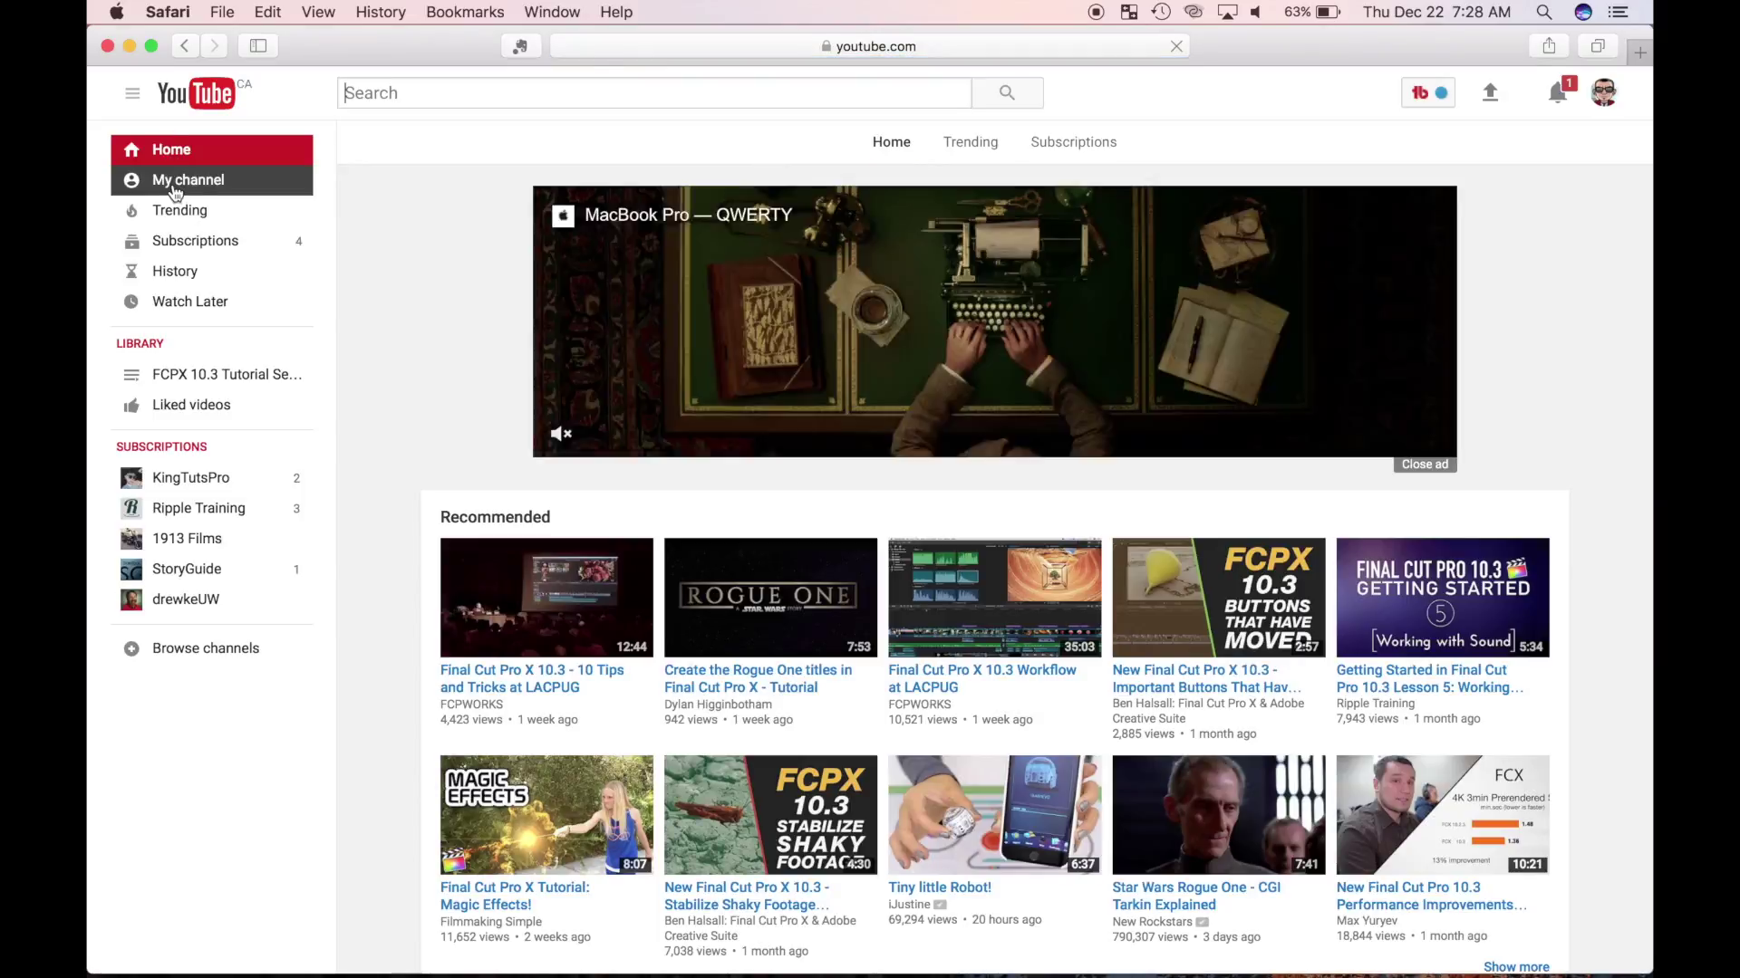
pyautogui.click(174, 186)
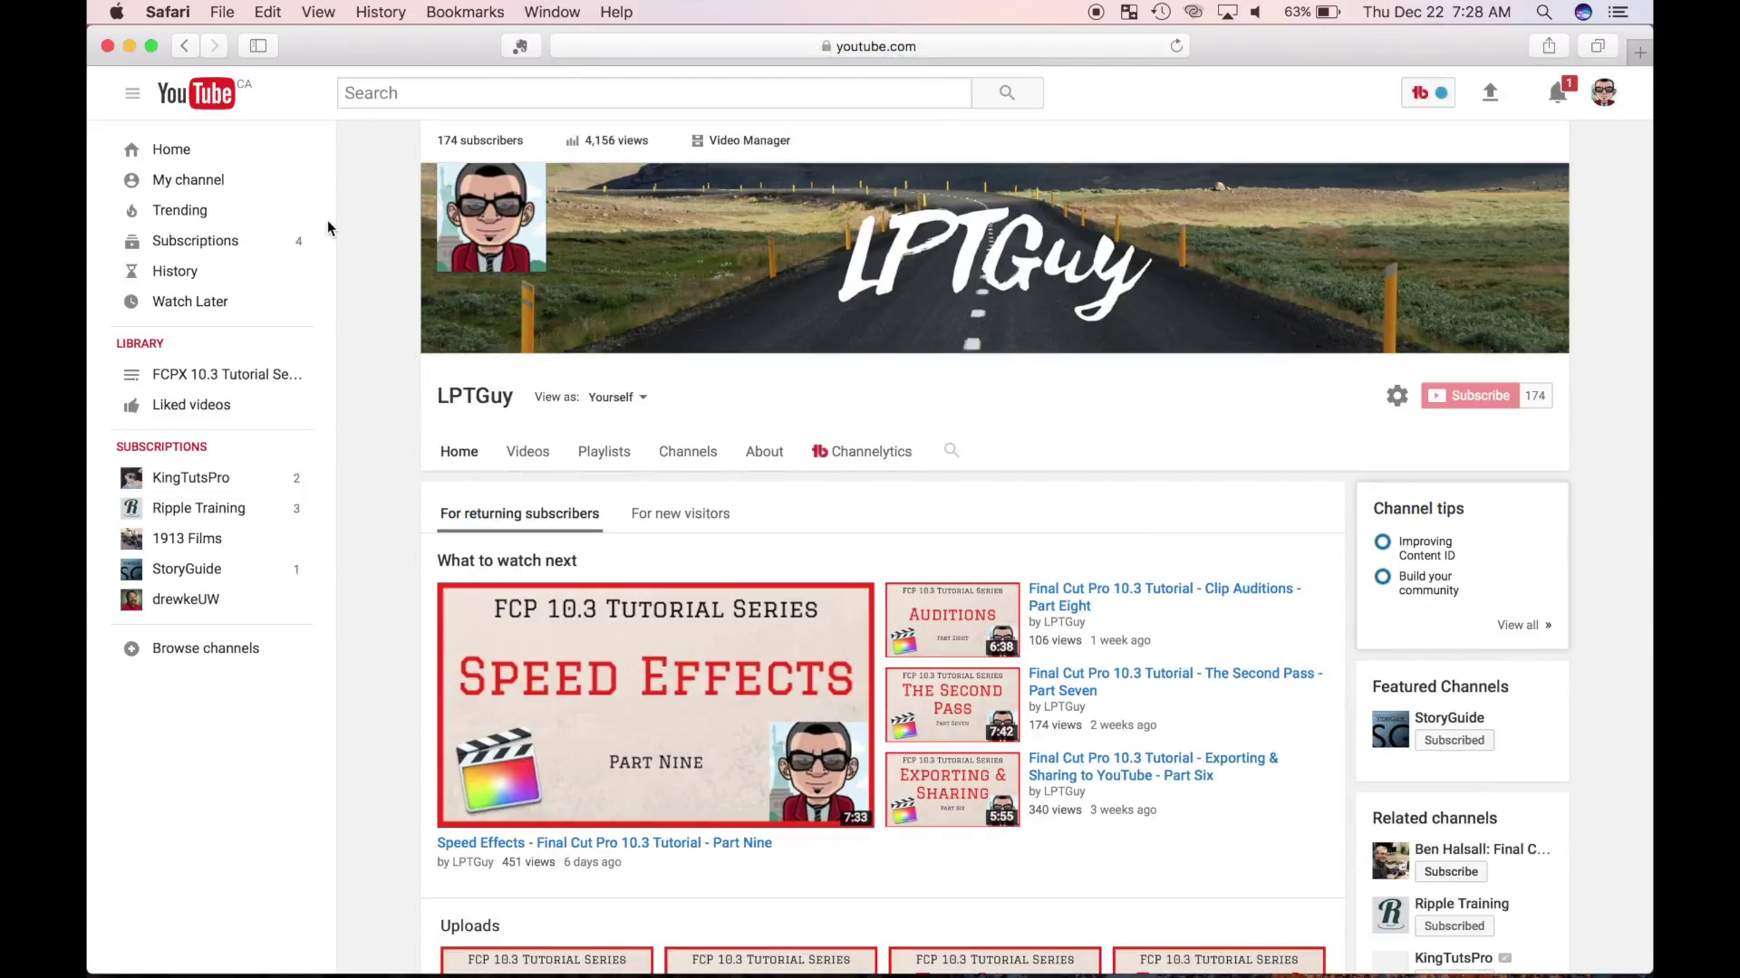
pyautogui.scroll(-5, 328, 222)
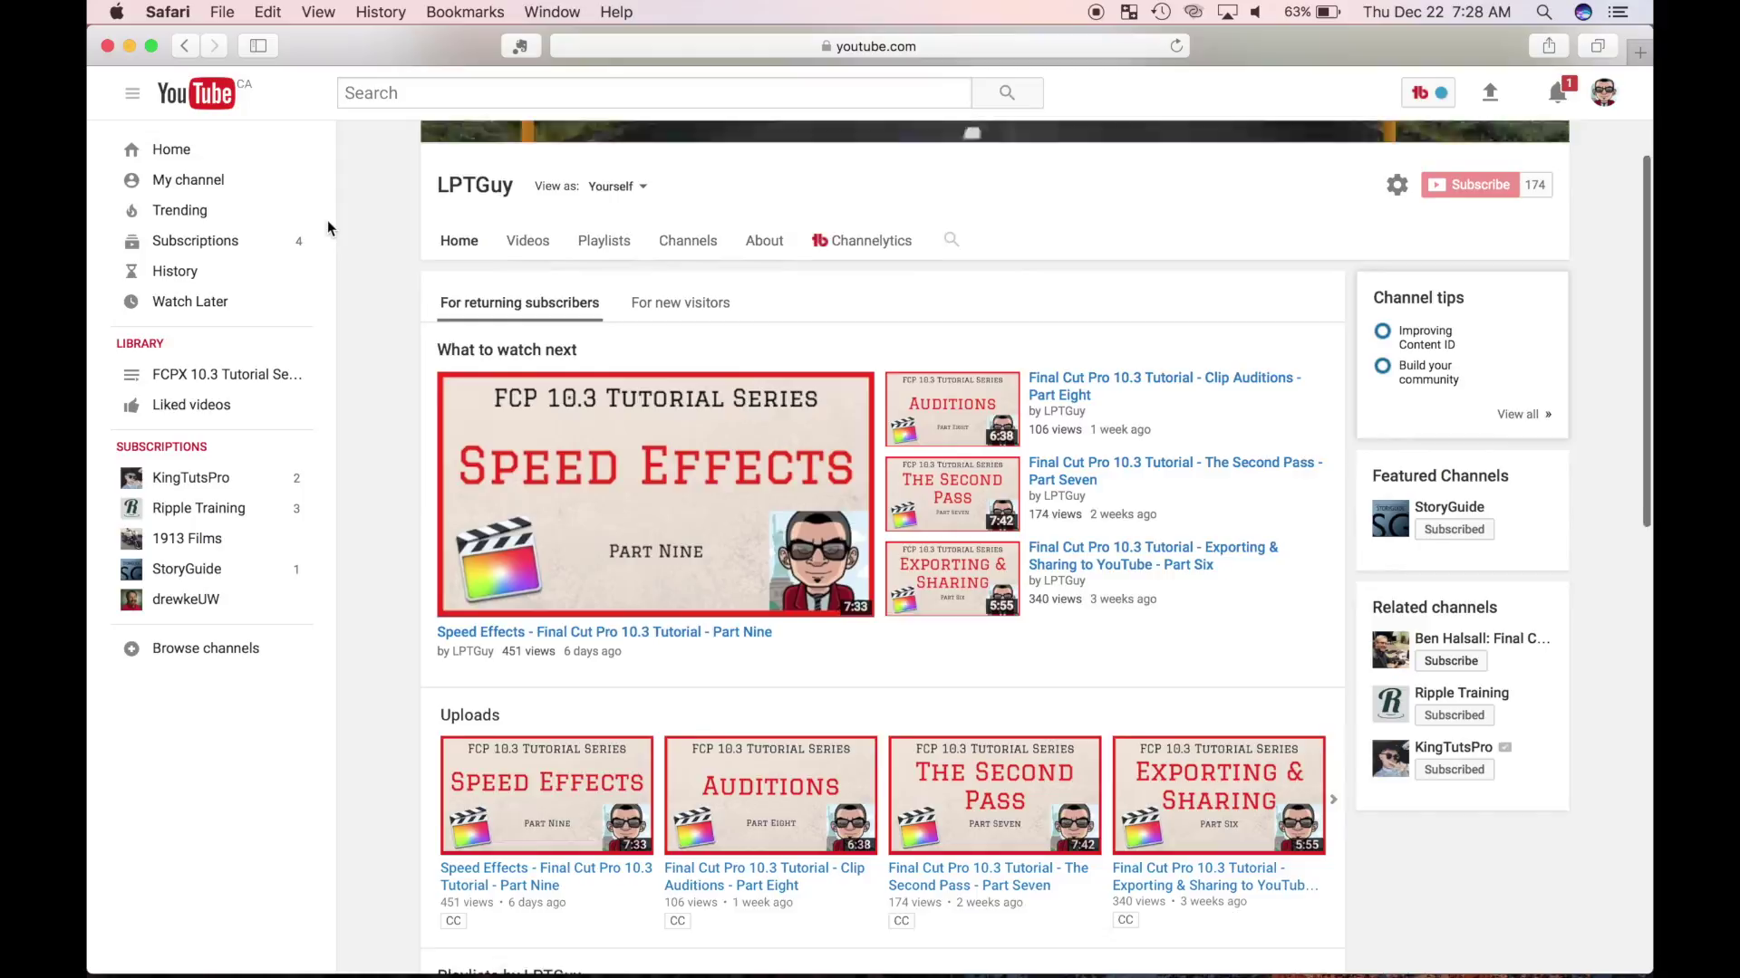
pyautogui.scroll(-4, 328, 222)
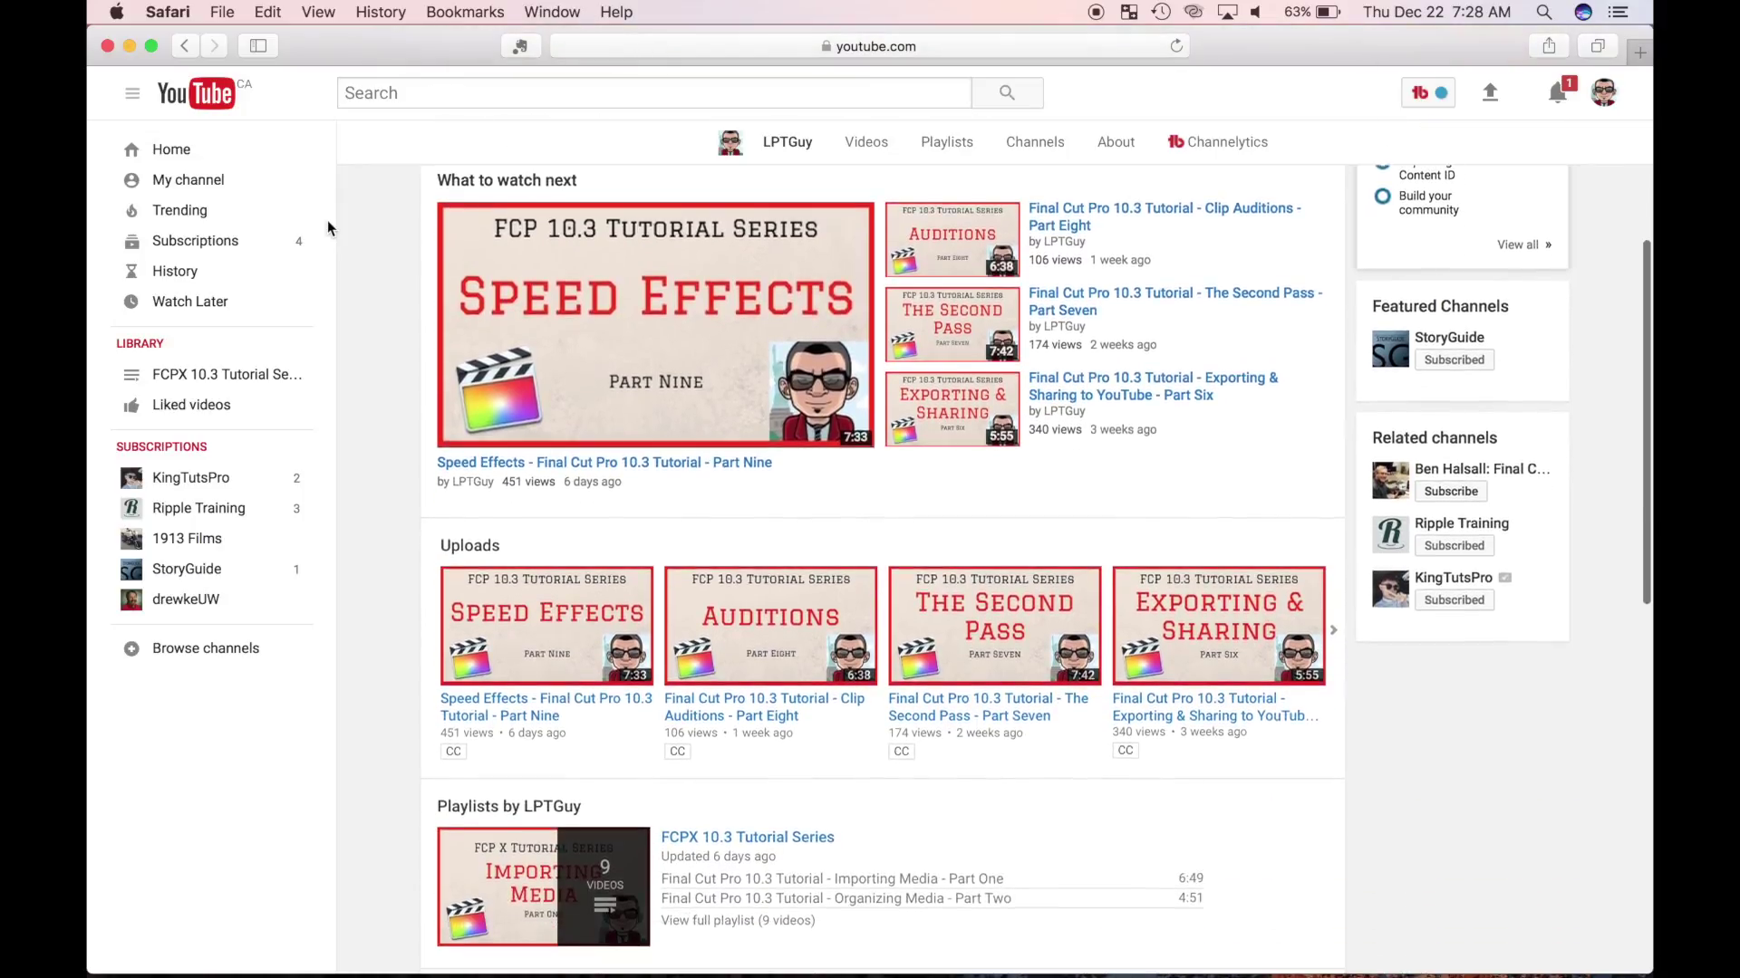
pyautogui.scroll(-2, 328, 226)
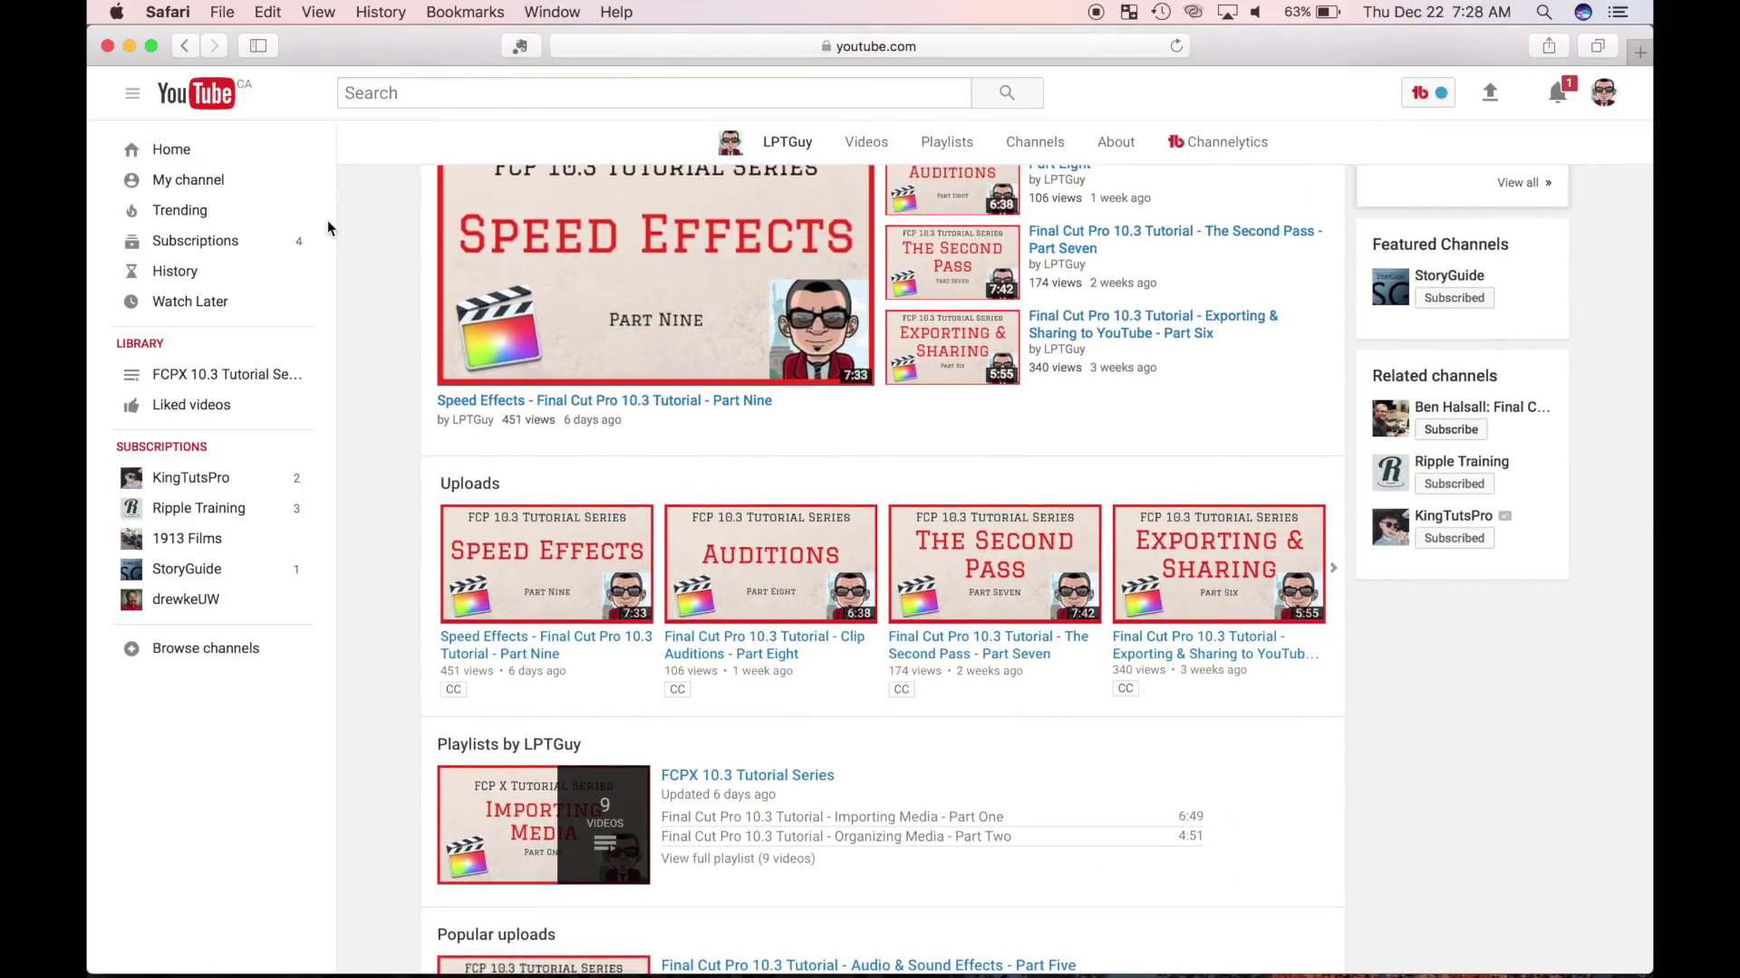
pyautogui.scroll(10, 328, 220)
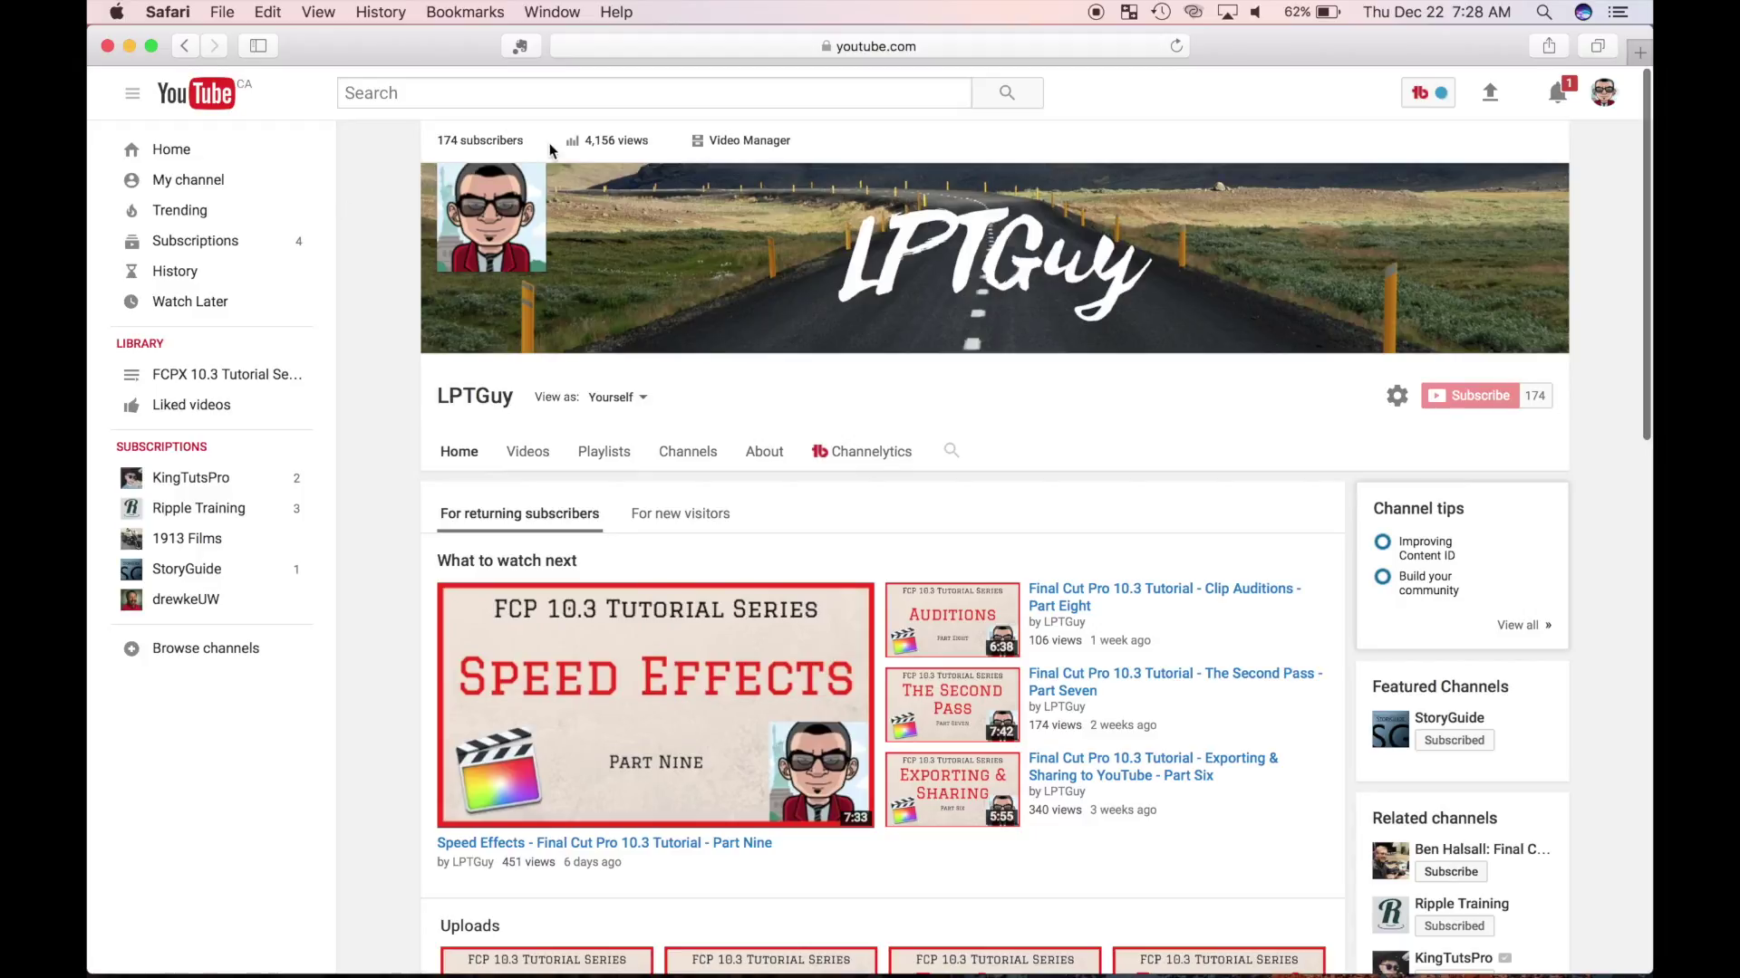
# Step: Open Creator Studio from the views count and read through the Community > Comments list
pyautogui.click(615, 139)
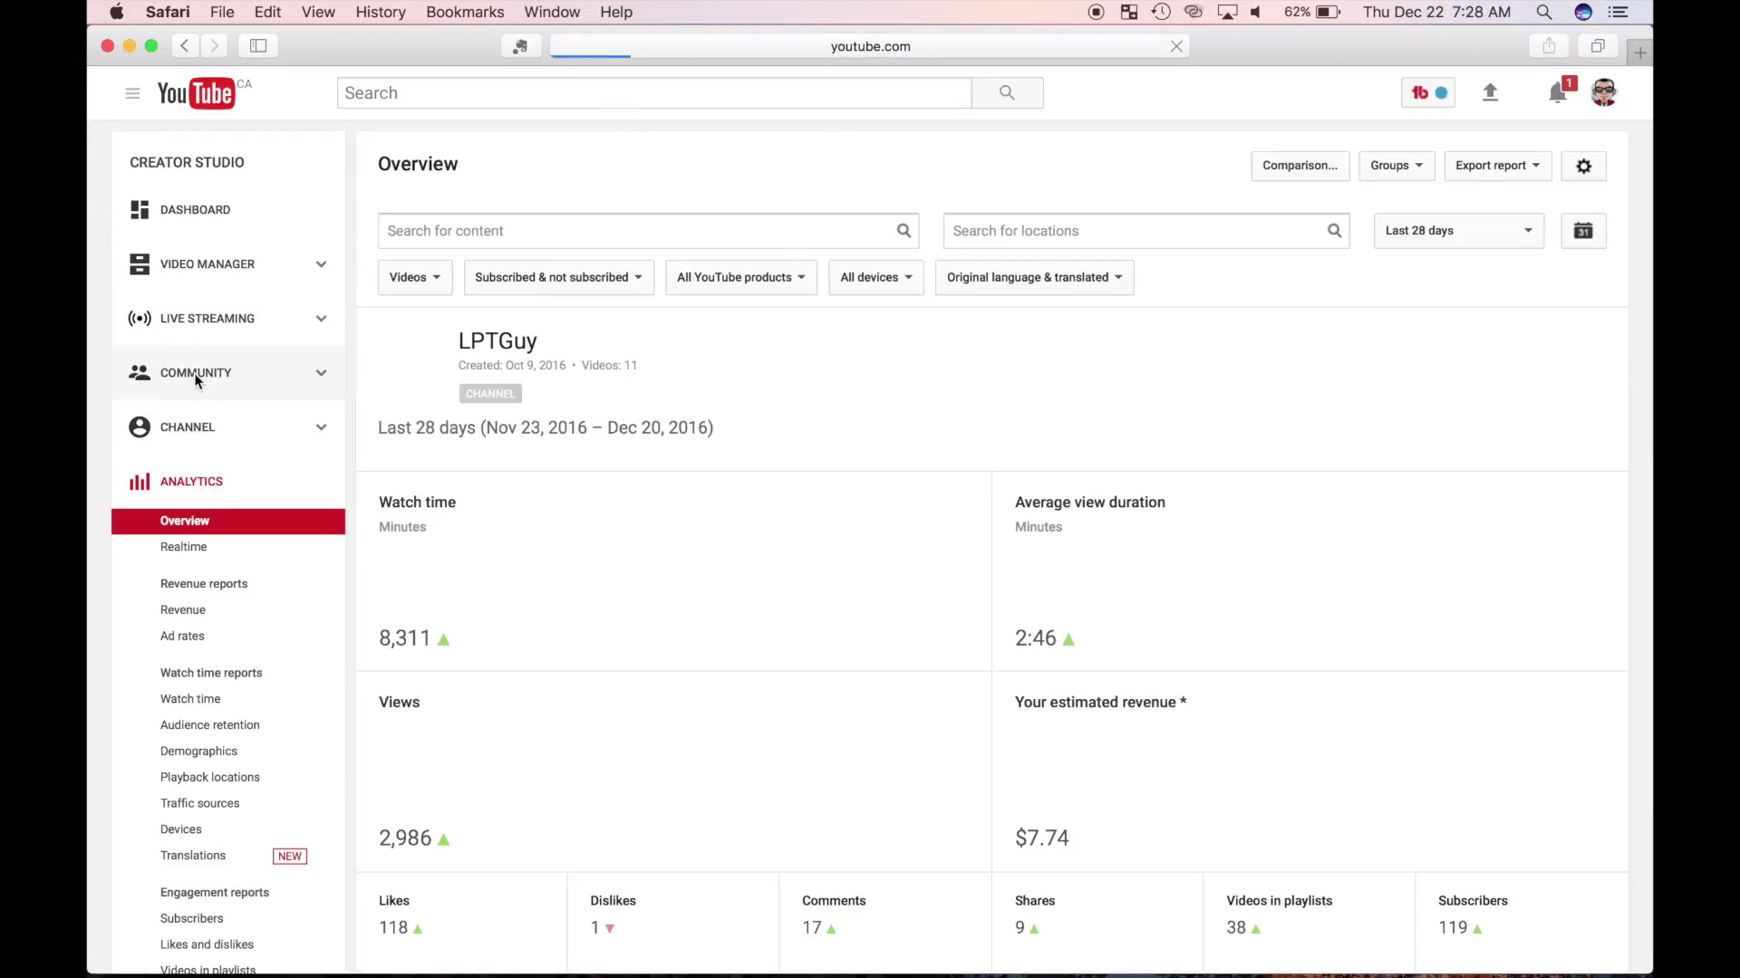
pyautogui.click(196, 379)
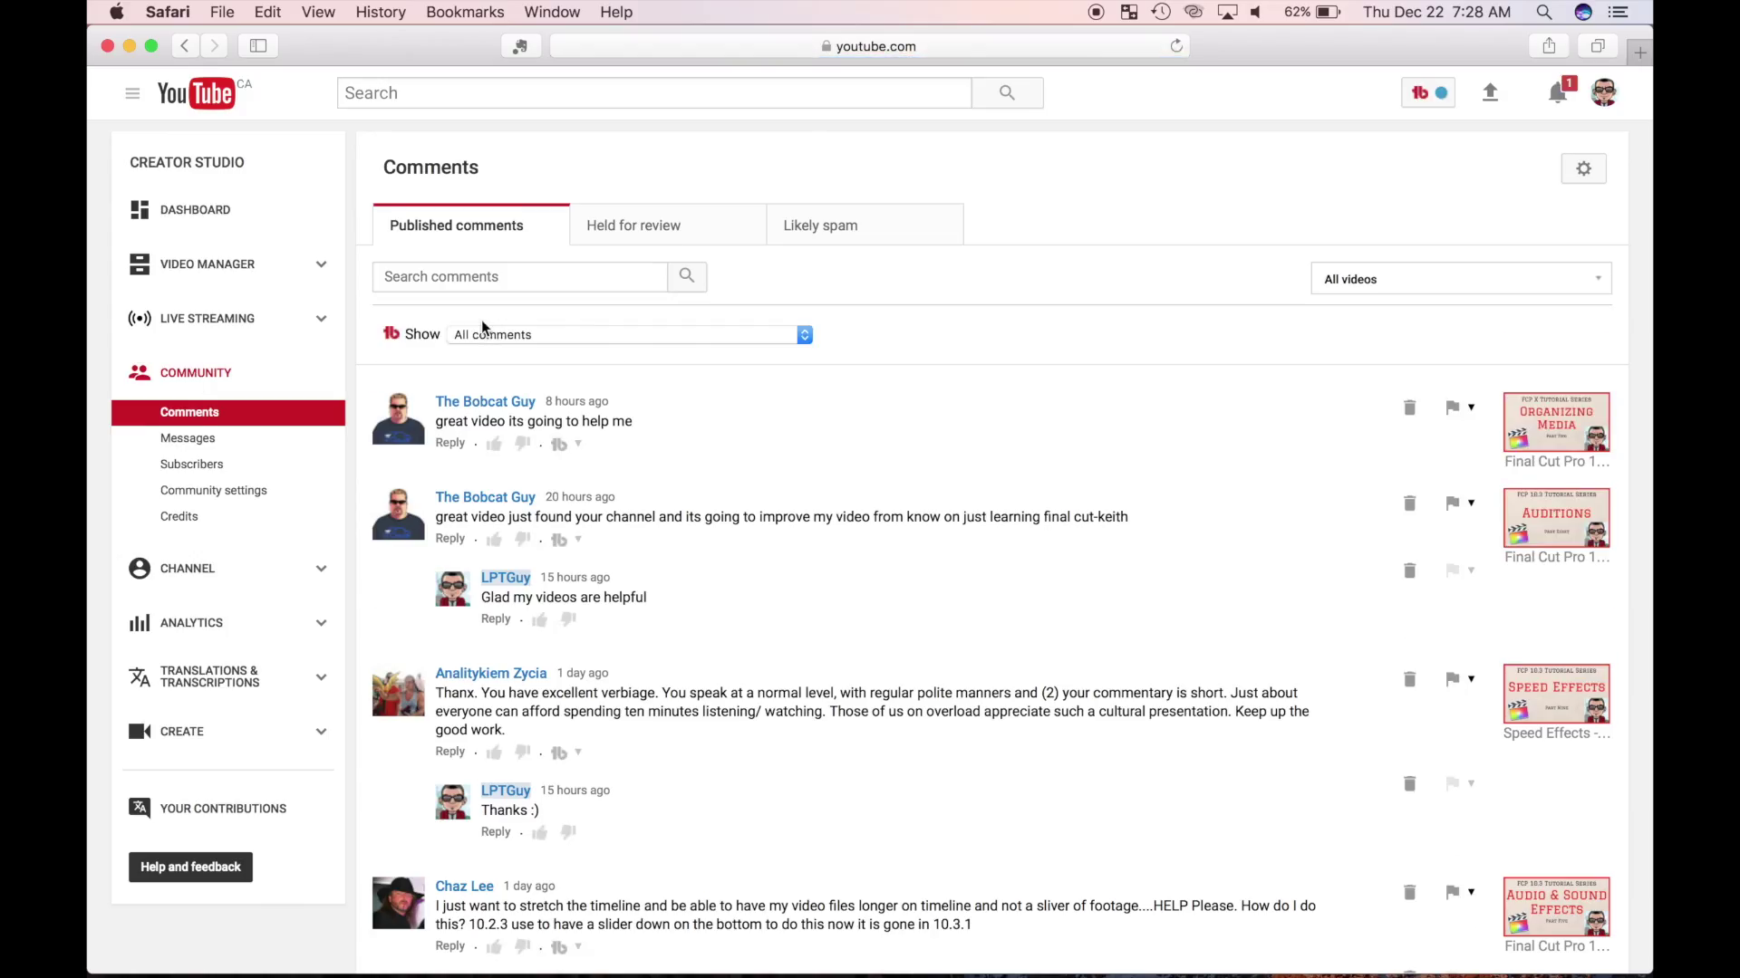
pyautogui.scroll(-20, 481, 319)
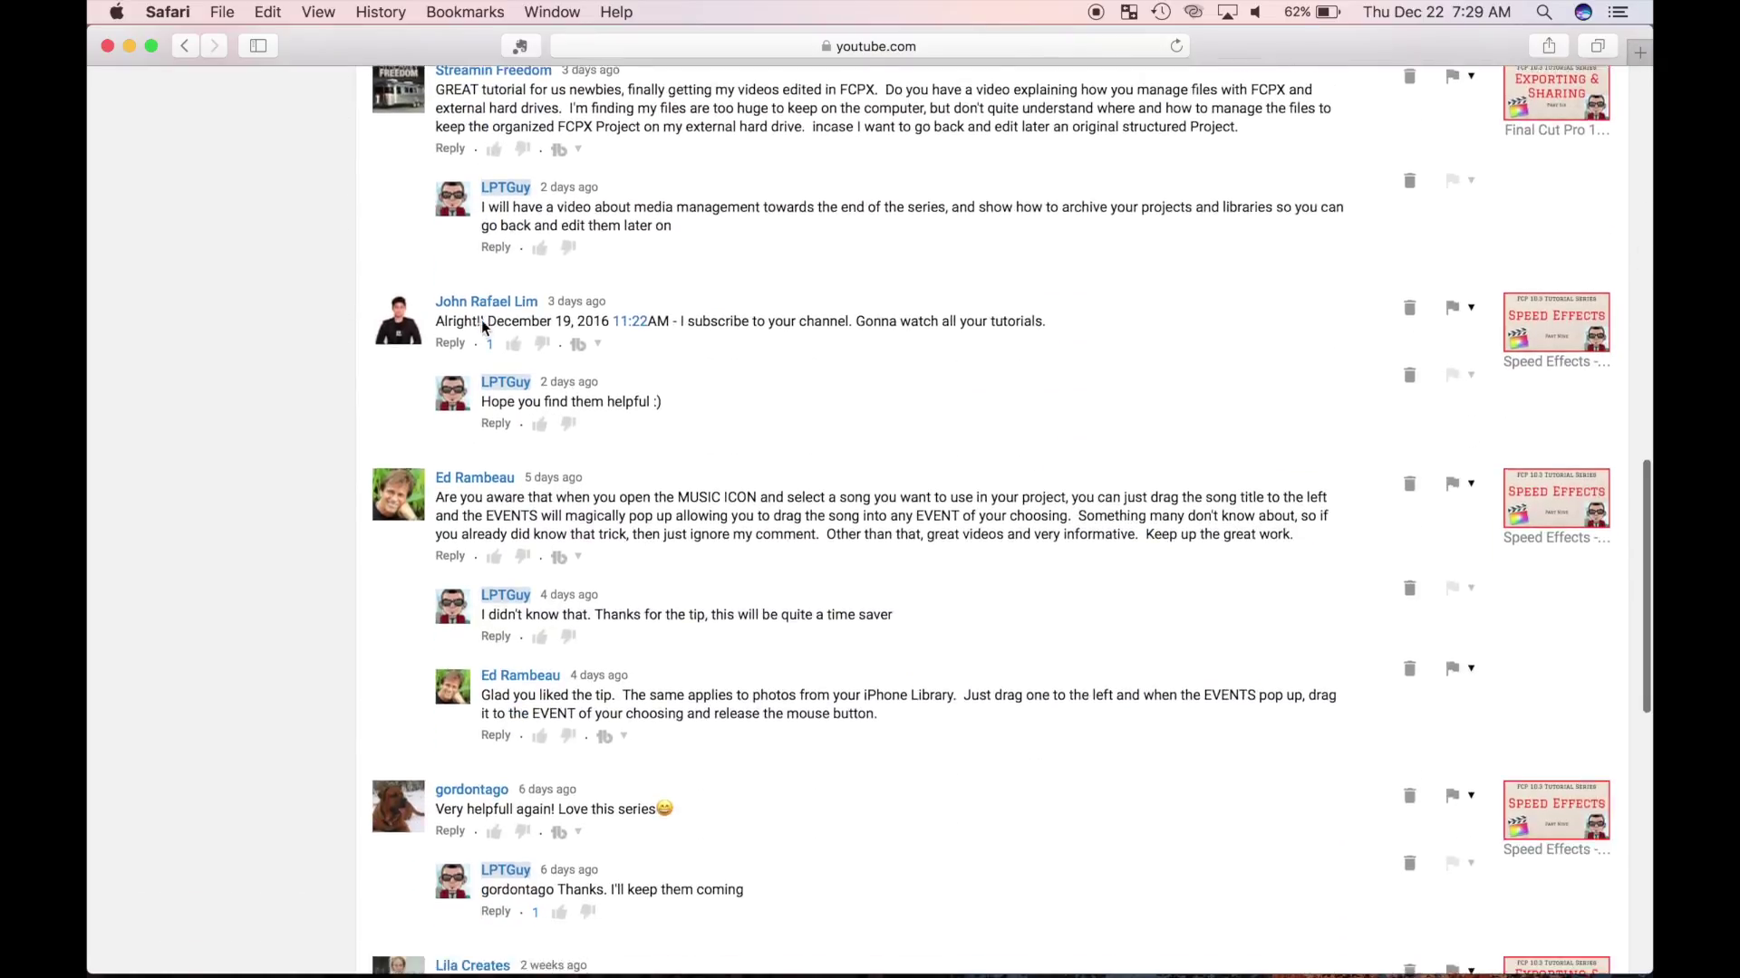
pyautogui.scroll(-8, 483, 326)
pyautogui.scroll(6, 481, 319)
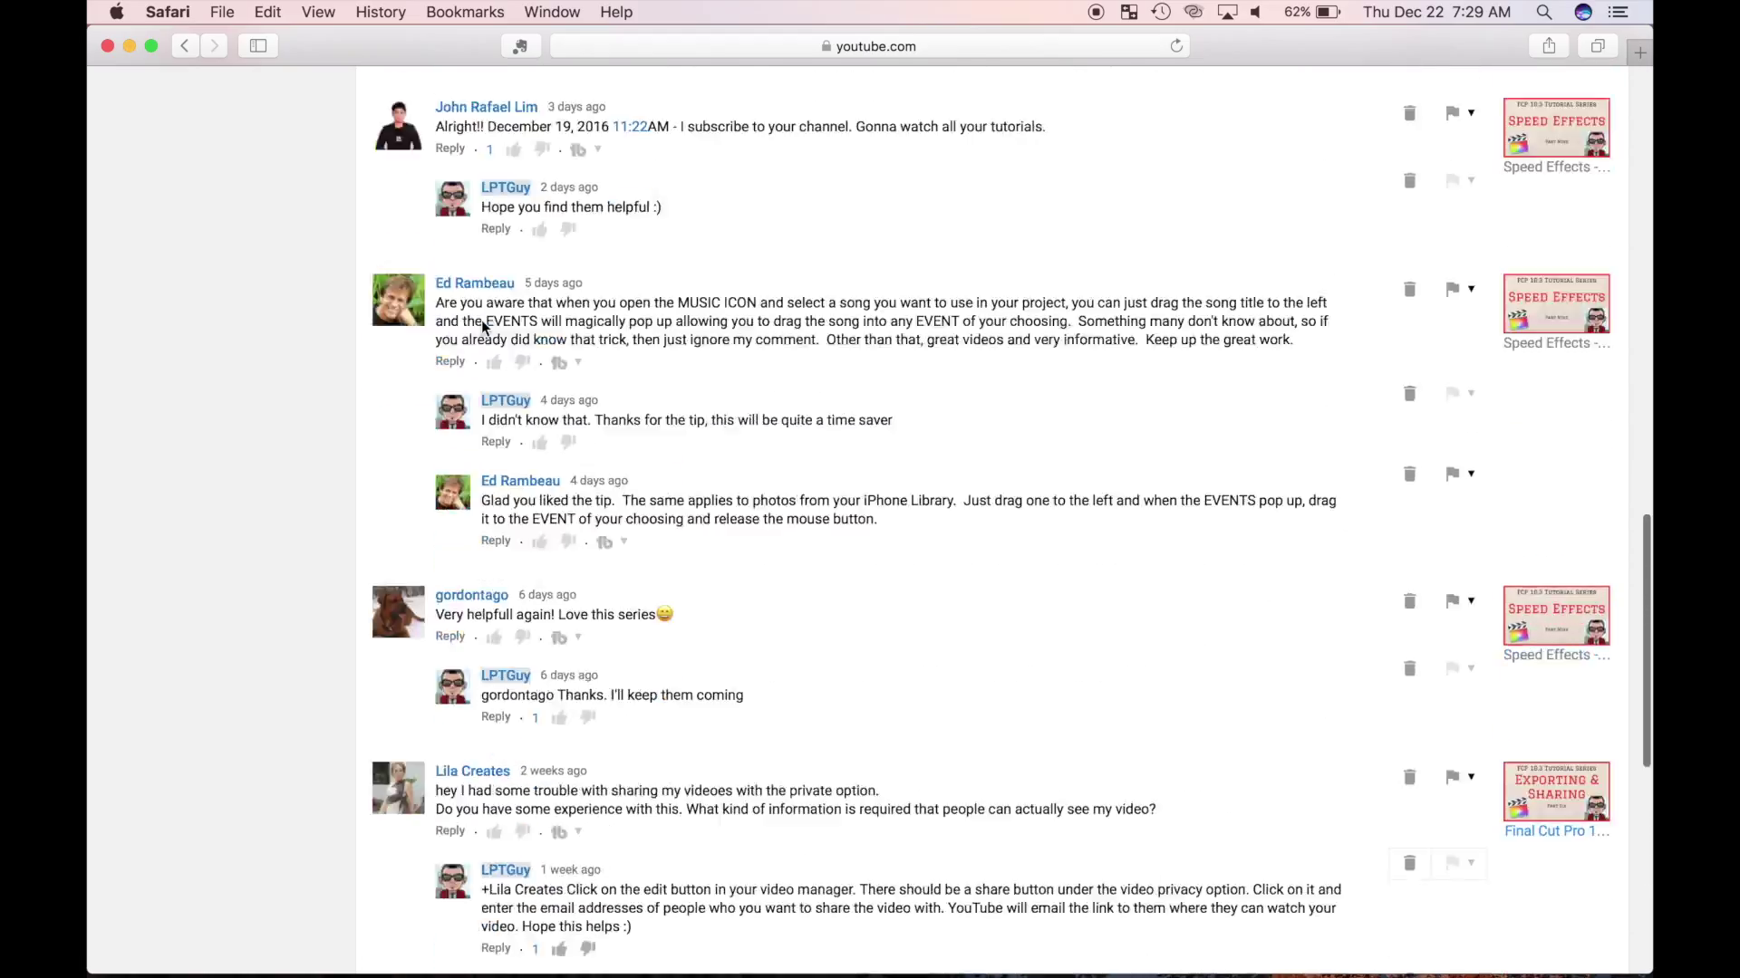
pyautogui.scroll(20, 481, 319)
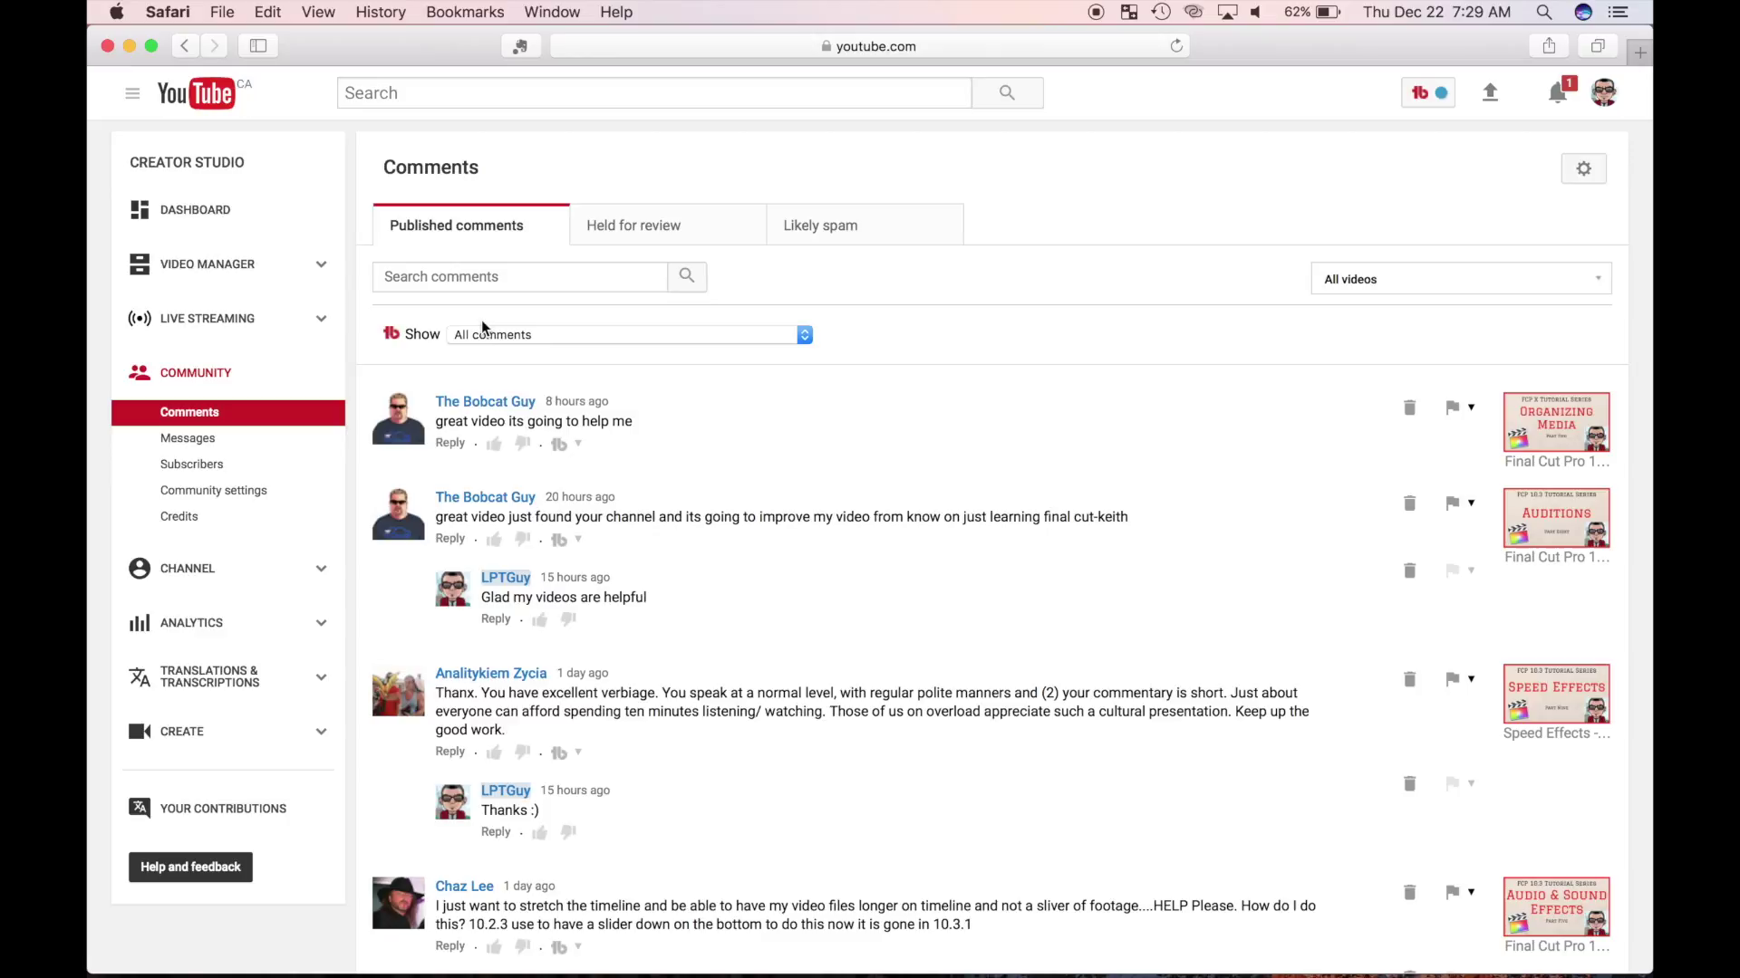
# Step: Minimize Safari, launch Final Cut Pro, and open the Bike Trip library via File > Open Library
pyautogui.click(131, 46)
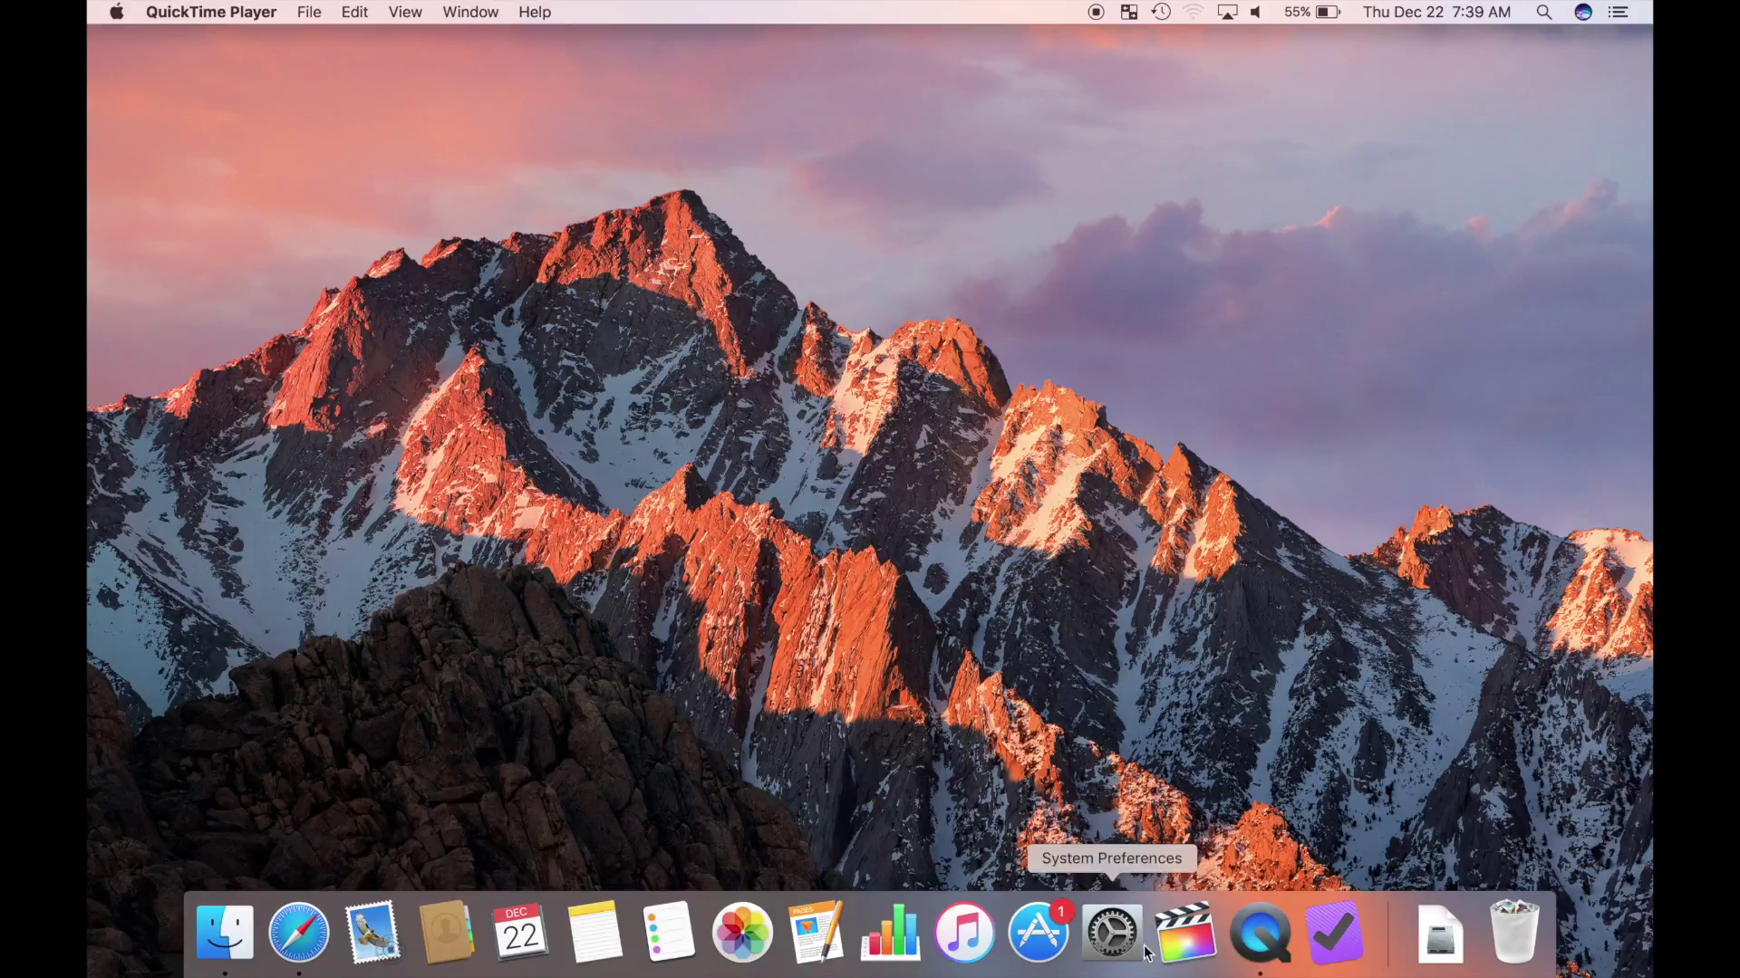
pyautogui.click(1182, 933)
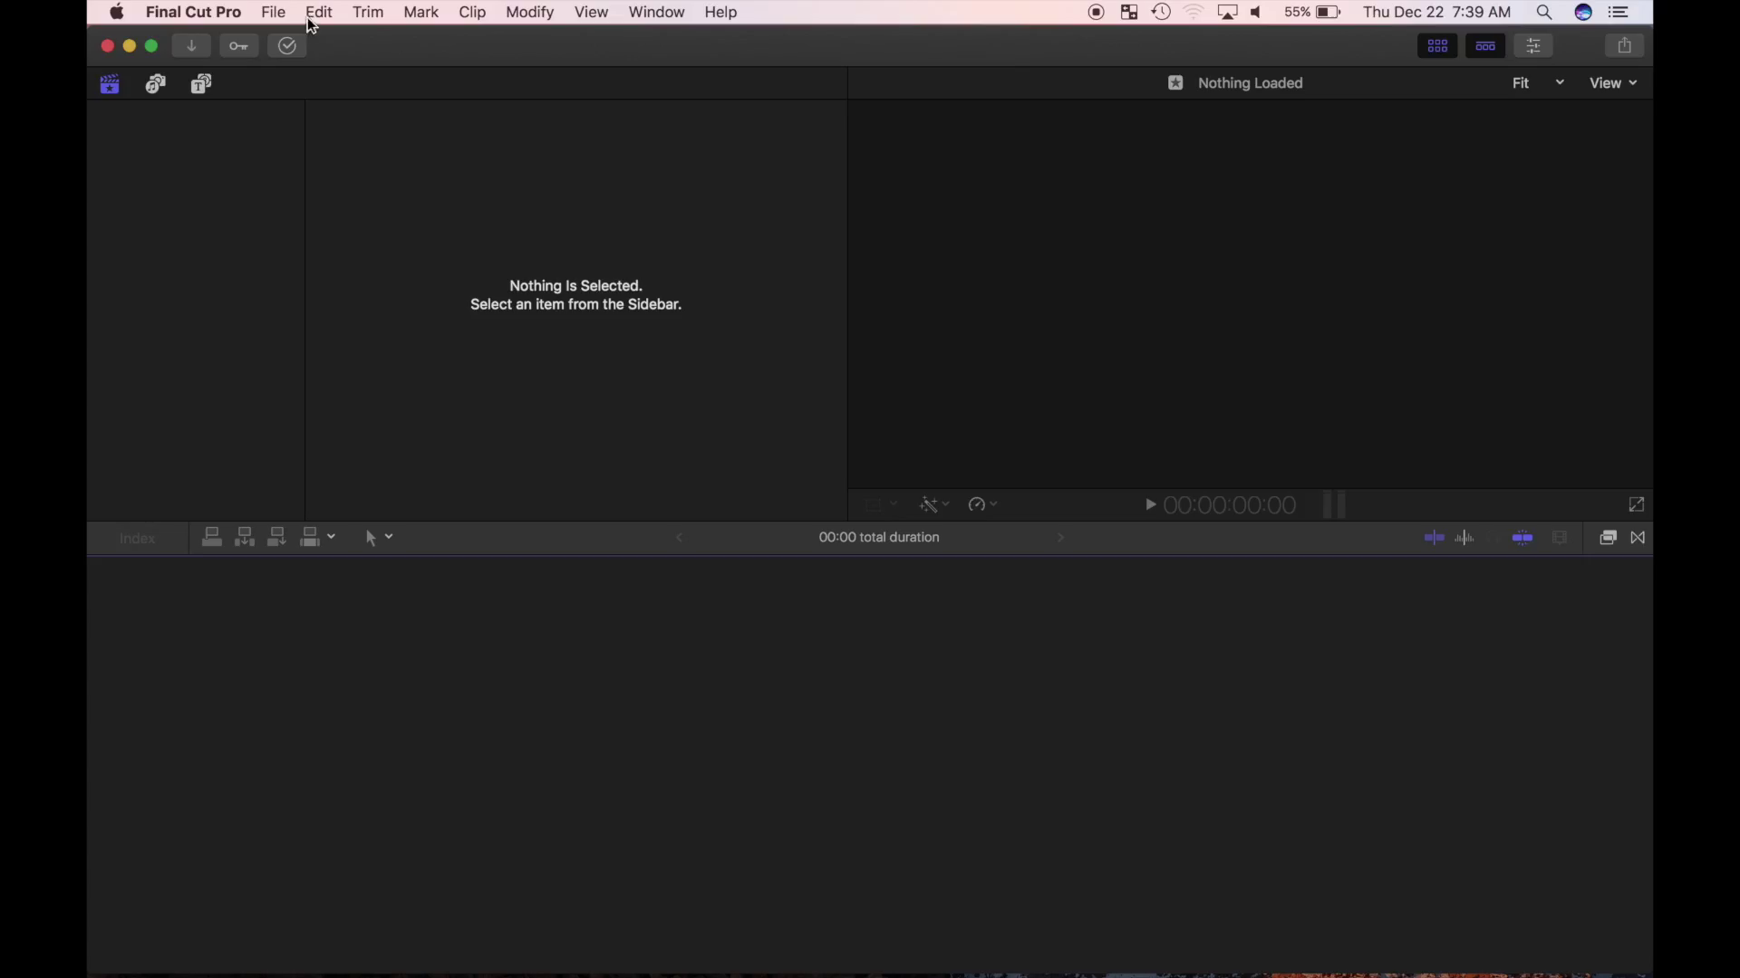
pyautogui.click(273, 11)
pyautogui.moveTo(308, 75)
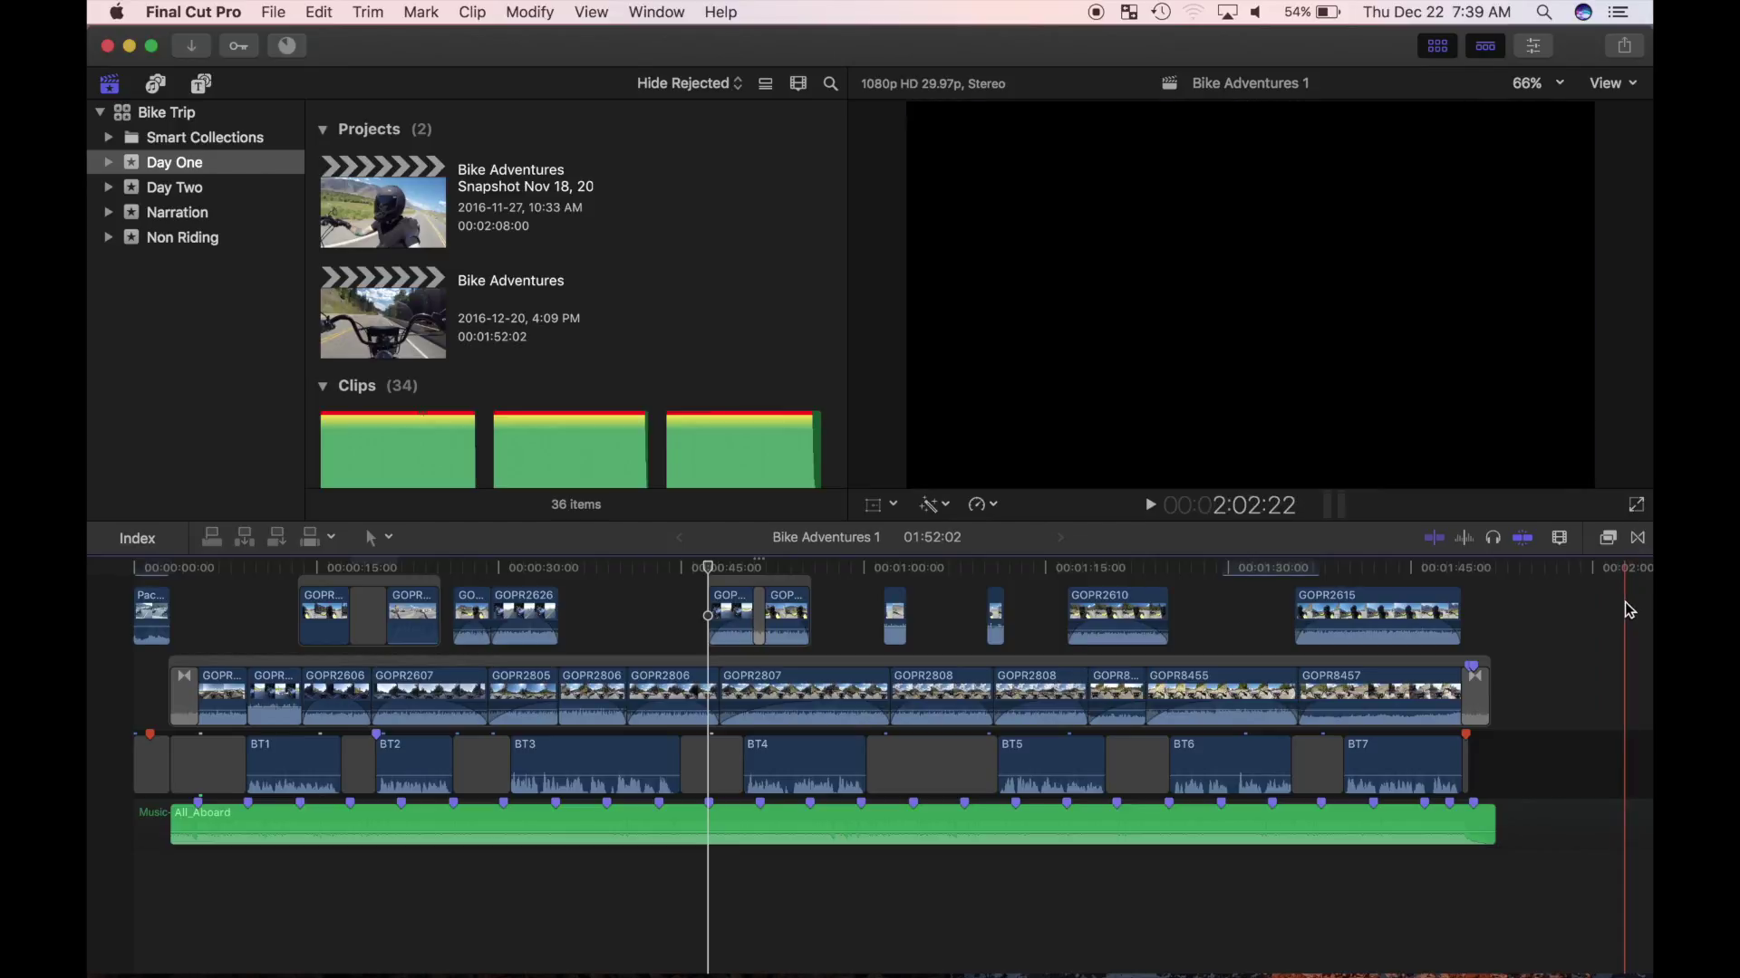
# Step: Show the Transitions browser, widen the timeline, and zoom in around the start of GOPR2625
pyautogui.click(1638, 540)
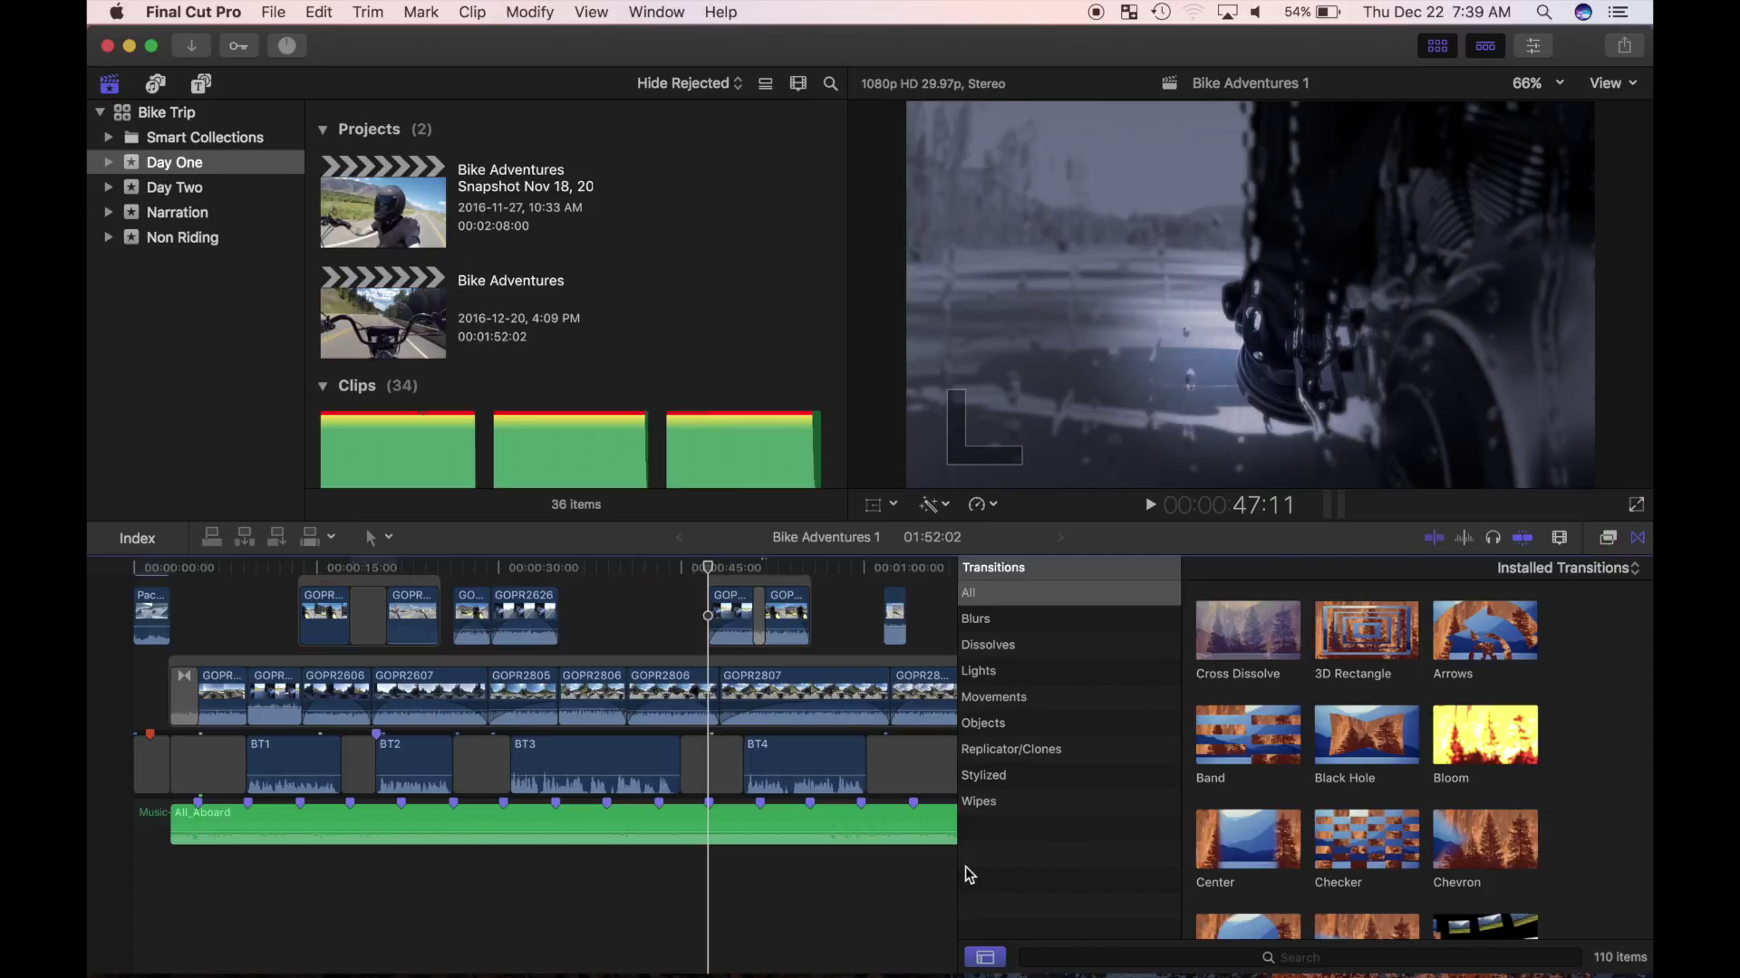
pyautogui.moveTo(959, 848); pyautogui.dragTo(1113, 846)
pyautogui.click(782, 890)
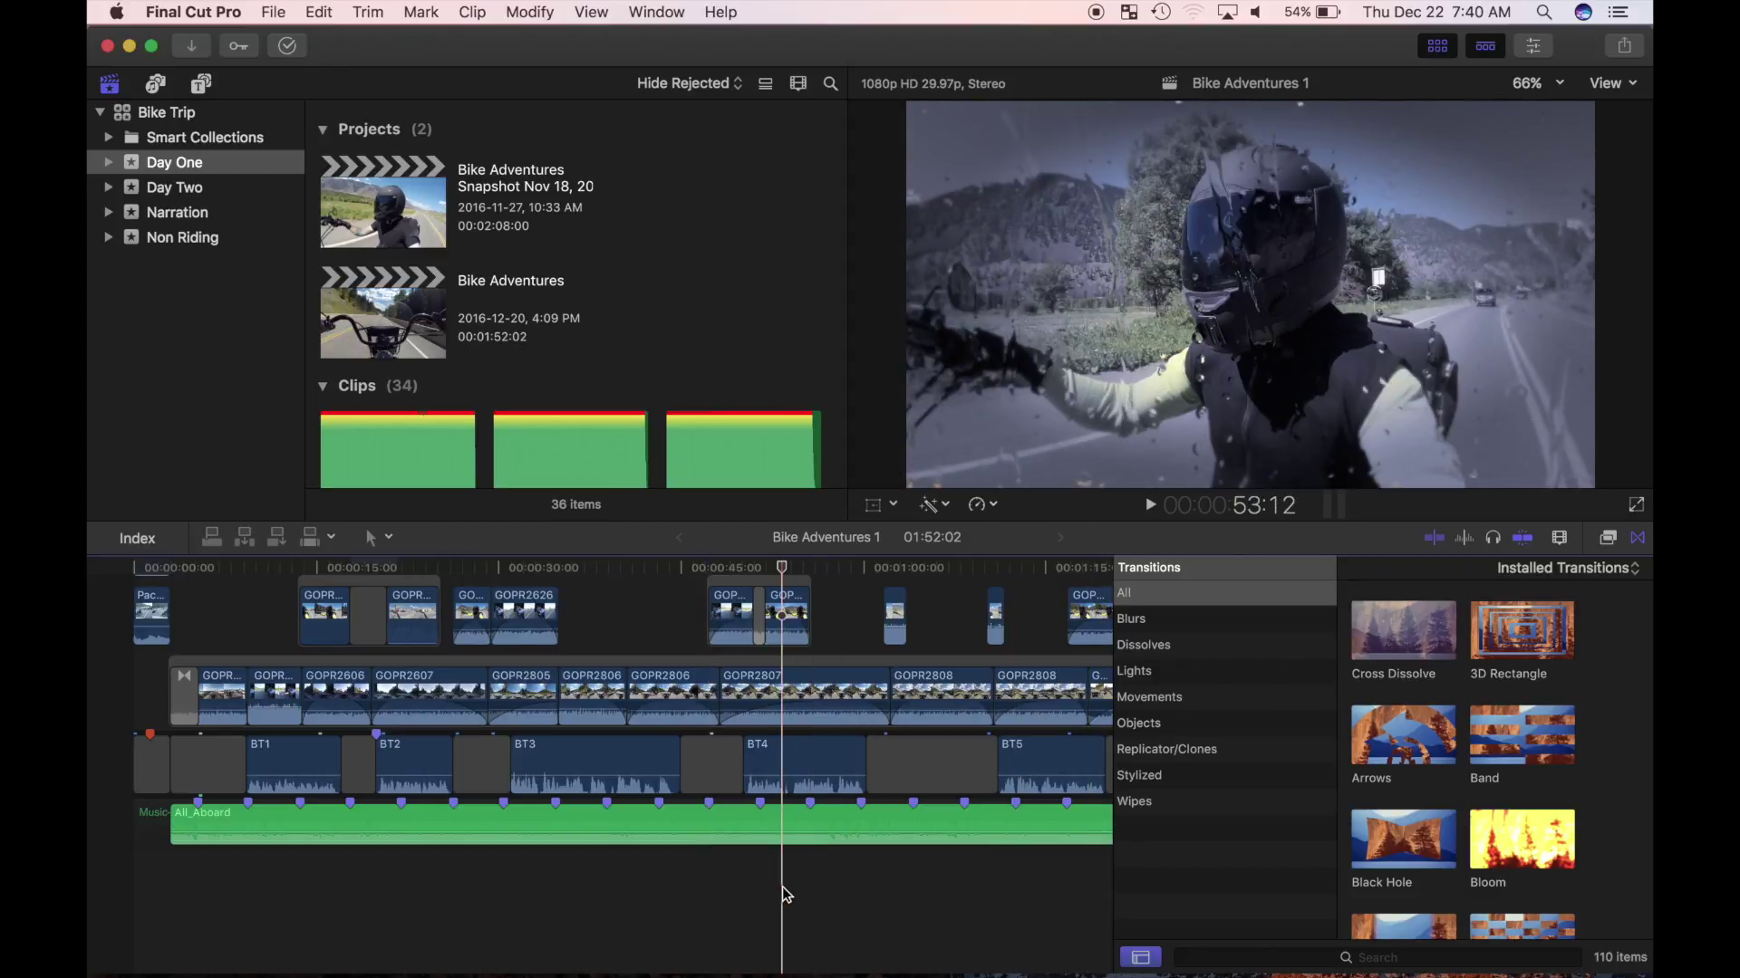
pyautogui.press('super+minus')
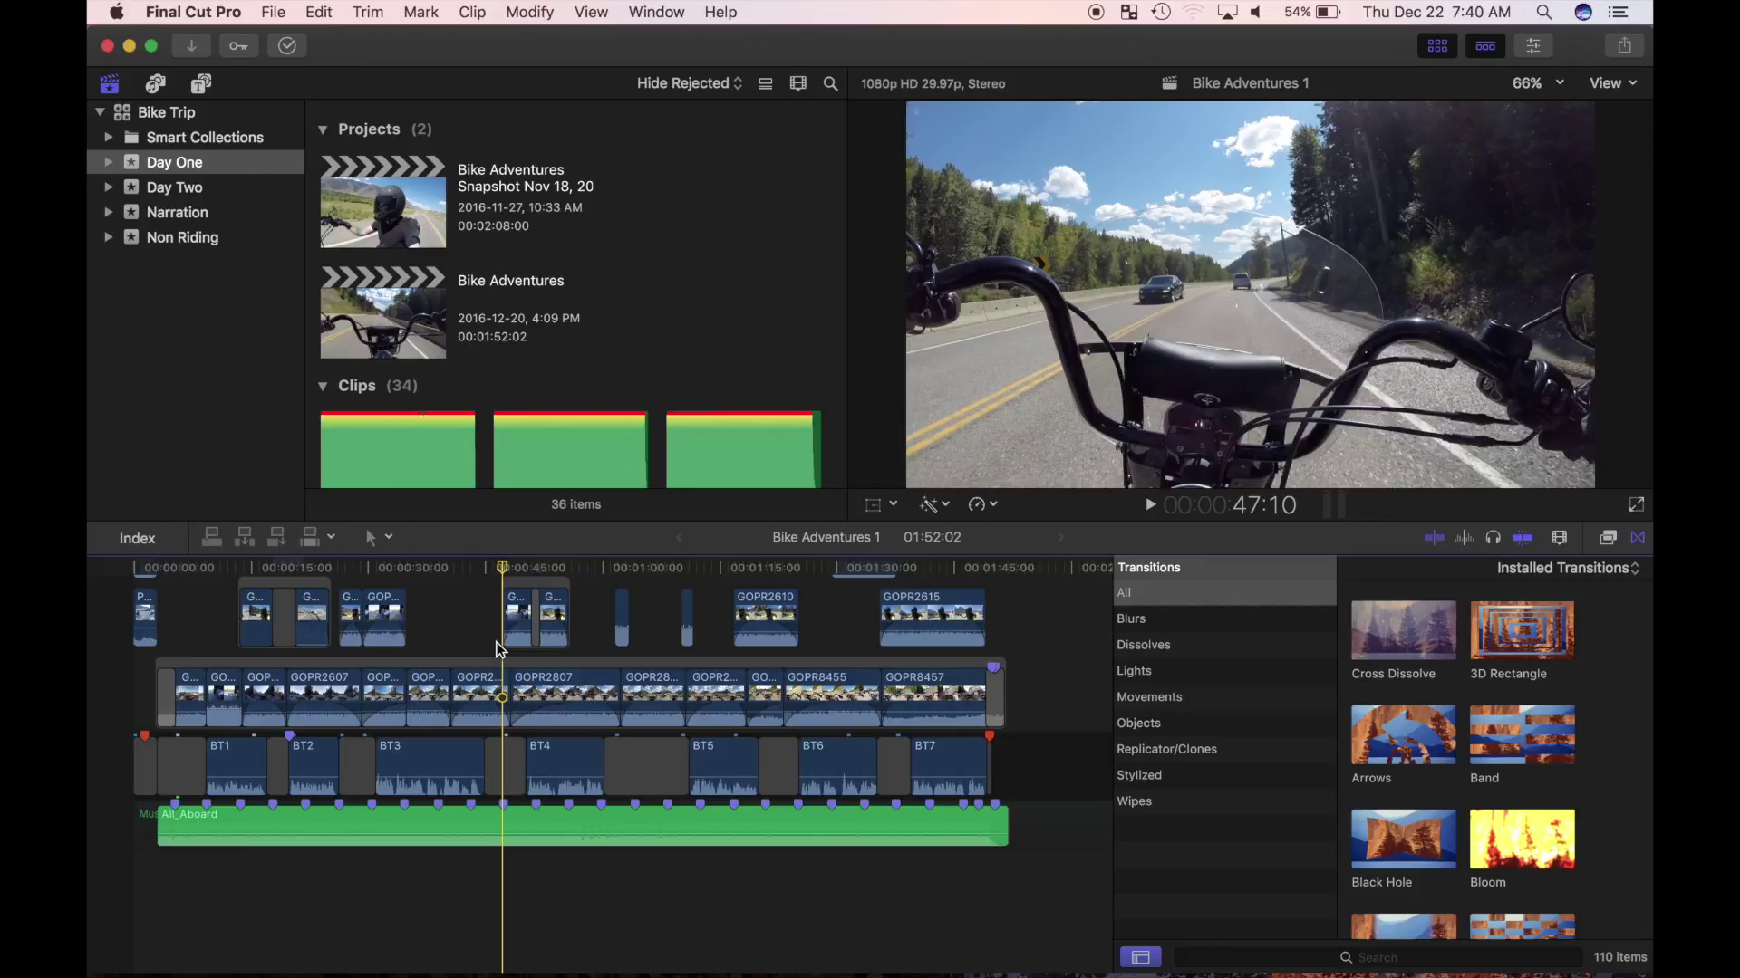
pyautogui.press('super+equal')
pyautogui.press('super+equal')
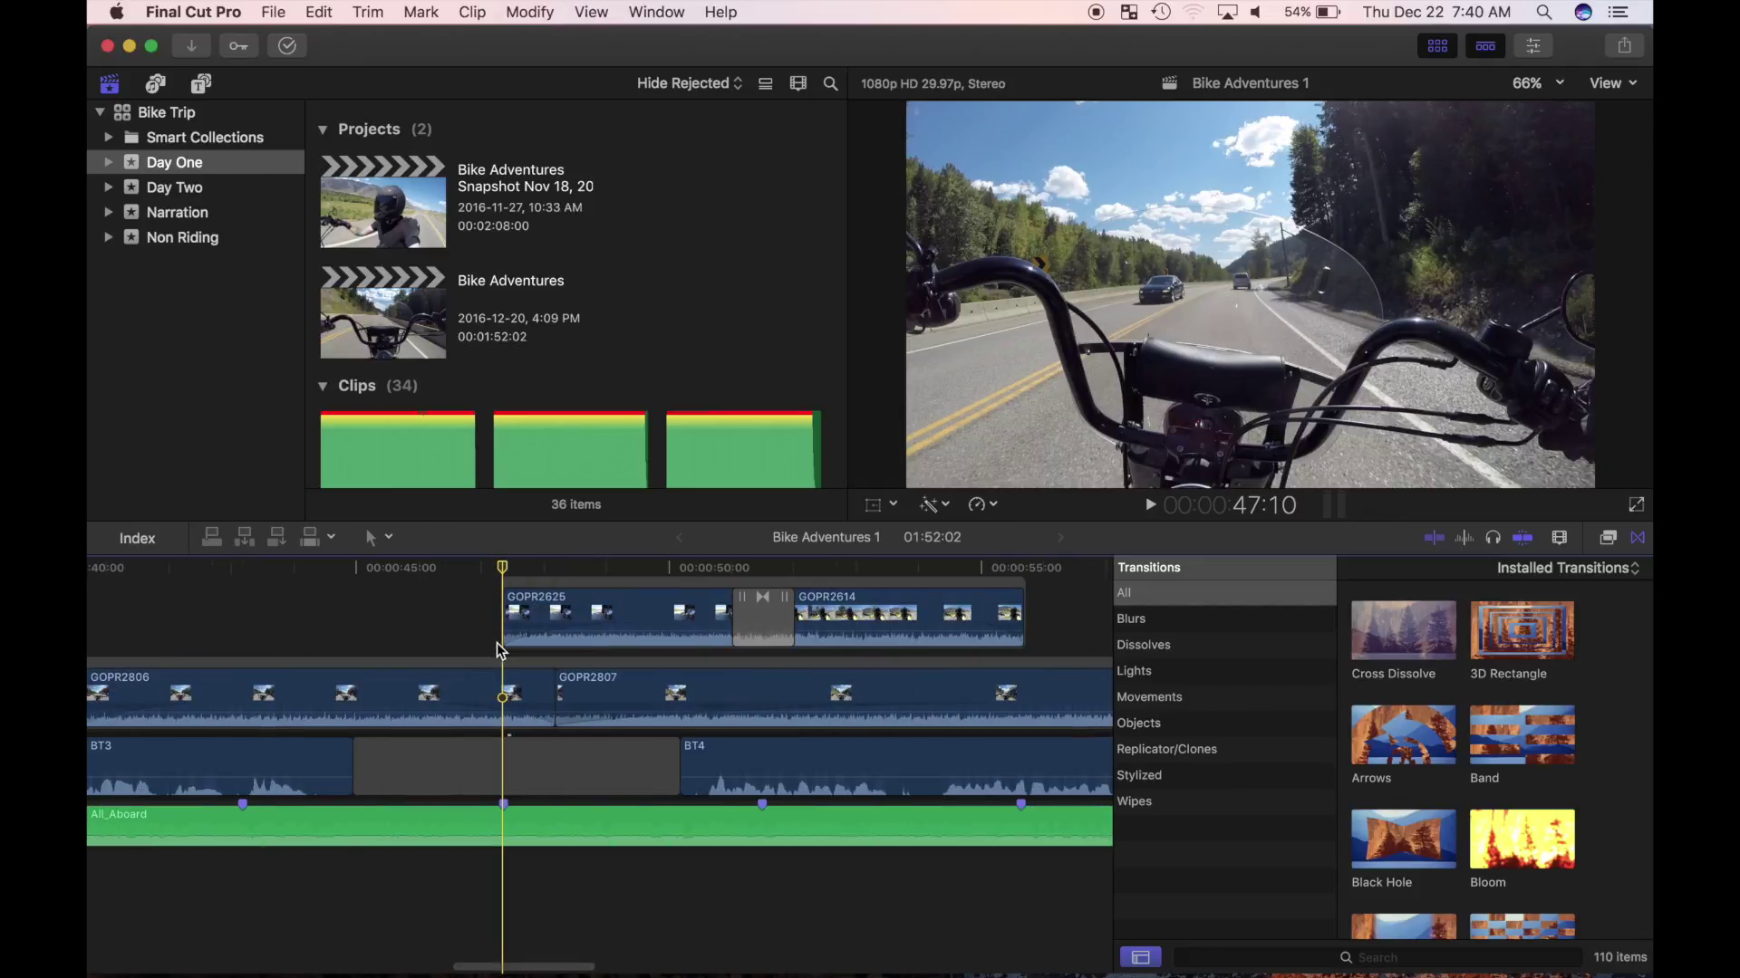
# Step: Add the default transition at GOPR2625's start edge, preview it, and fit the project with Shift+Z
pyautogui.click(507, 630)
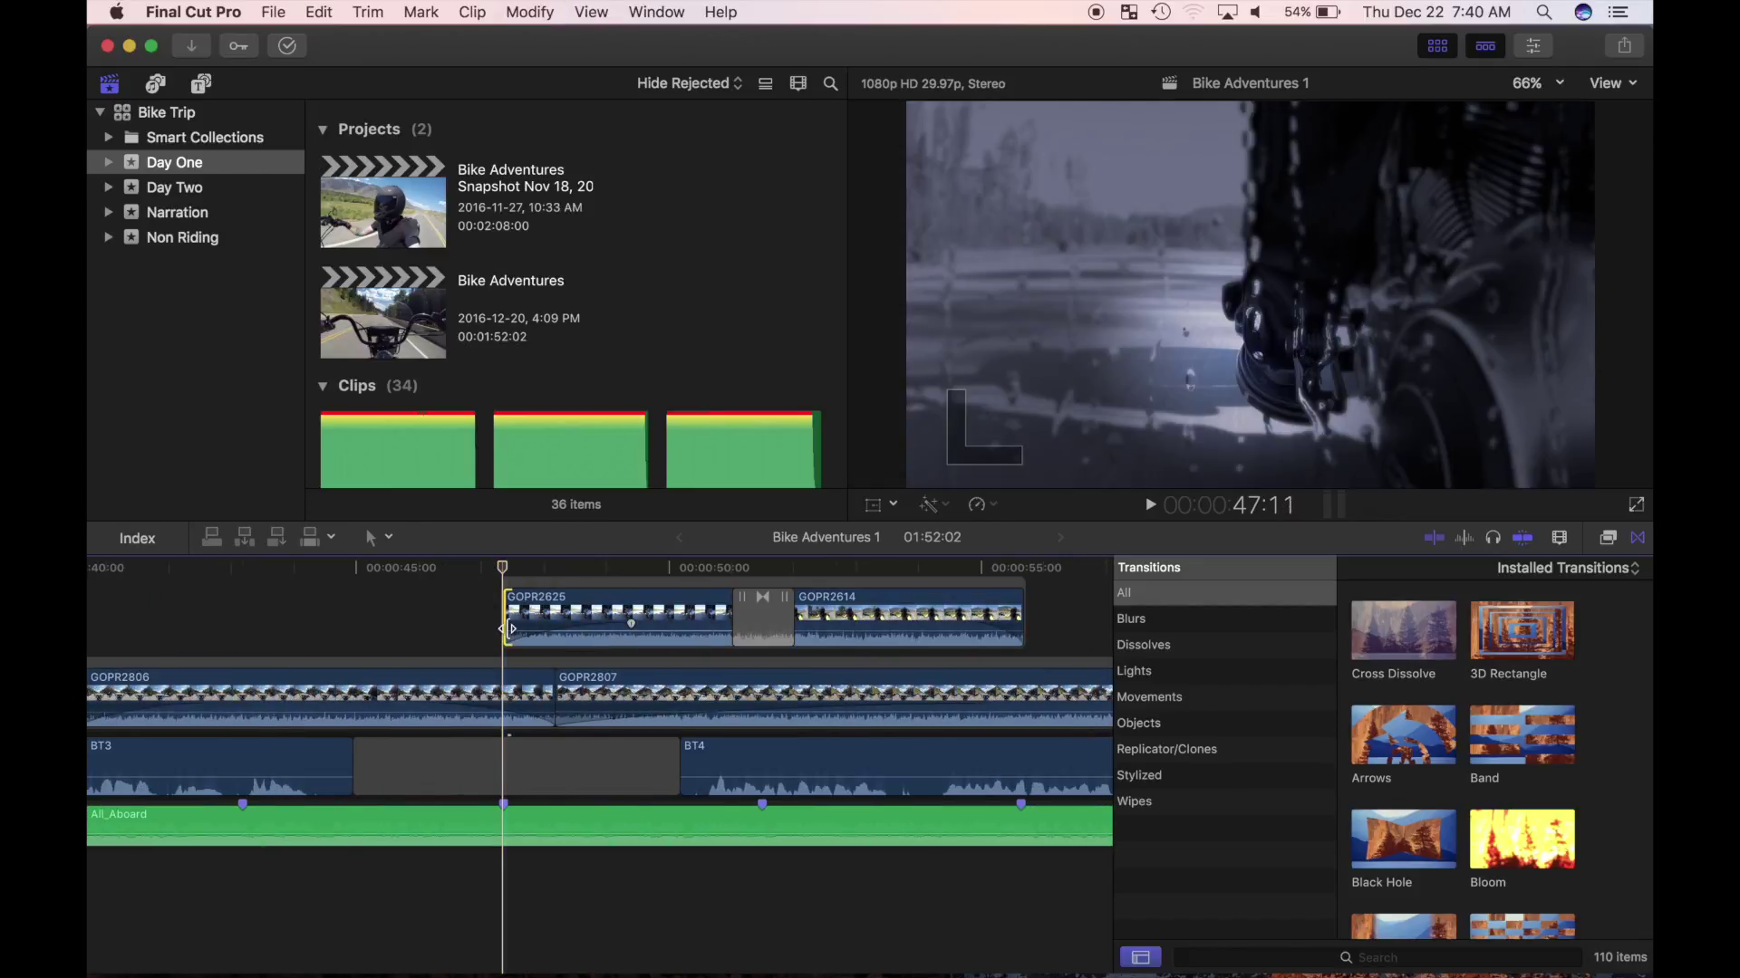
pyautogui.press('super+t')
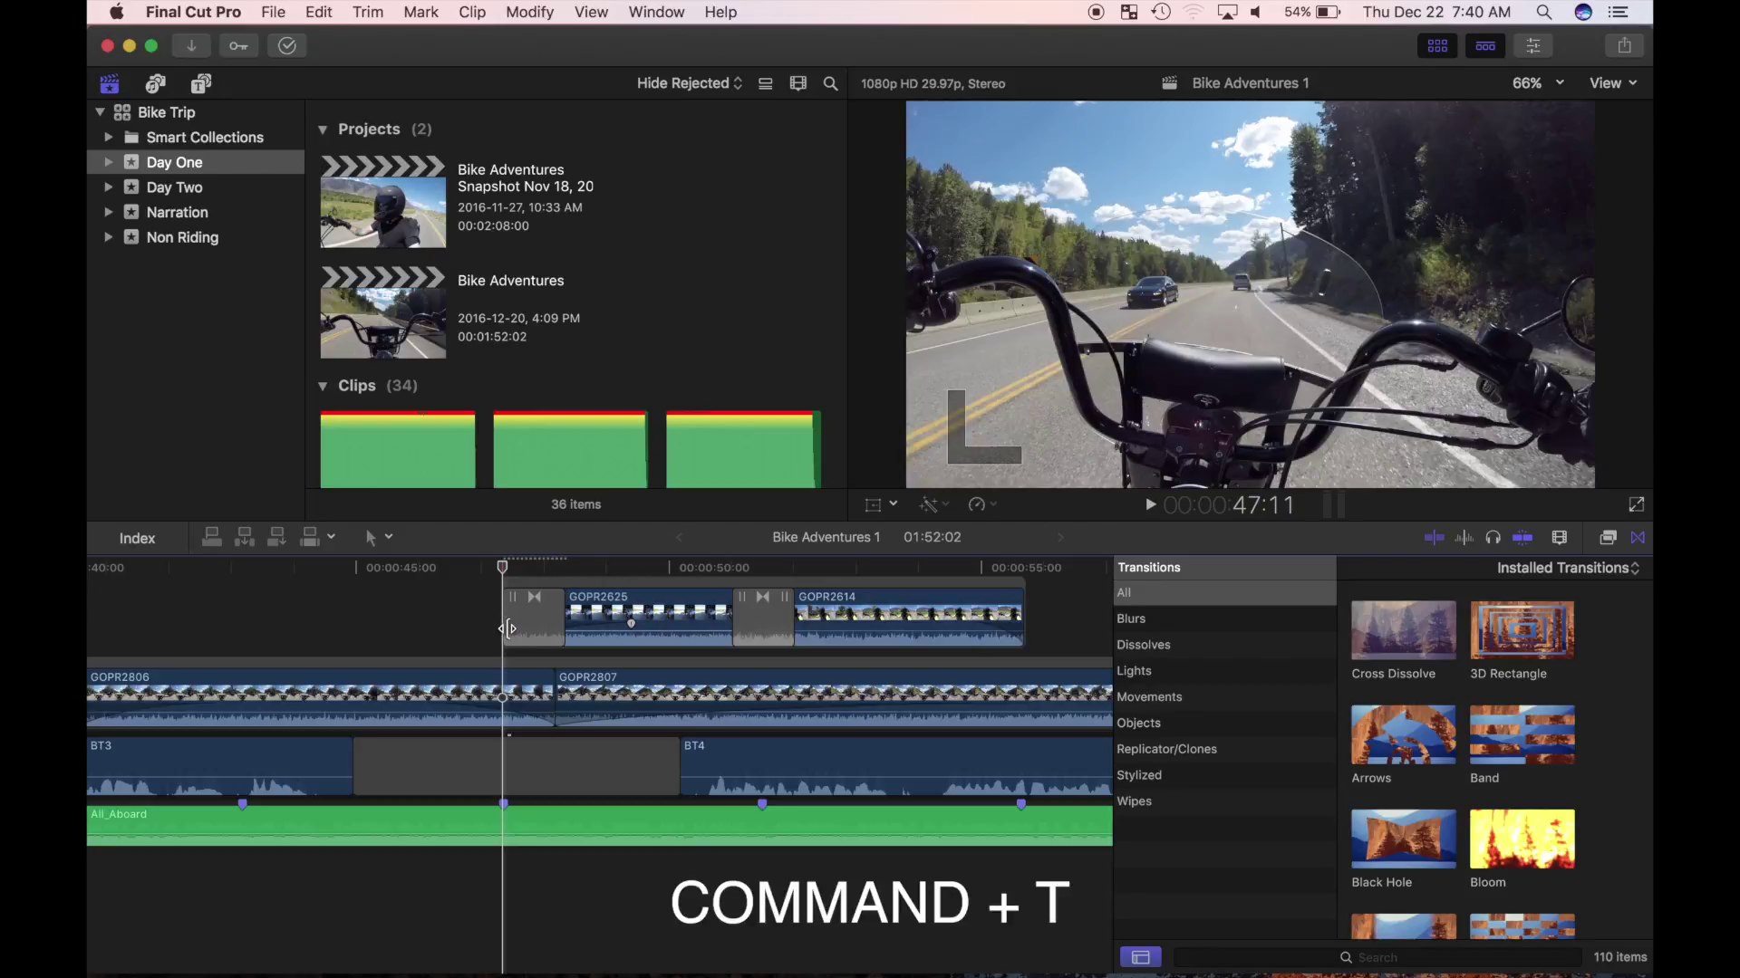
pyautogui.press('space')
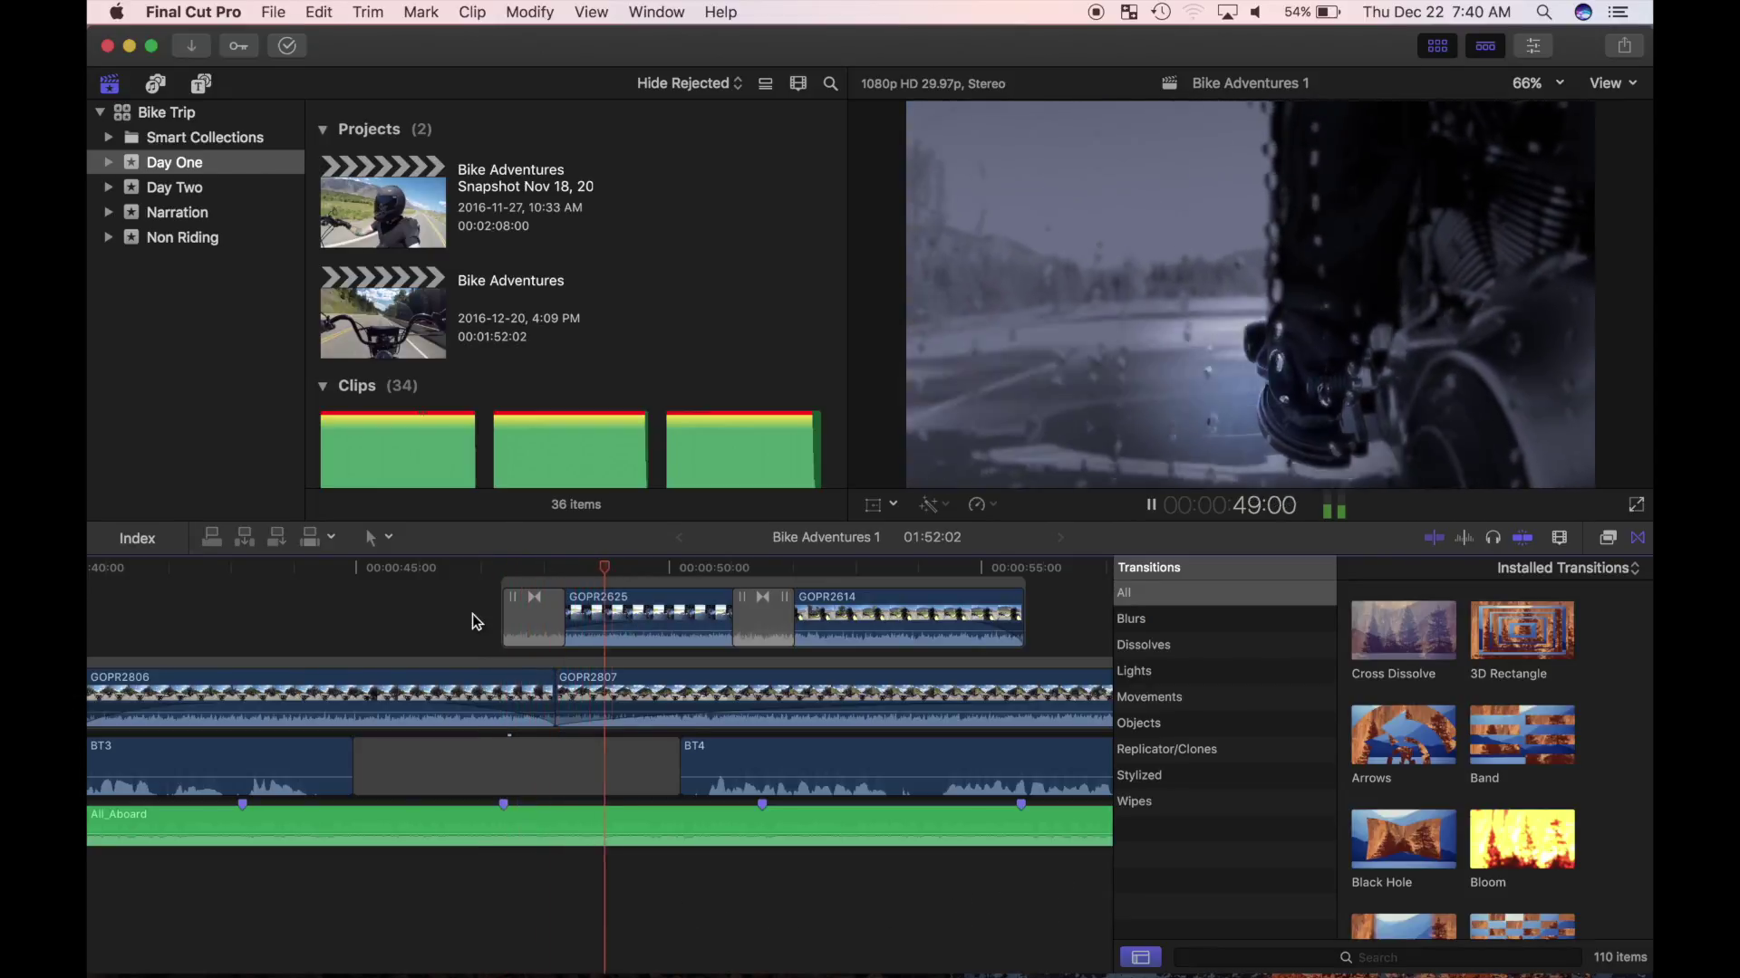
pyautogui.press('space')
pyautogui.hotkey('shift', 'z')
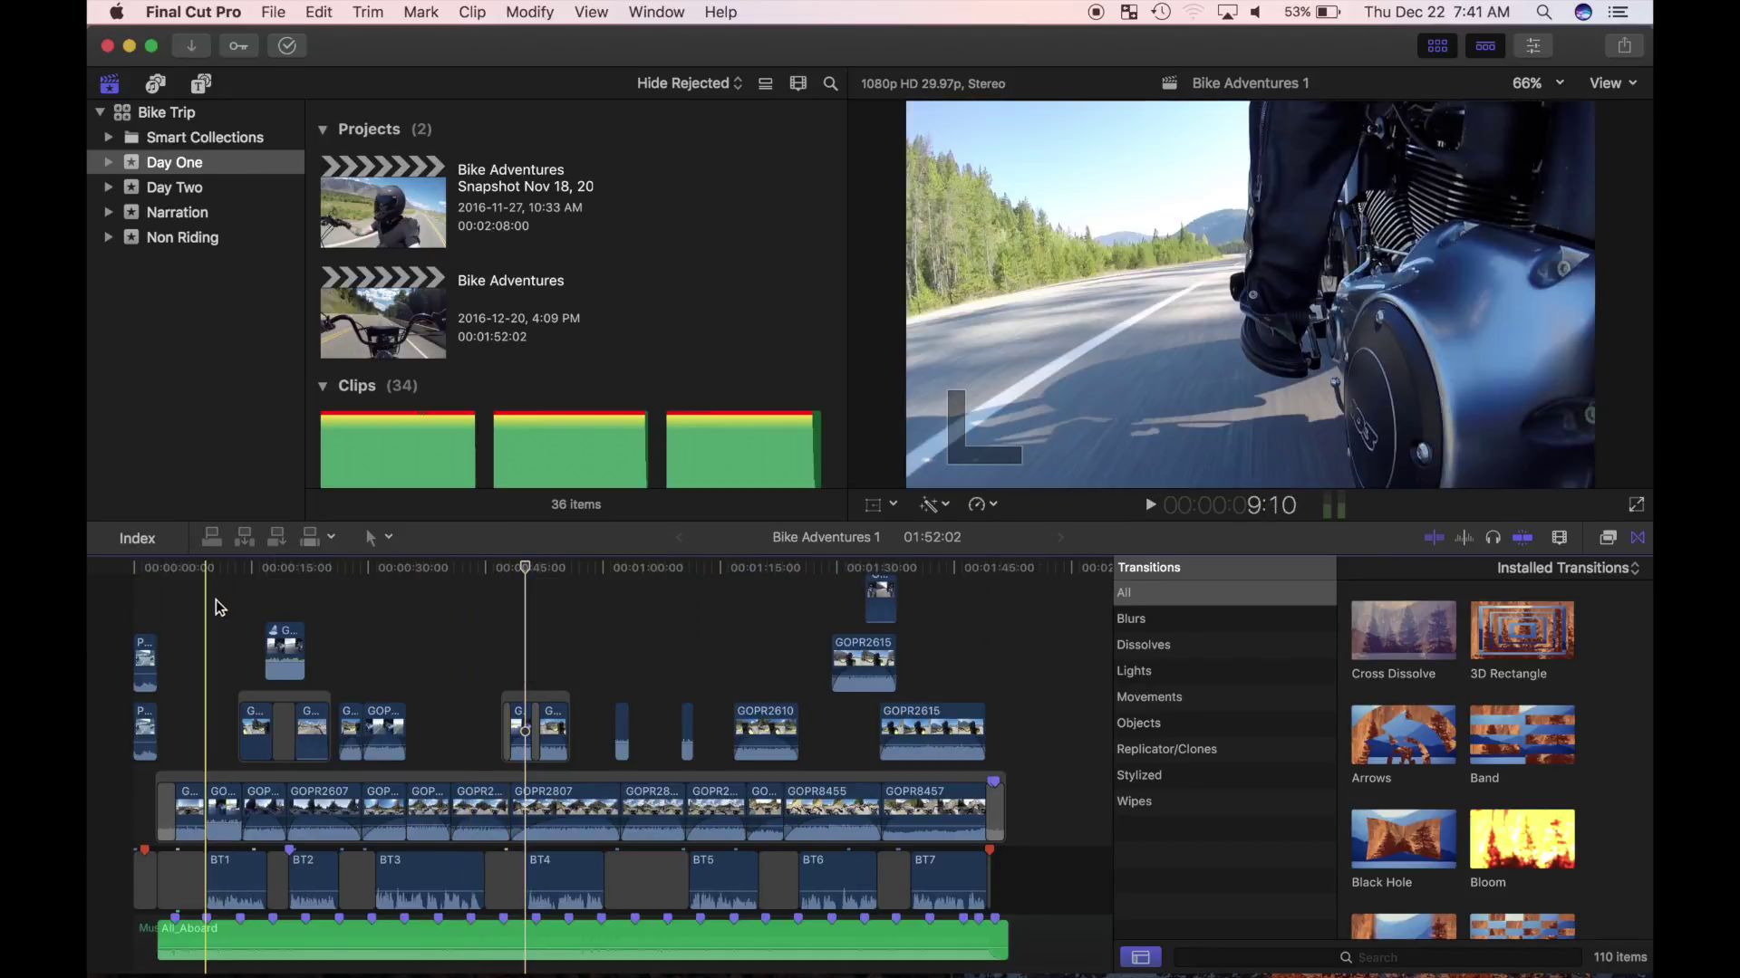
# Step: Zoom in near 16 seconds, add default transitions to both ends of GOPR2630, and play them
pyautogui.click(260, 597)
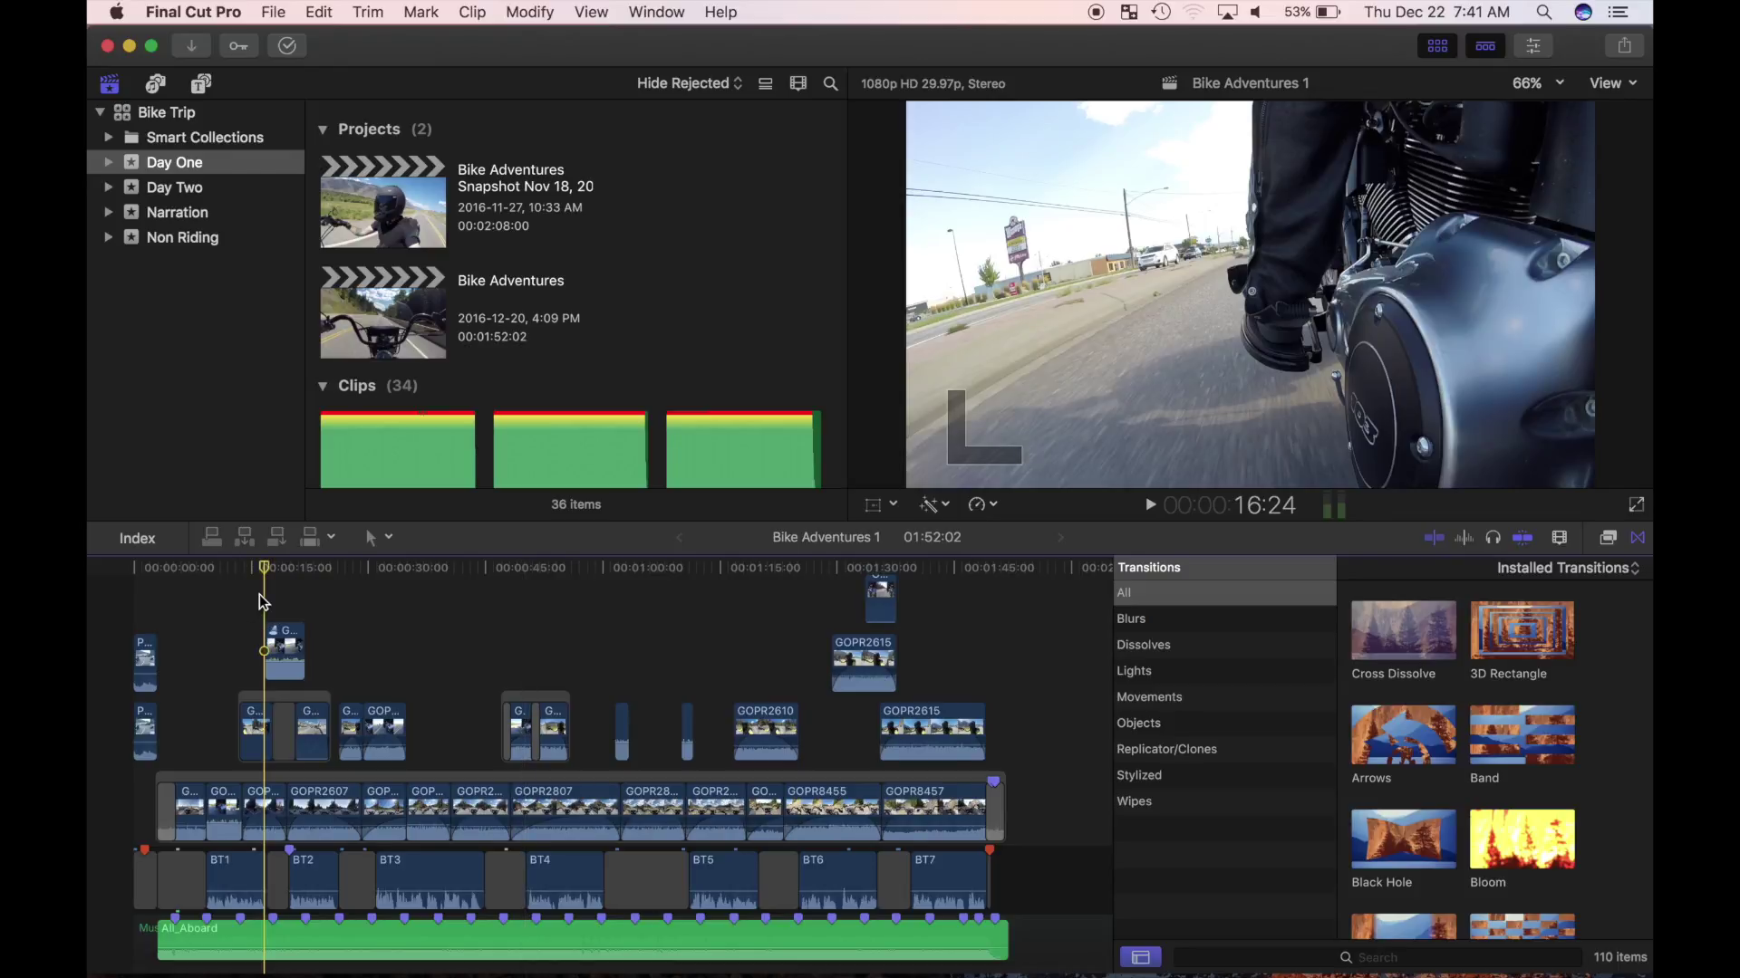
pyautogui.press('super+equal')
pyautogui.press('super+equal')
pyautogui.press('super+equal')
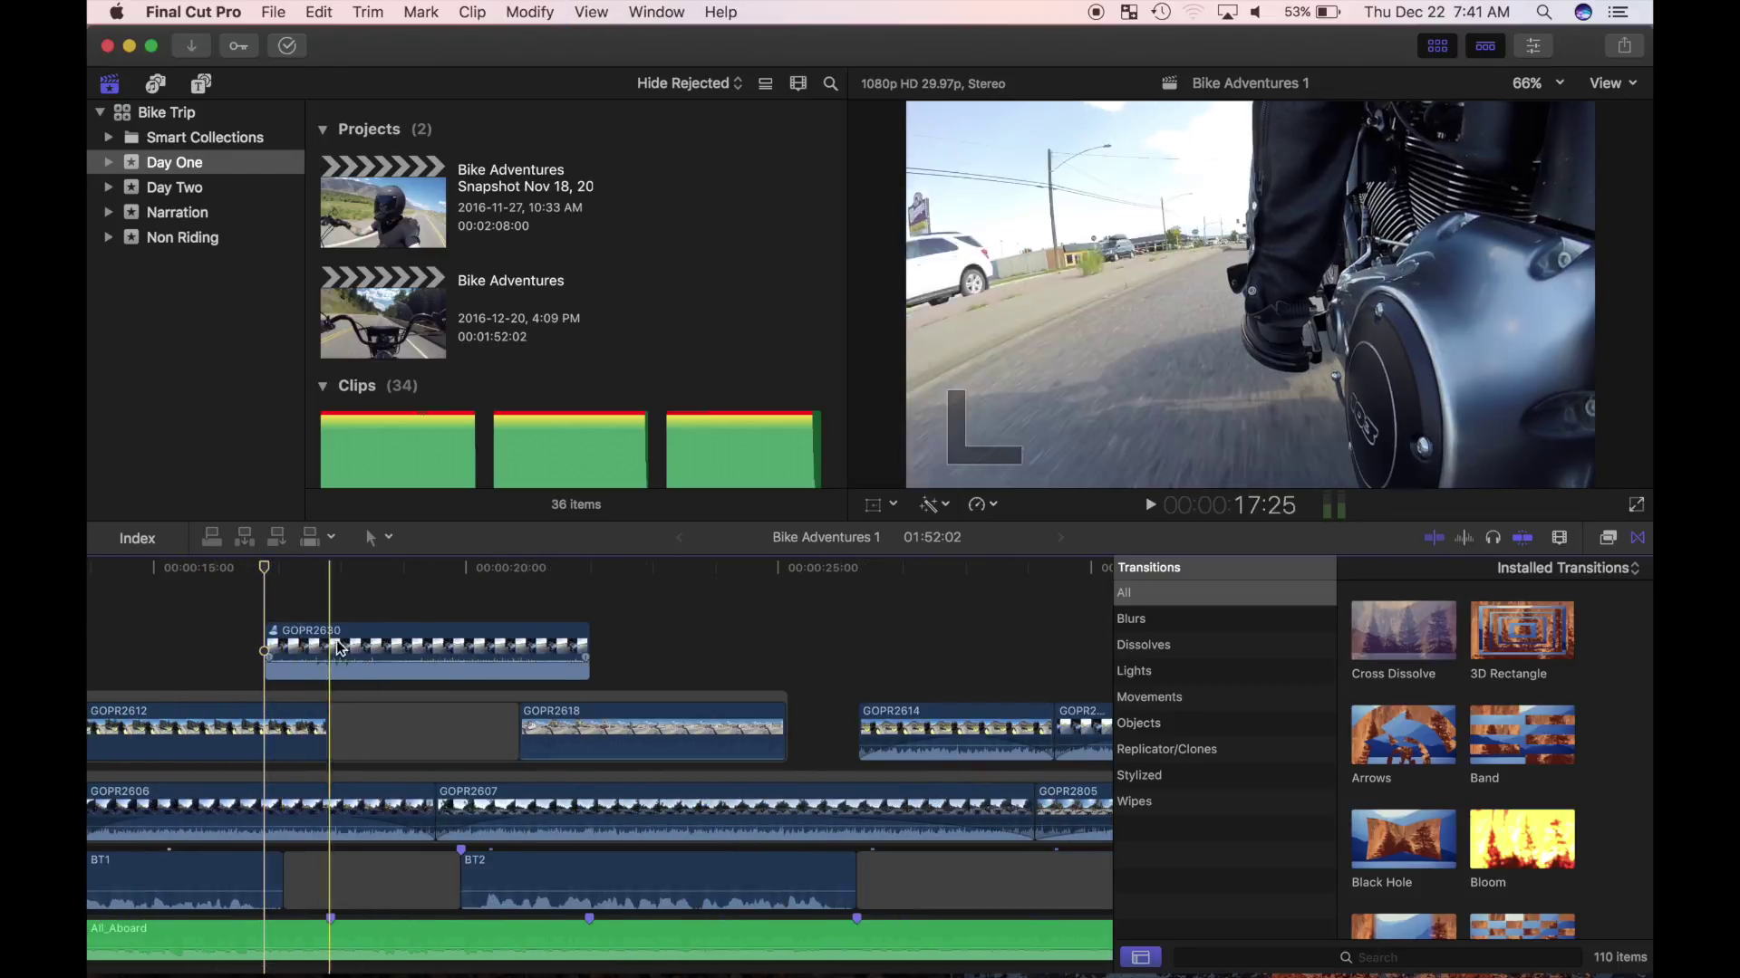
pyautogui.click(350, 649)
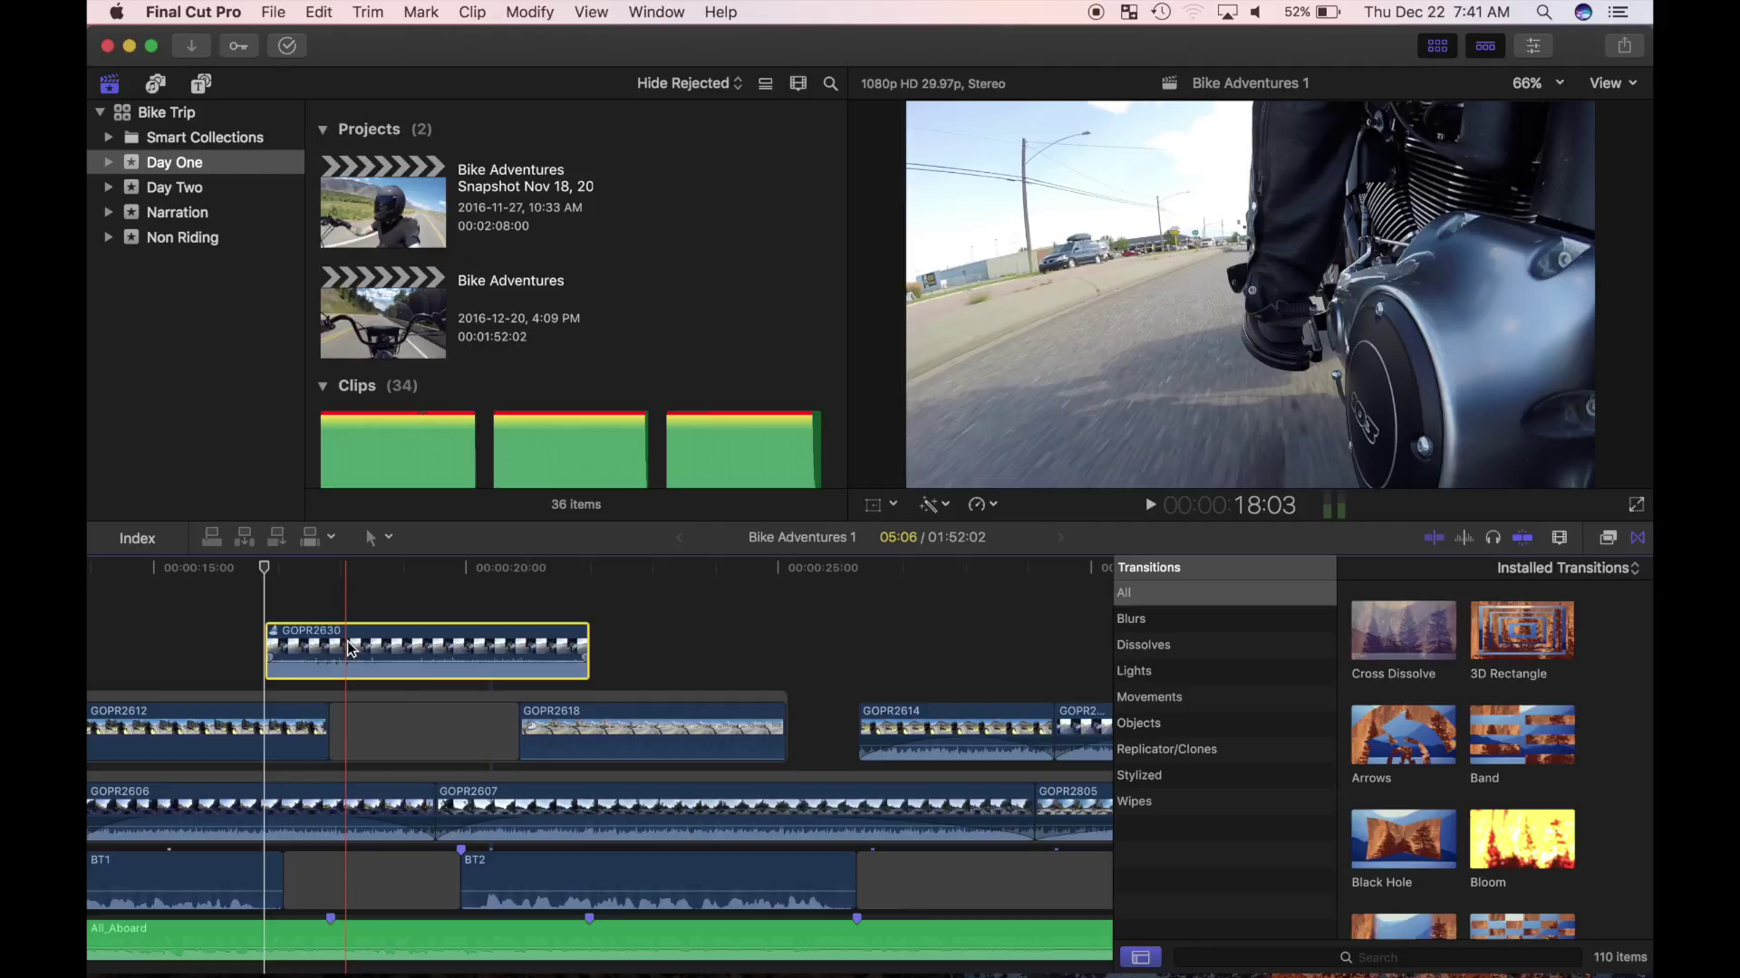
pyautogui.press('super+t')
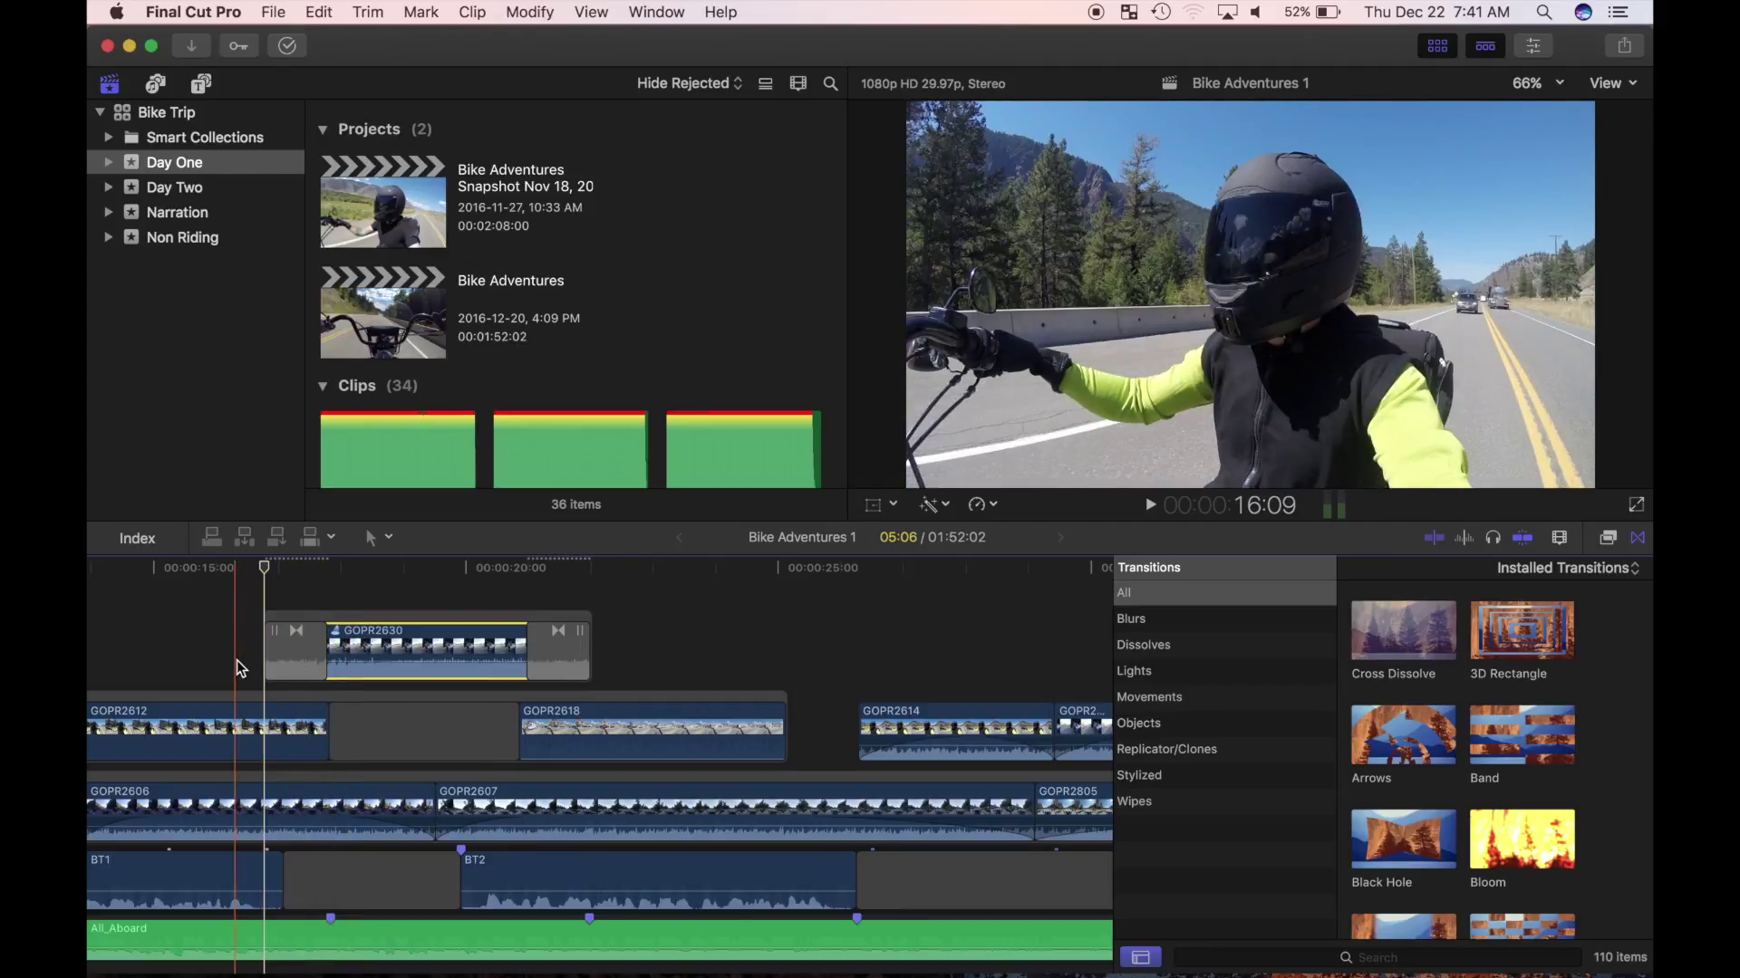
pyautogui.press('space')
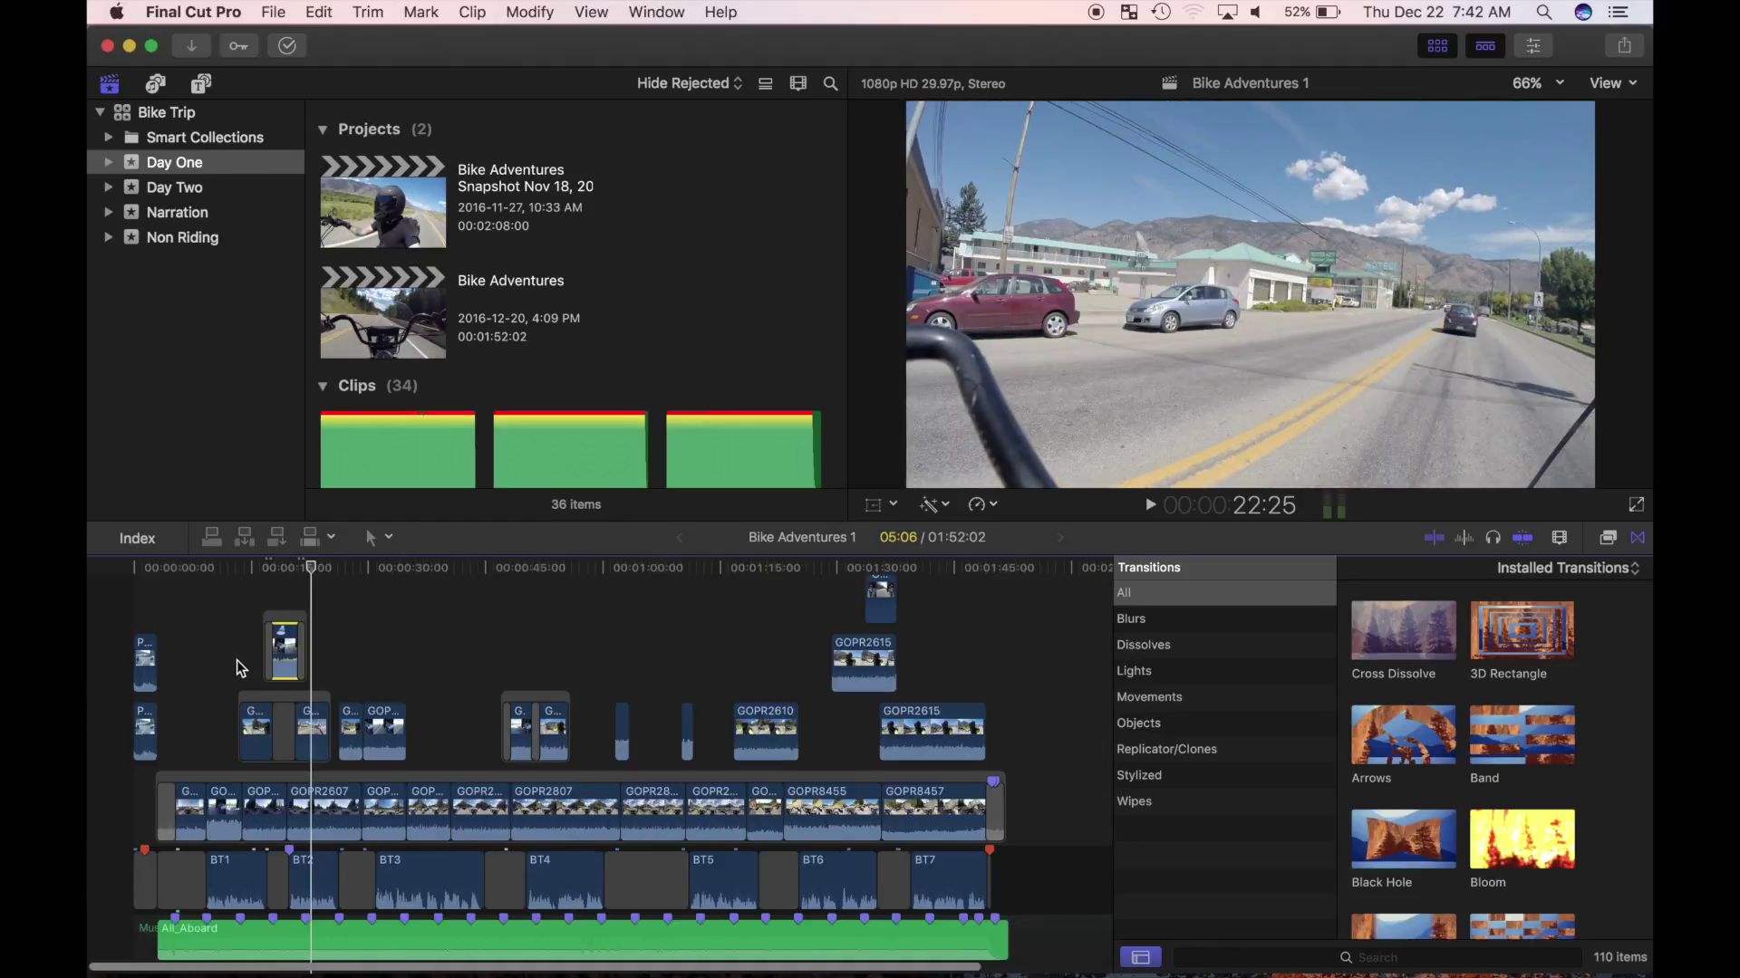
pyautogui.click(339, 632)
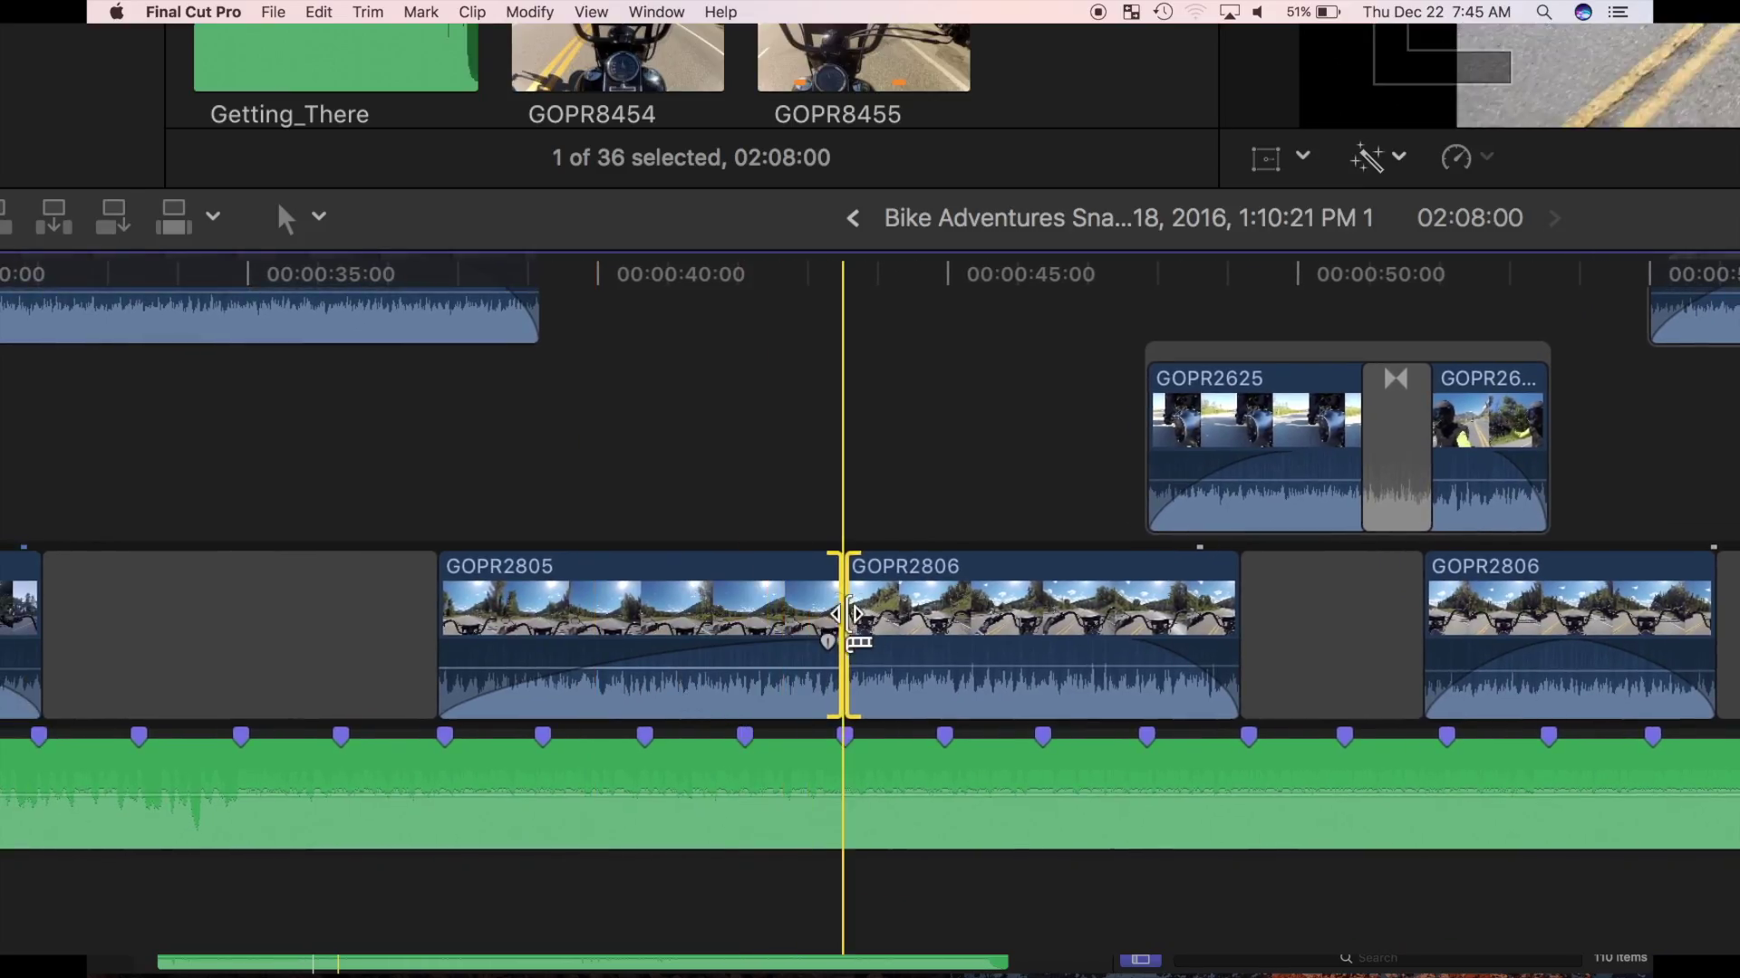
pyautogui.doubleClick(838, 614)
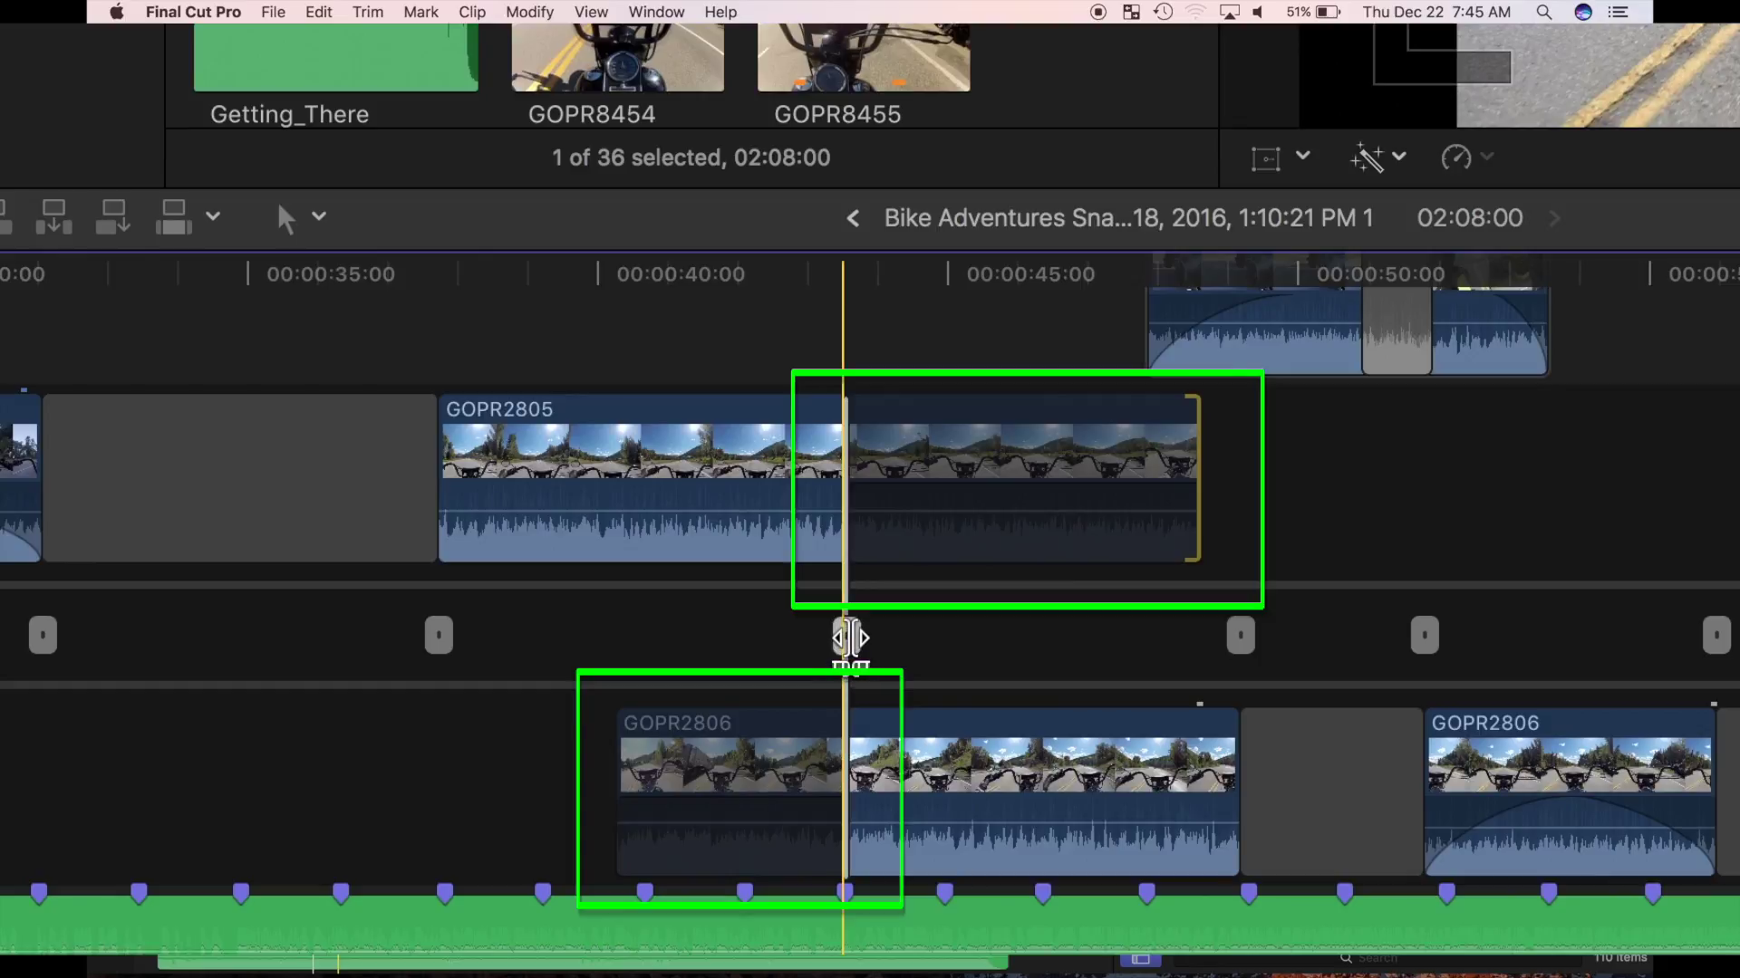
pyautogui.doubleClick(849, 639)
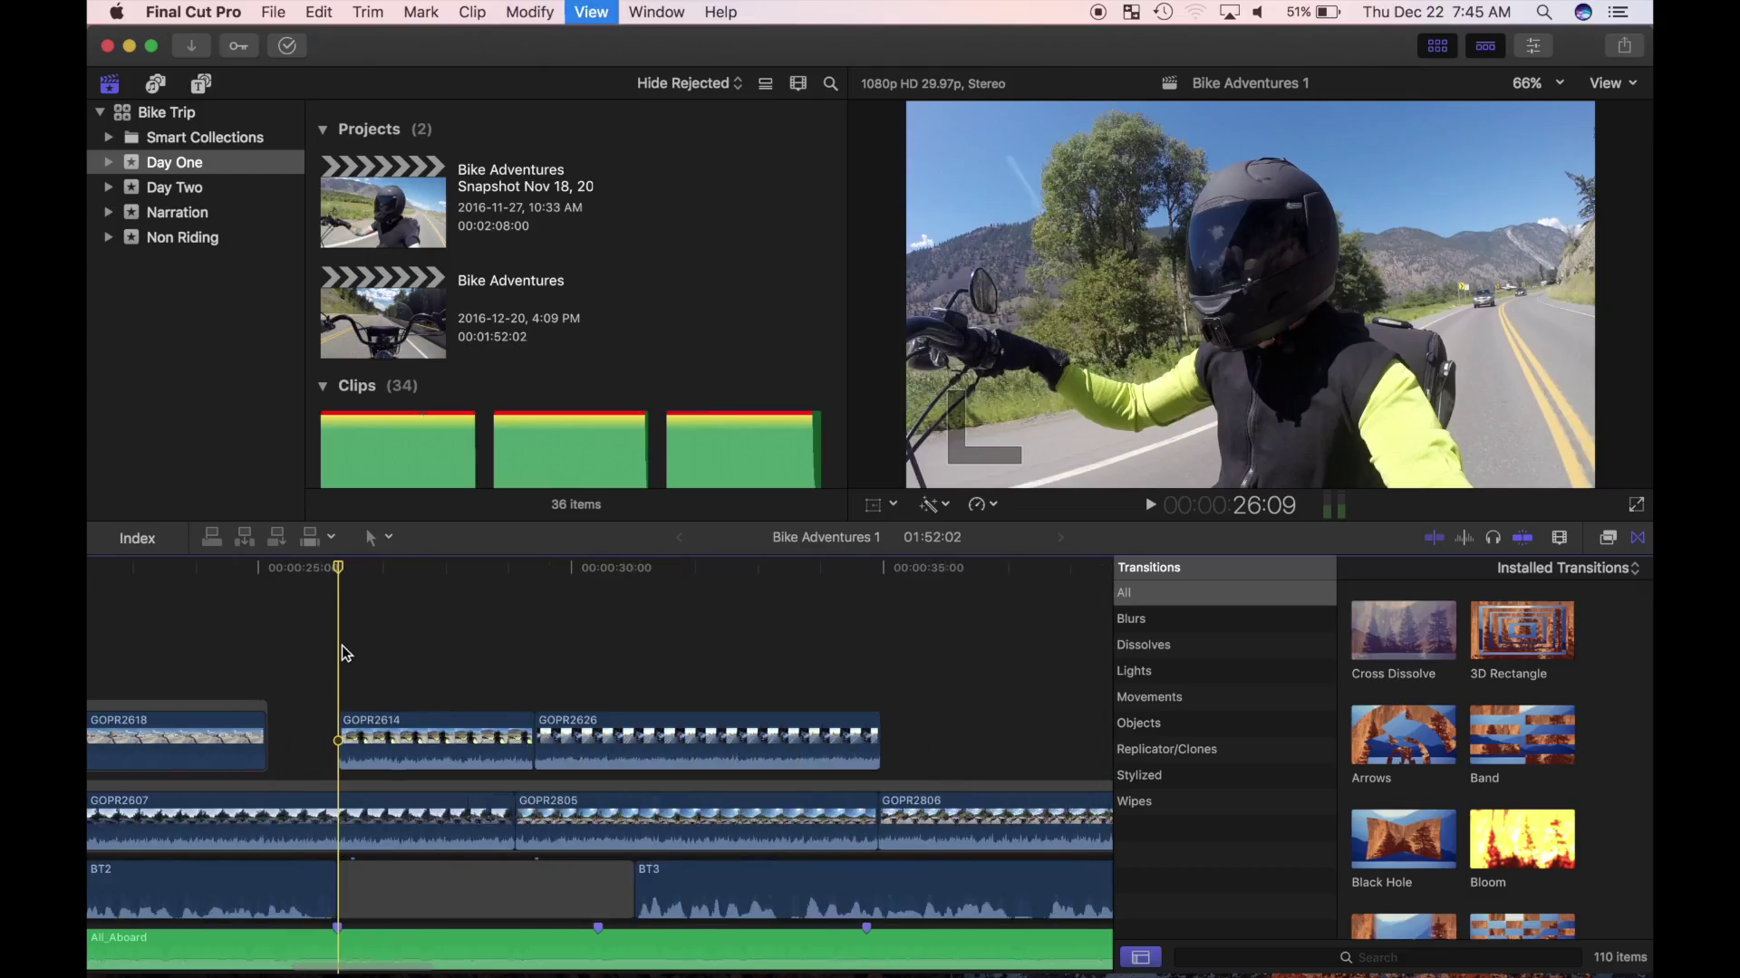
pyautogui.press('super+equal')
# Step: Select the GOPR2614/GOPR2626 edit near 29:13 and try adding a transition, raising the insufficient-media warning
pyautogui.click(727, 643)
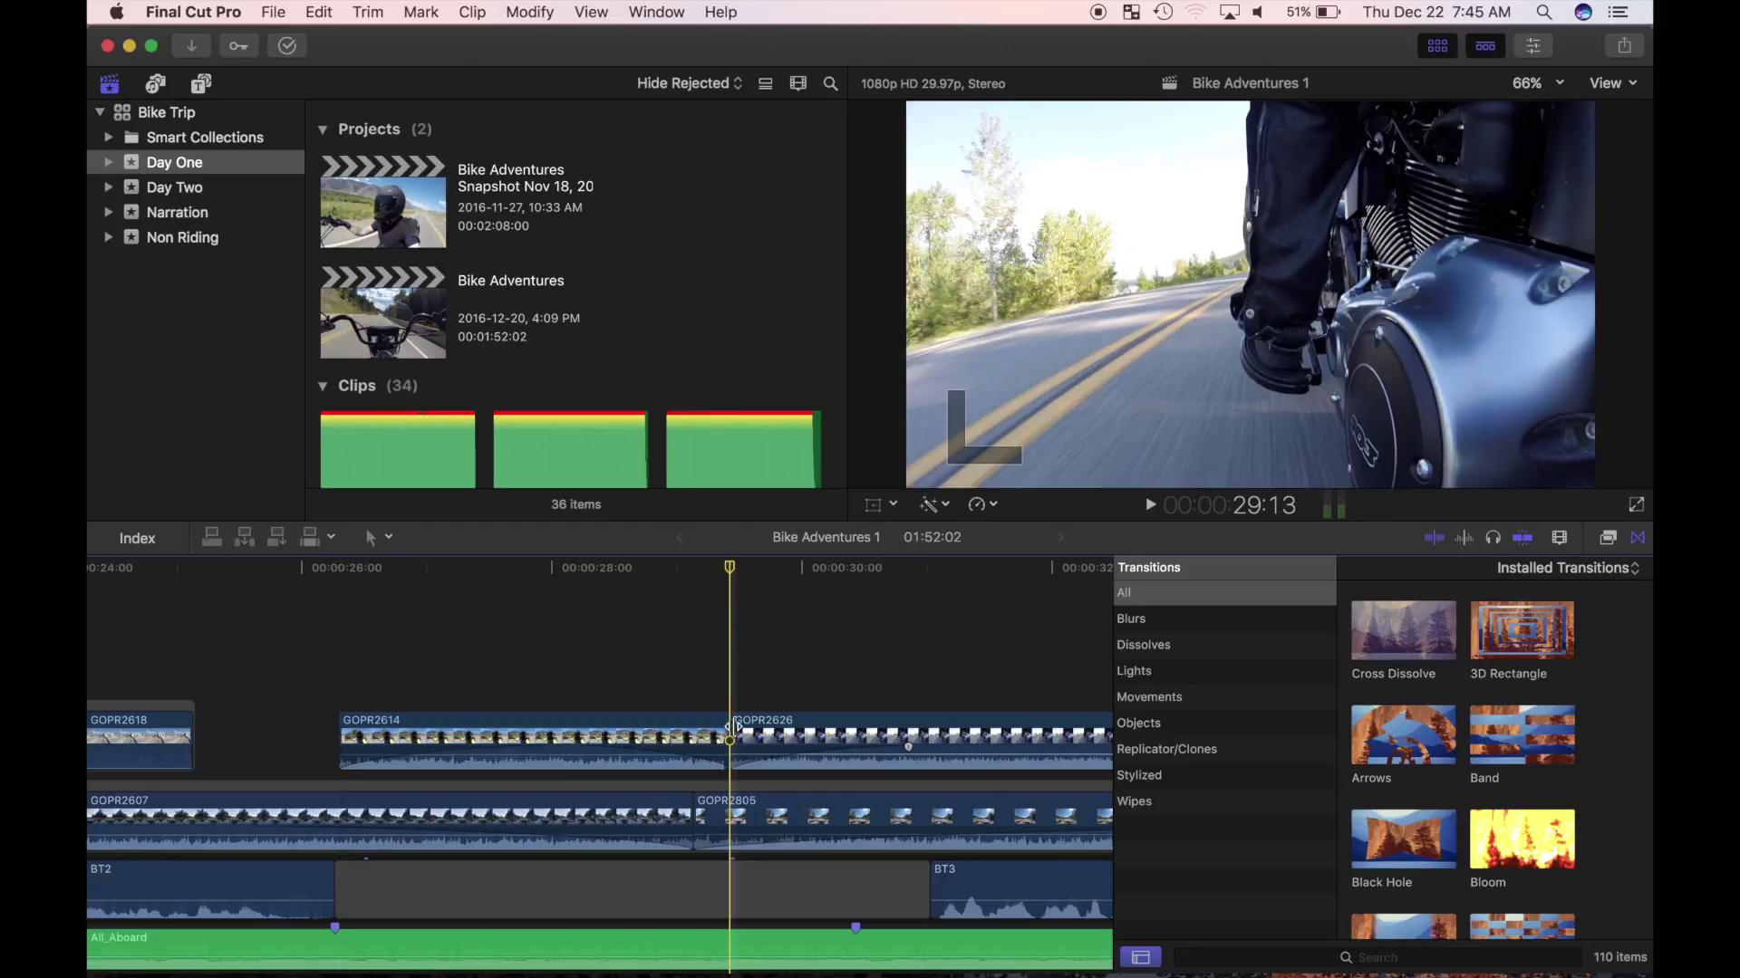
pyautogui.click(607, 652)
pyautogui.click(726, 741)
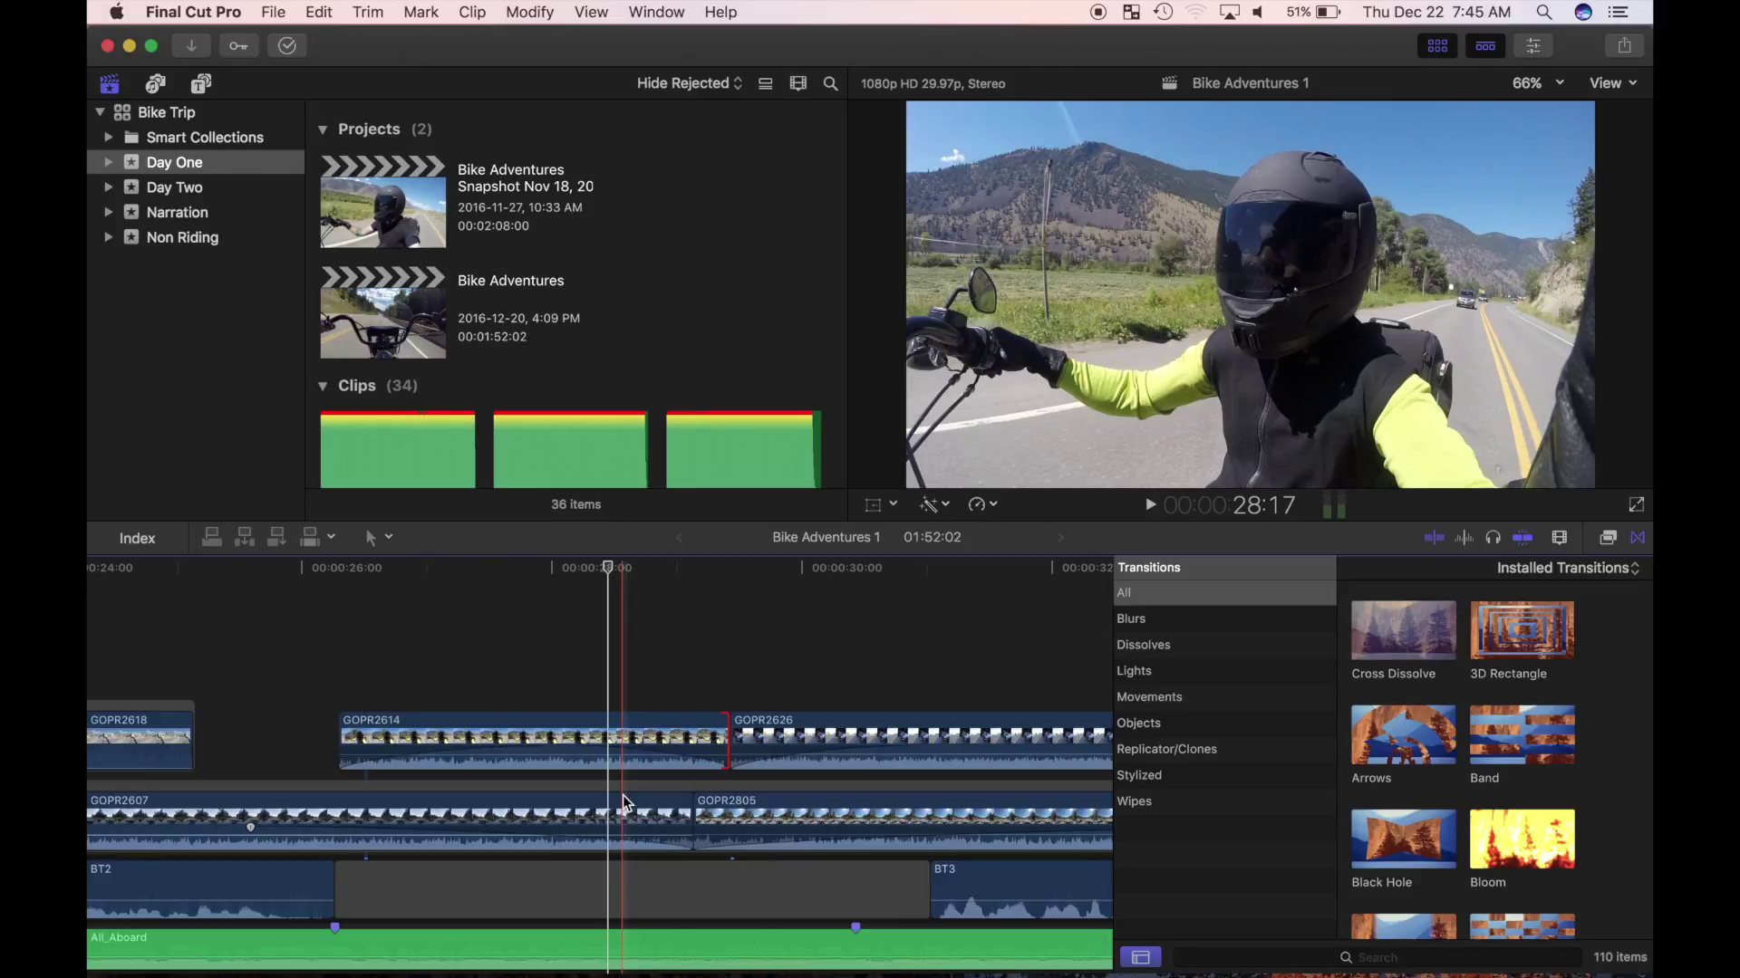
pyautogui.press('super+minus')
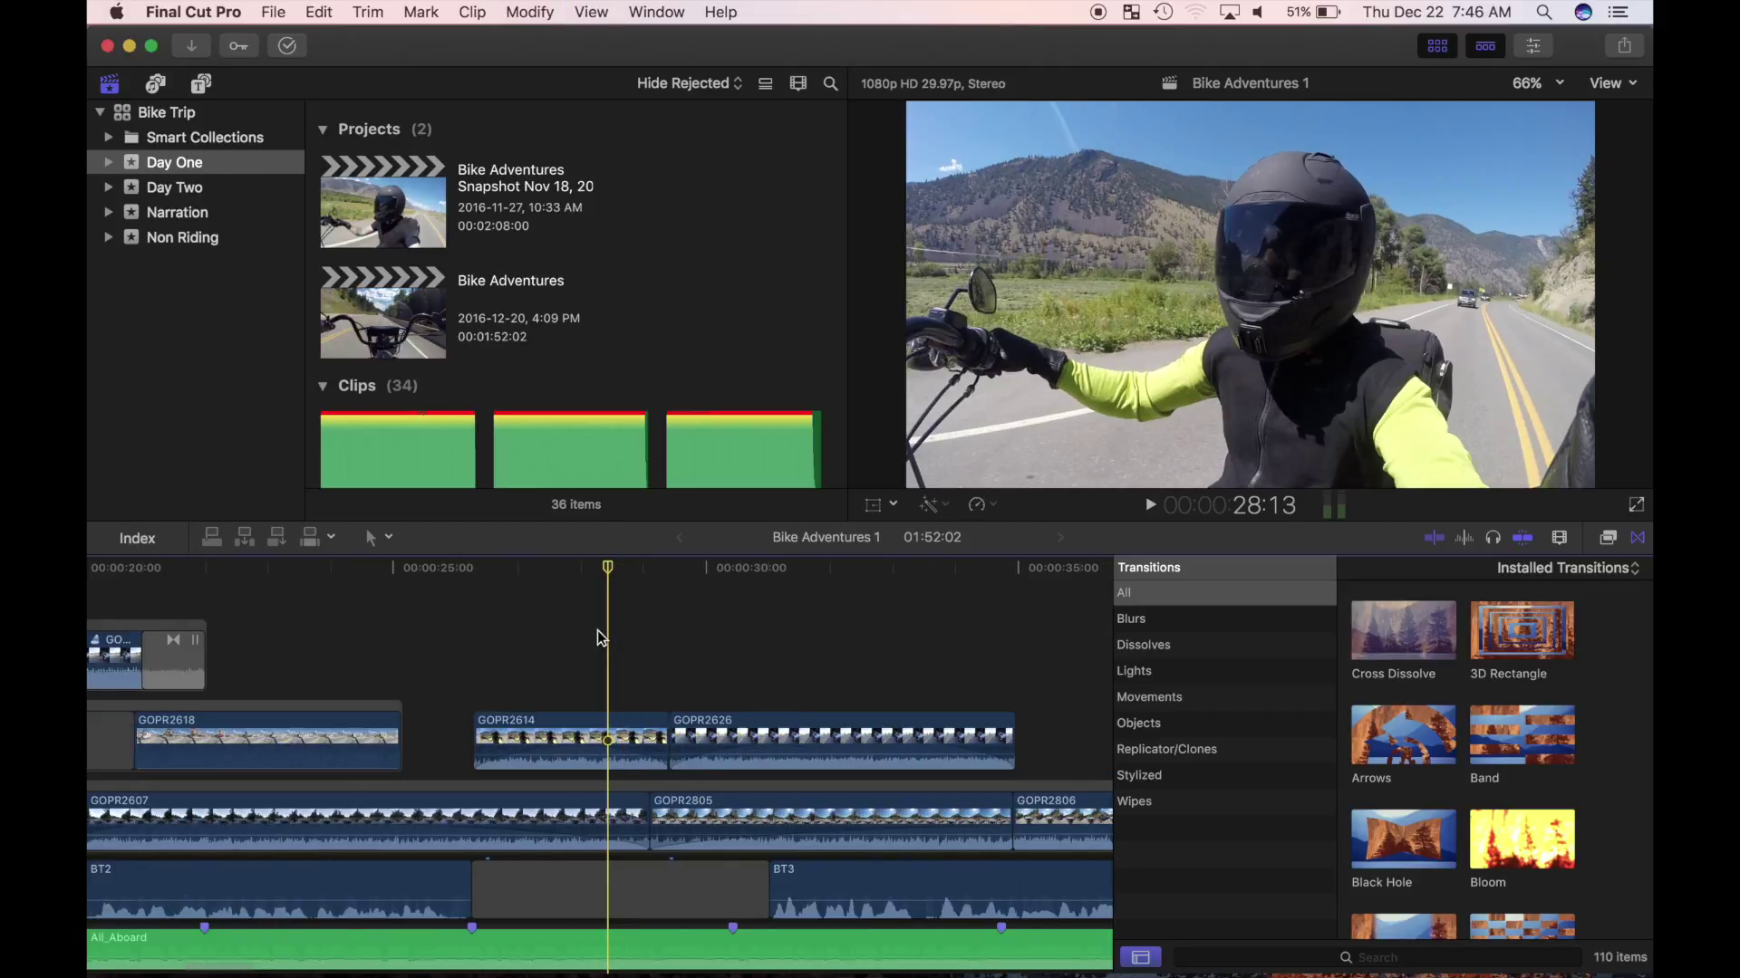
pyautogui.press('super+minus')
pyautogui.click(606, 727)
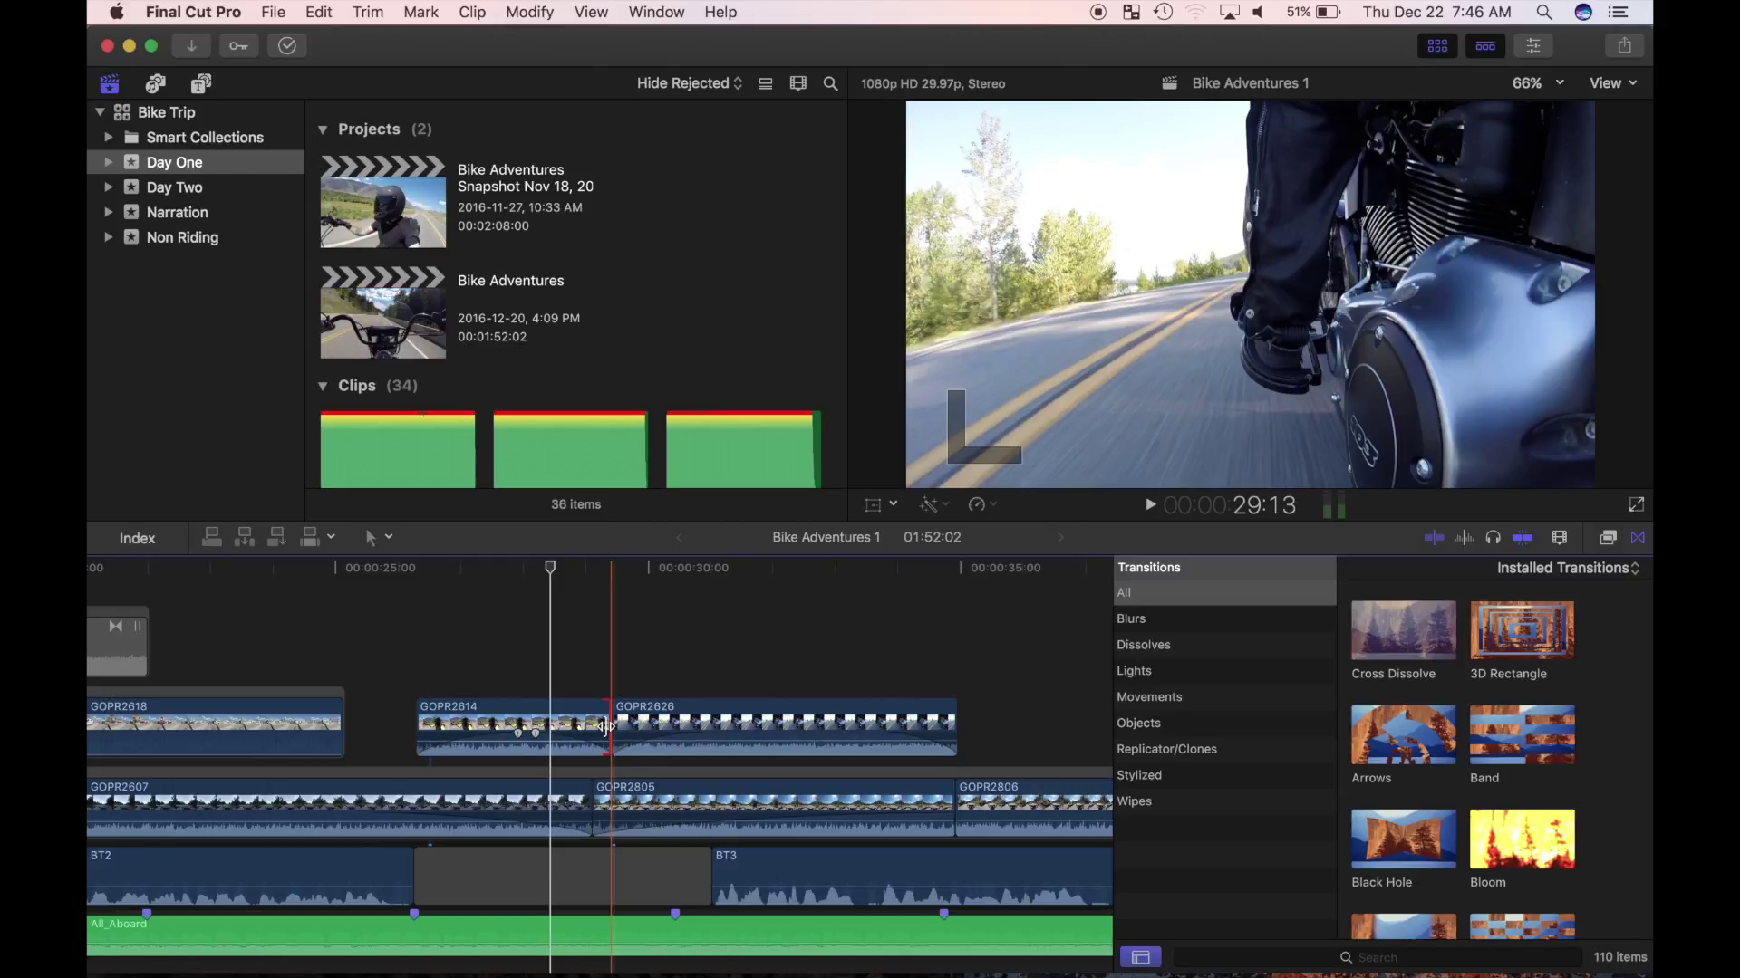
pyautogui.press('super+t')
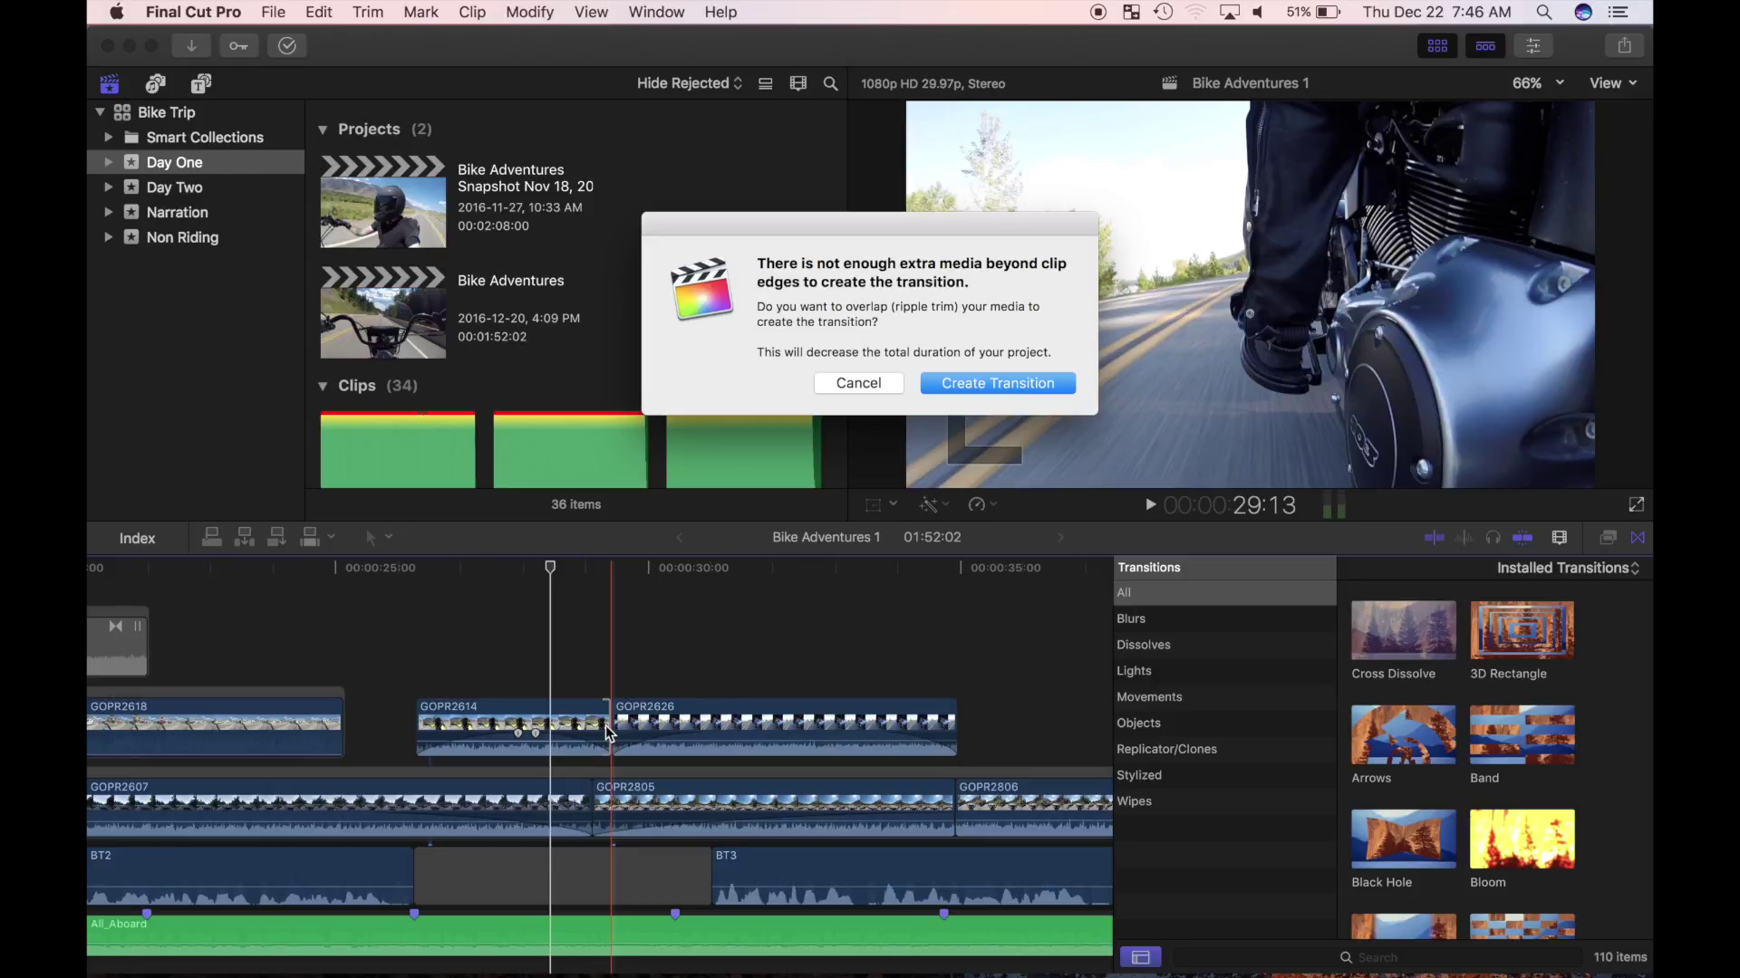
# Step: Accept the ripple-trimmed transition at the GOPR2614/GOPR2626 cut, then remove it to restore a plain cut
pyautogui.click(966, 379)
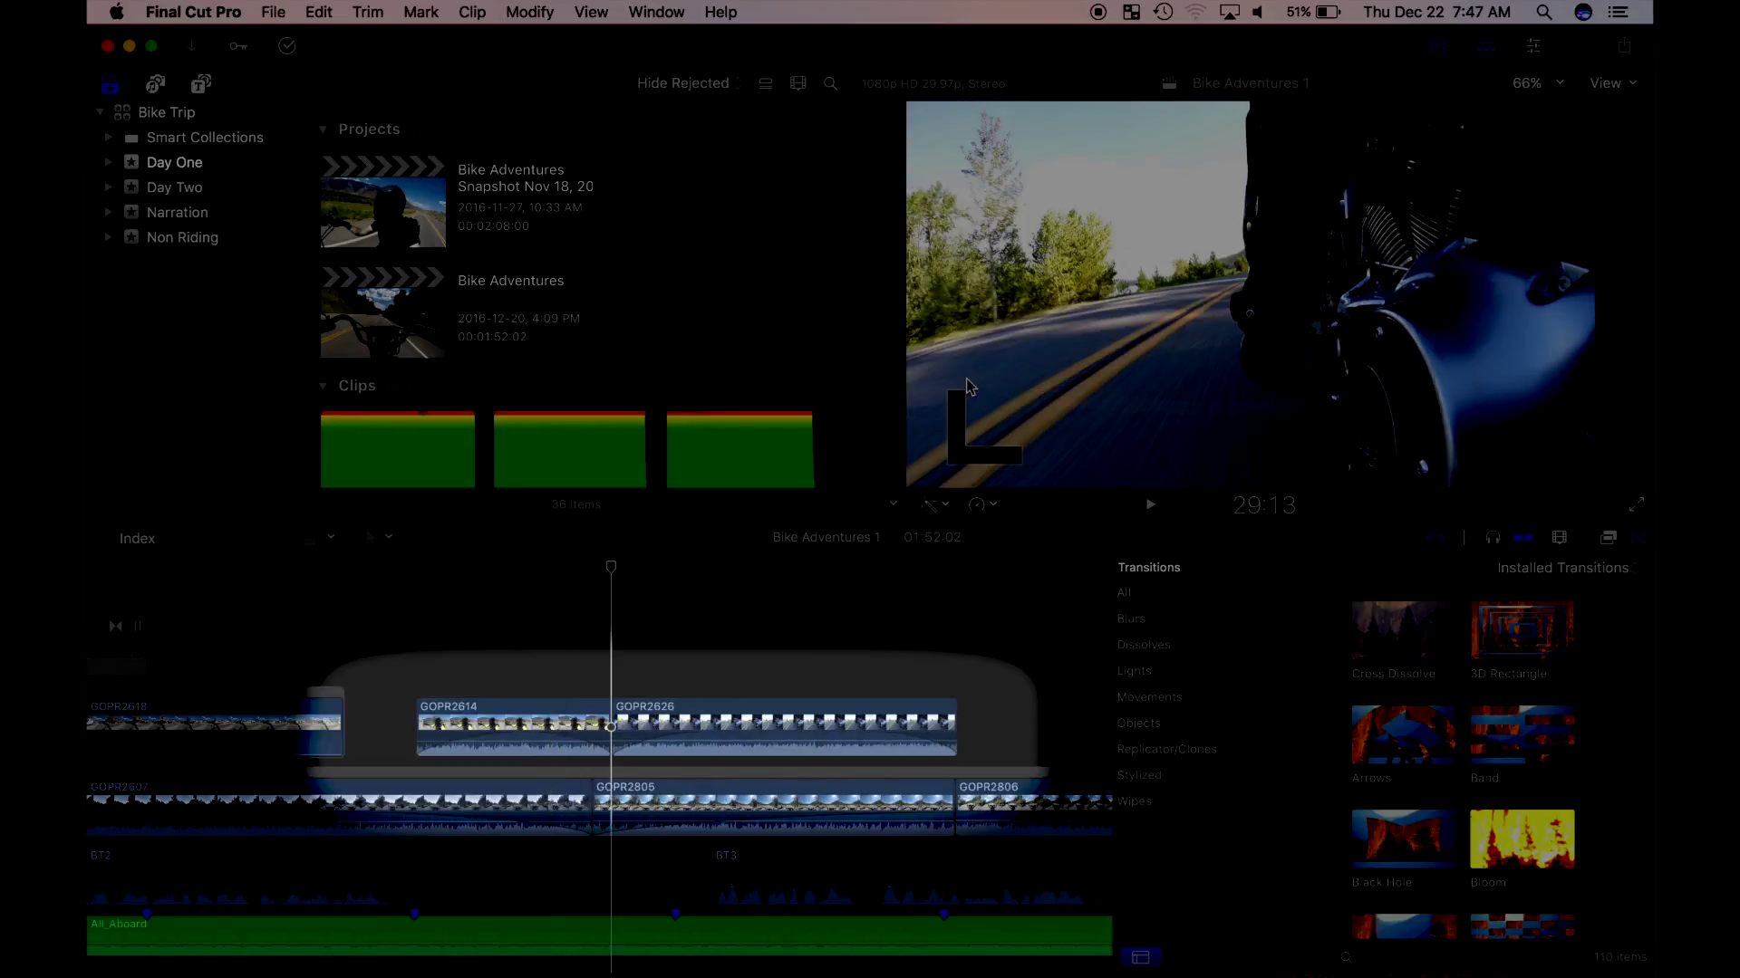
pyautogui.press('super+t')
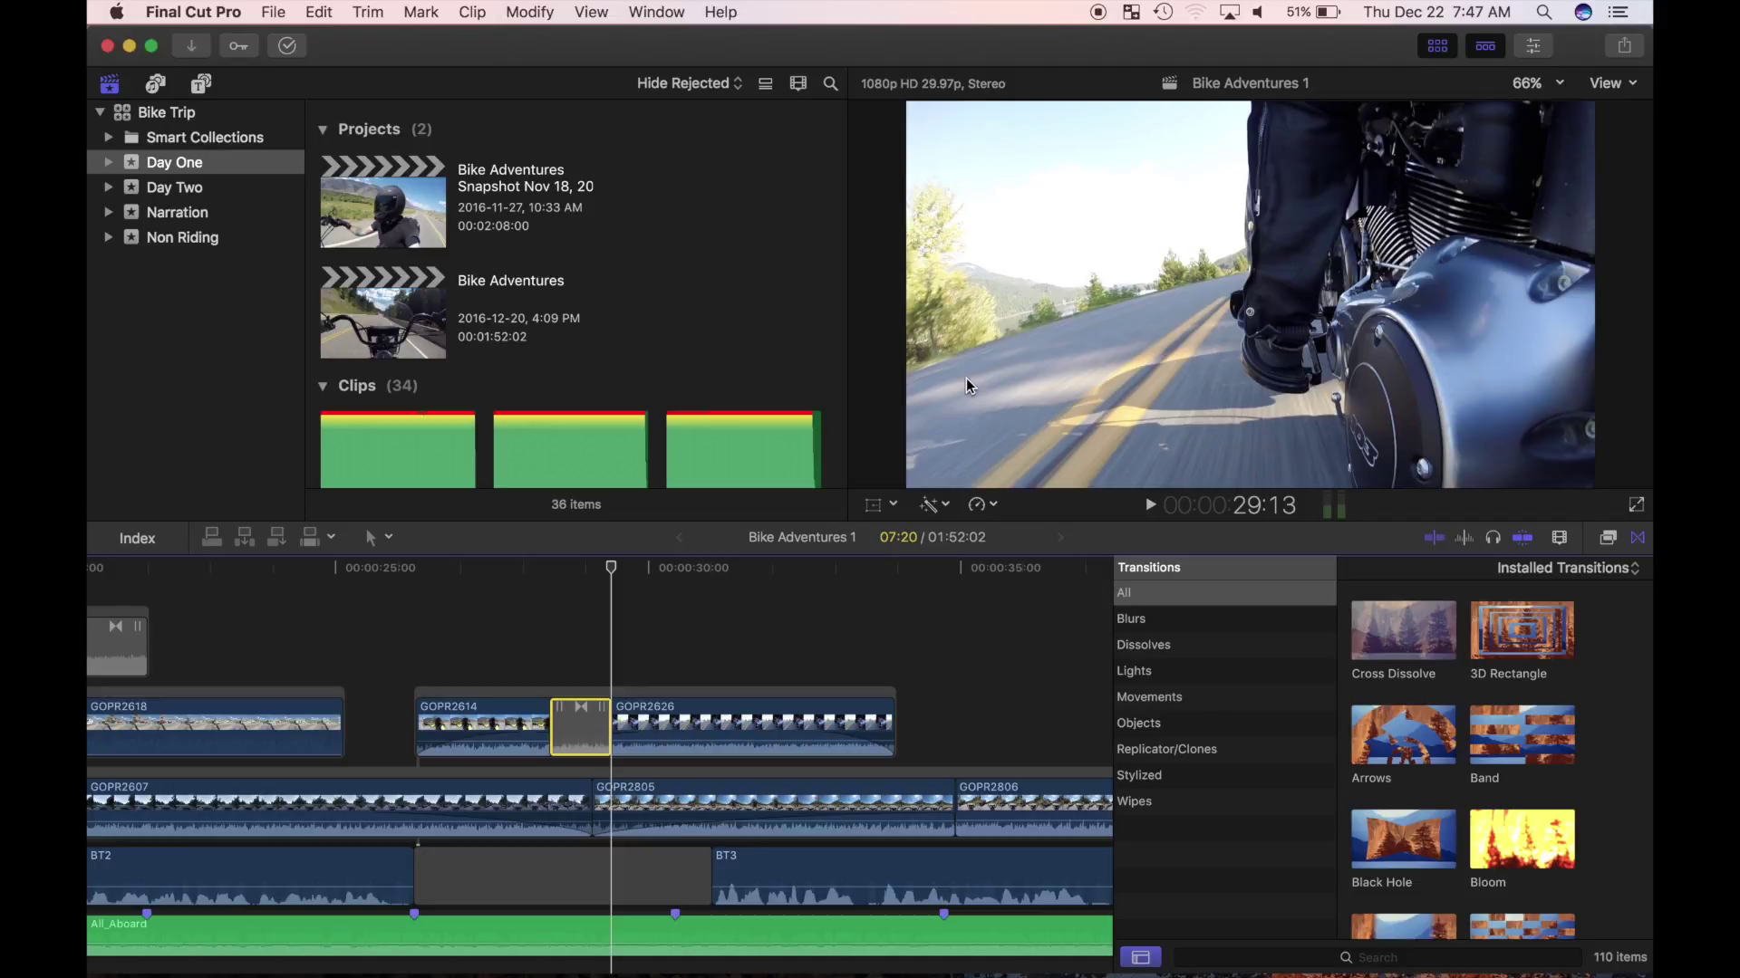
pyautogui.press('Delete')
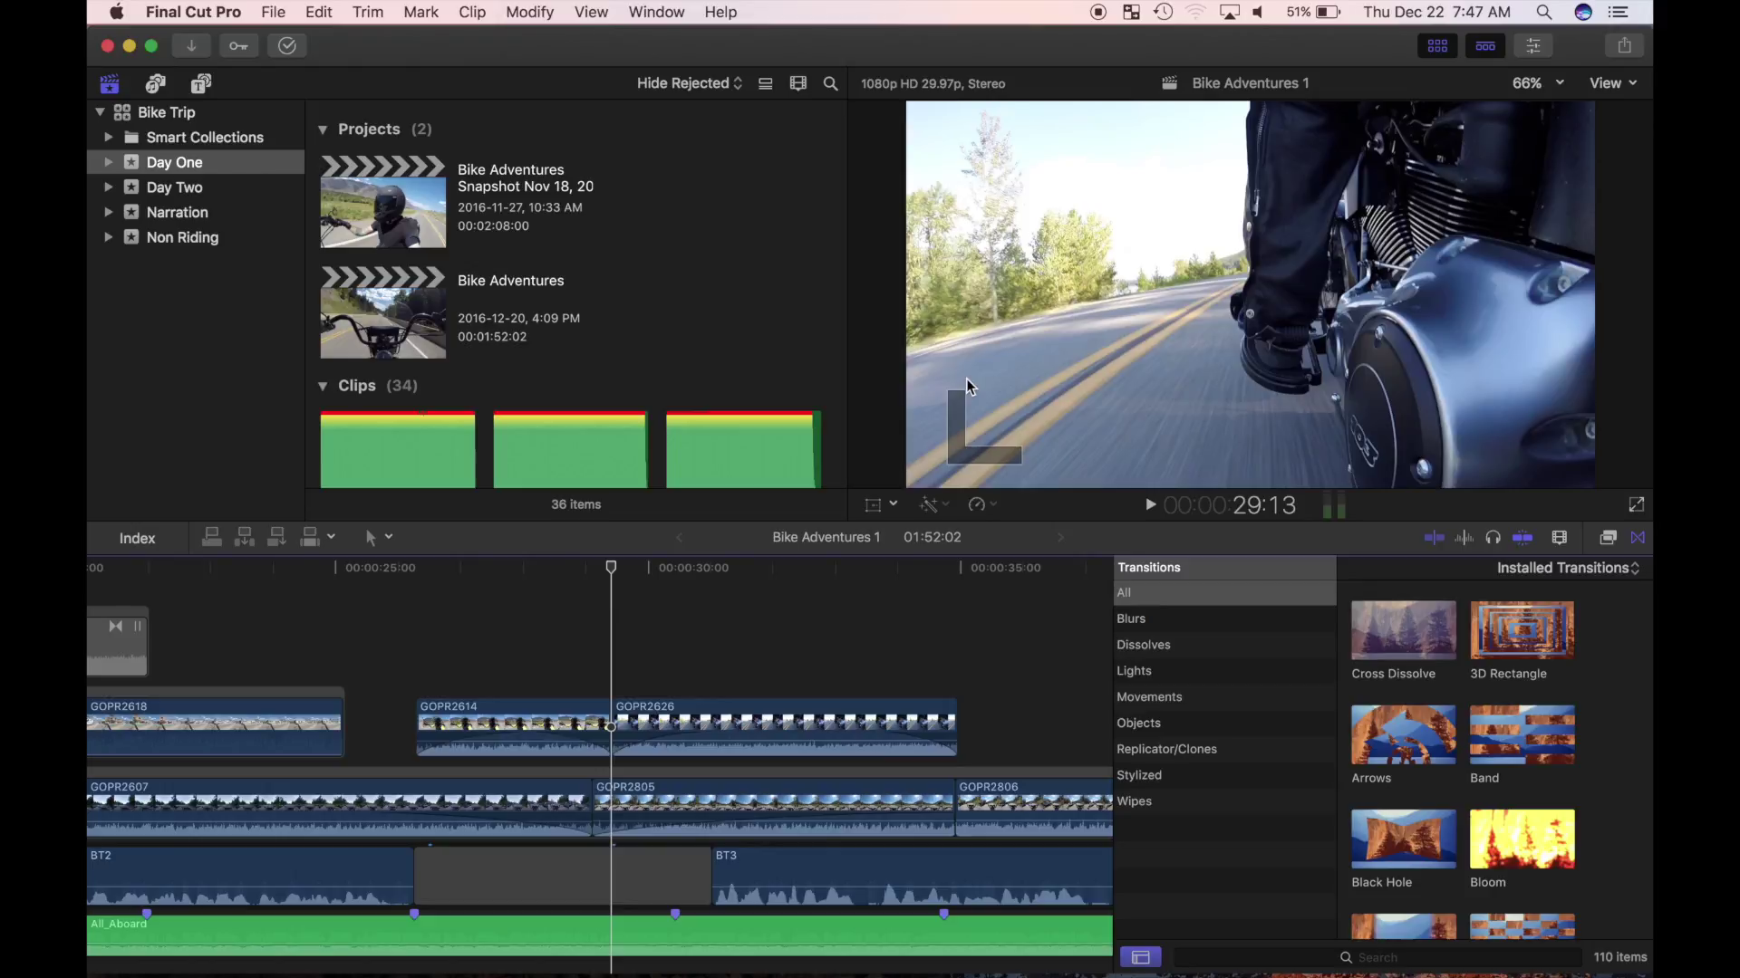
pyautogui.click(1099, 12)
# Step: Slip the footage inside GOPR2614 by 00:02 with the Trim tool, then return to Select
pyautogui.click(380, 537)
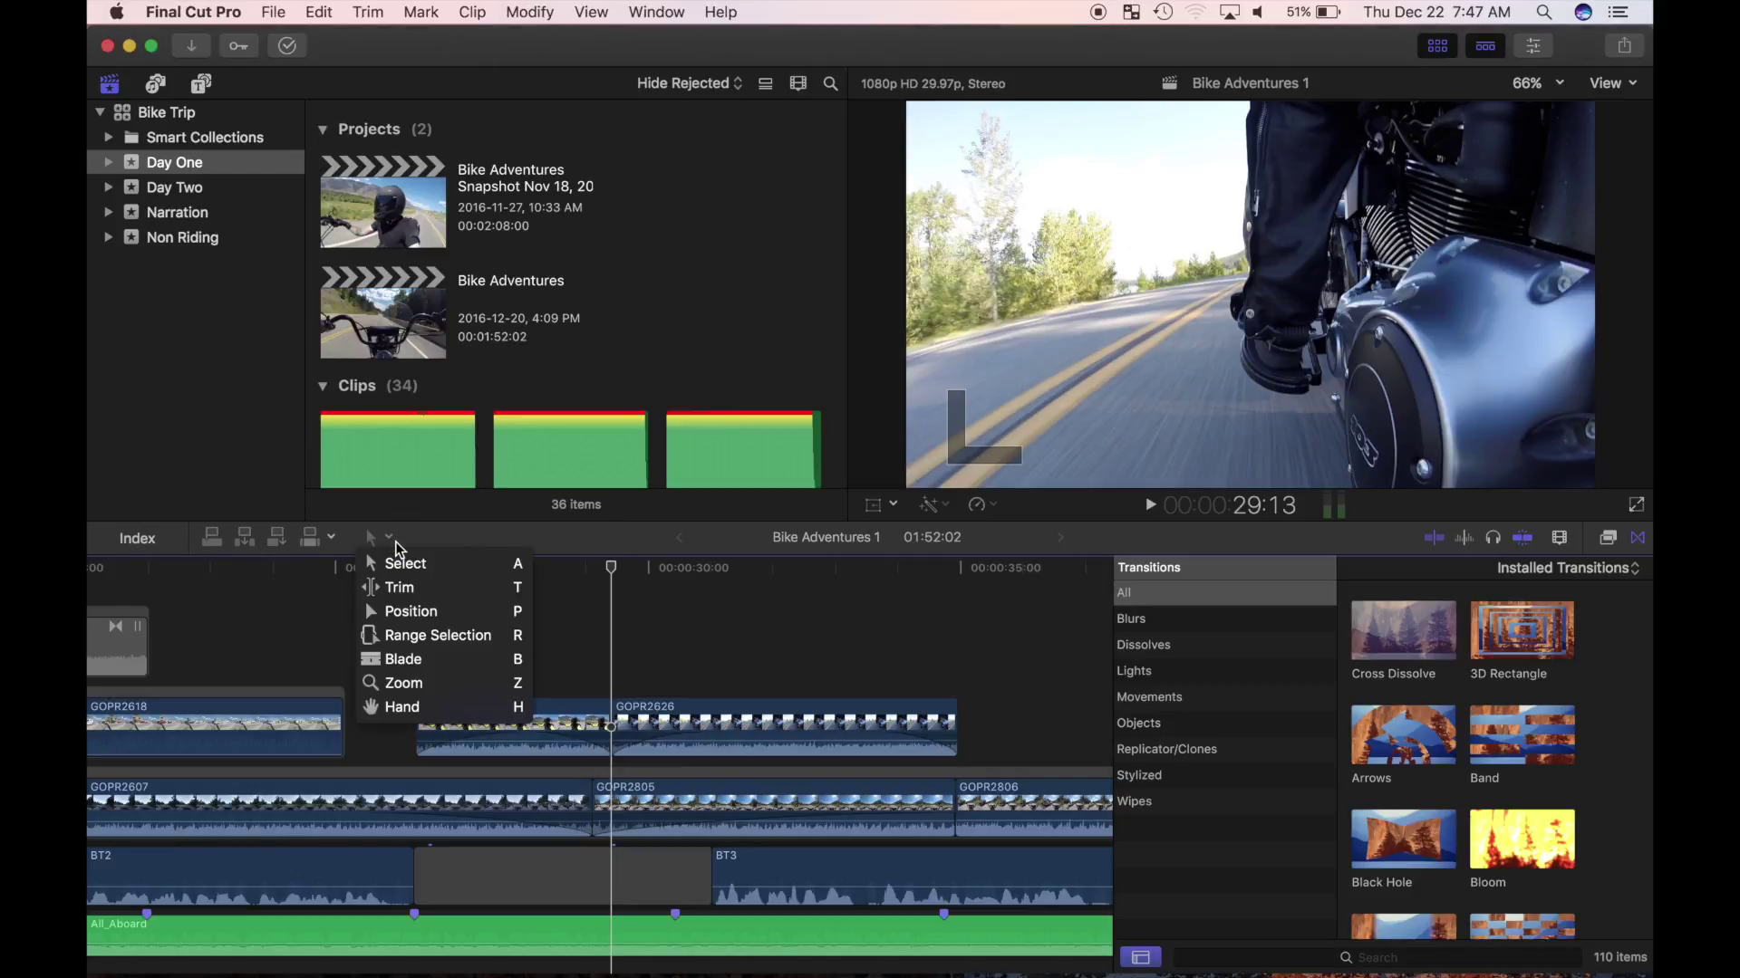
pyautogui.click(399, 588)
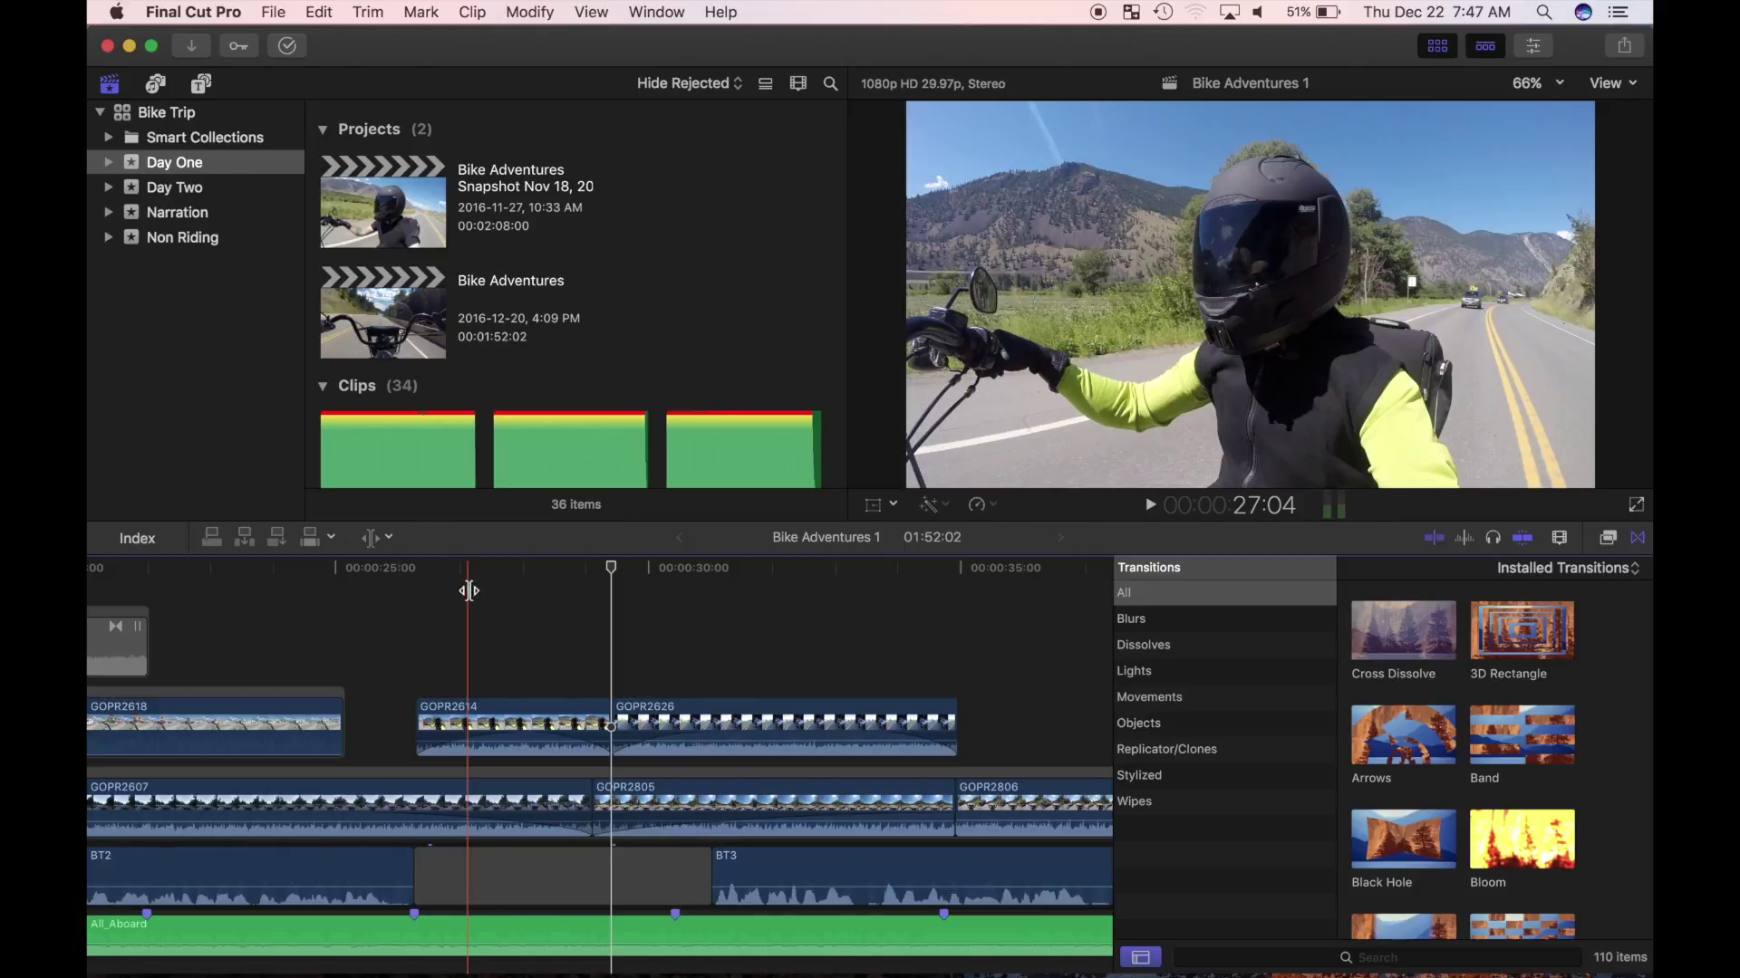
pyautogui.click(511, 718)
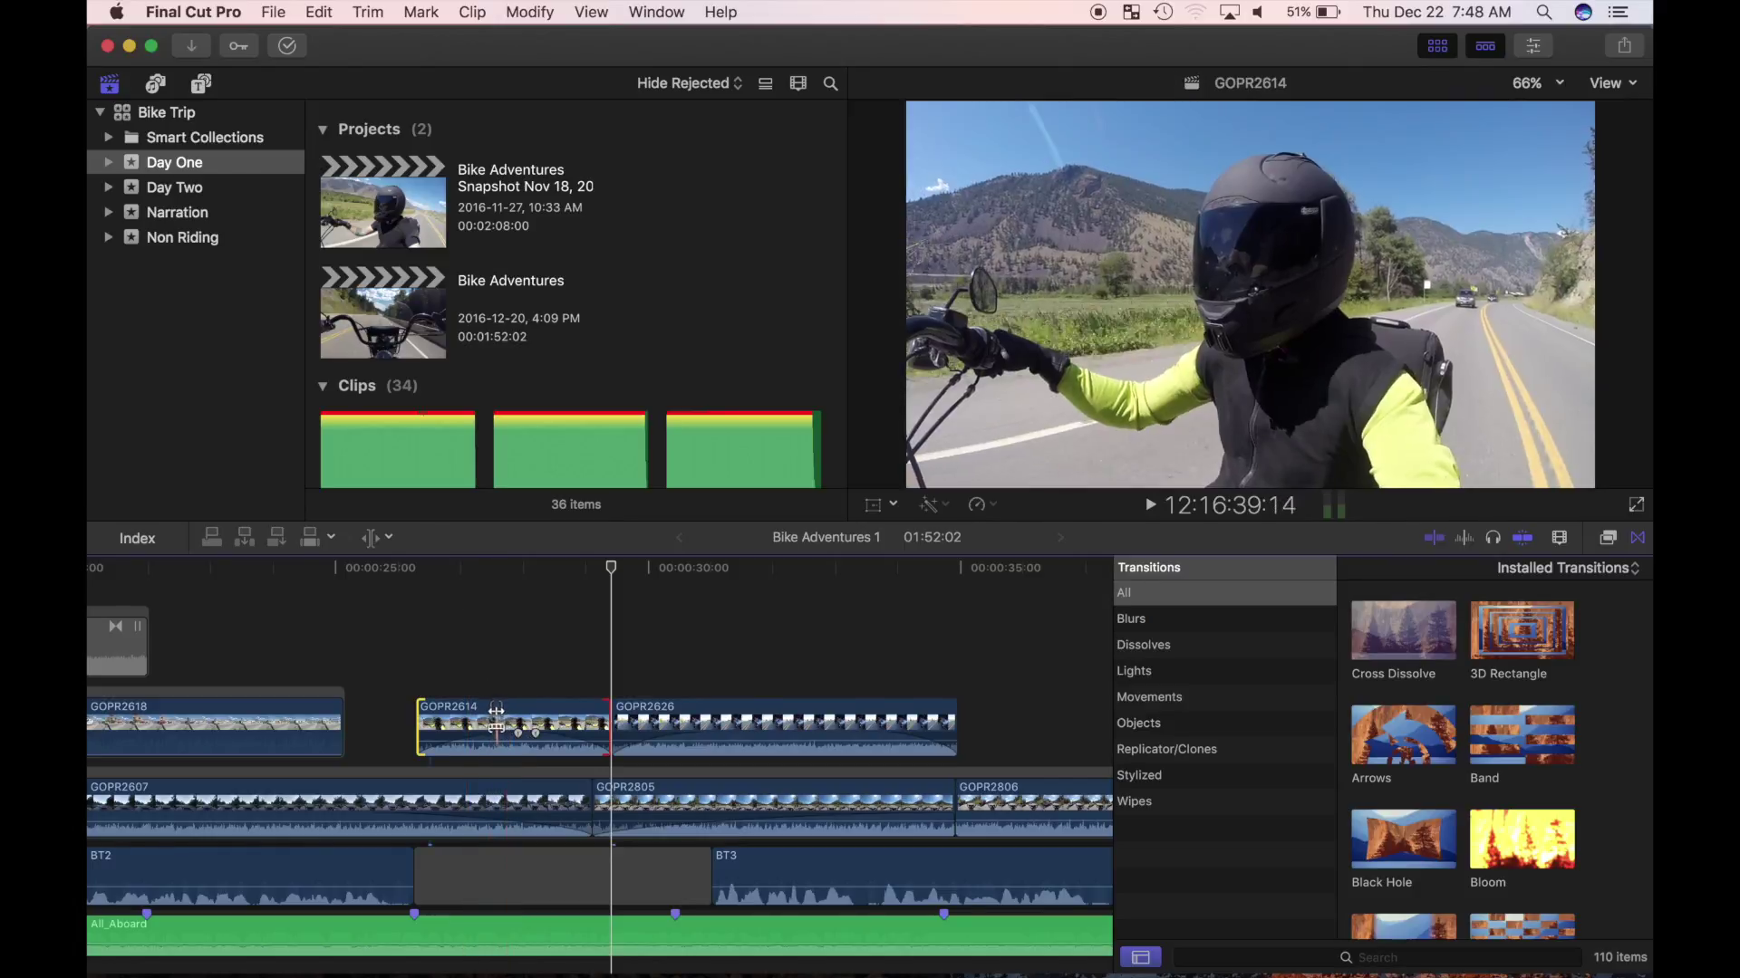
pyautogui.moveTo(512, 720)
pyautogui.mouseDown()
pyautogui.moveTo(474, 727)
pyautogui.moveTo(506, 734)
pyautogui.mouseUp()
pyautogui.press('a')
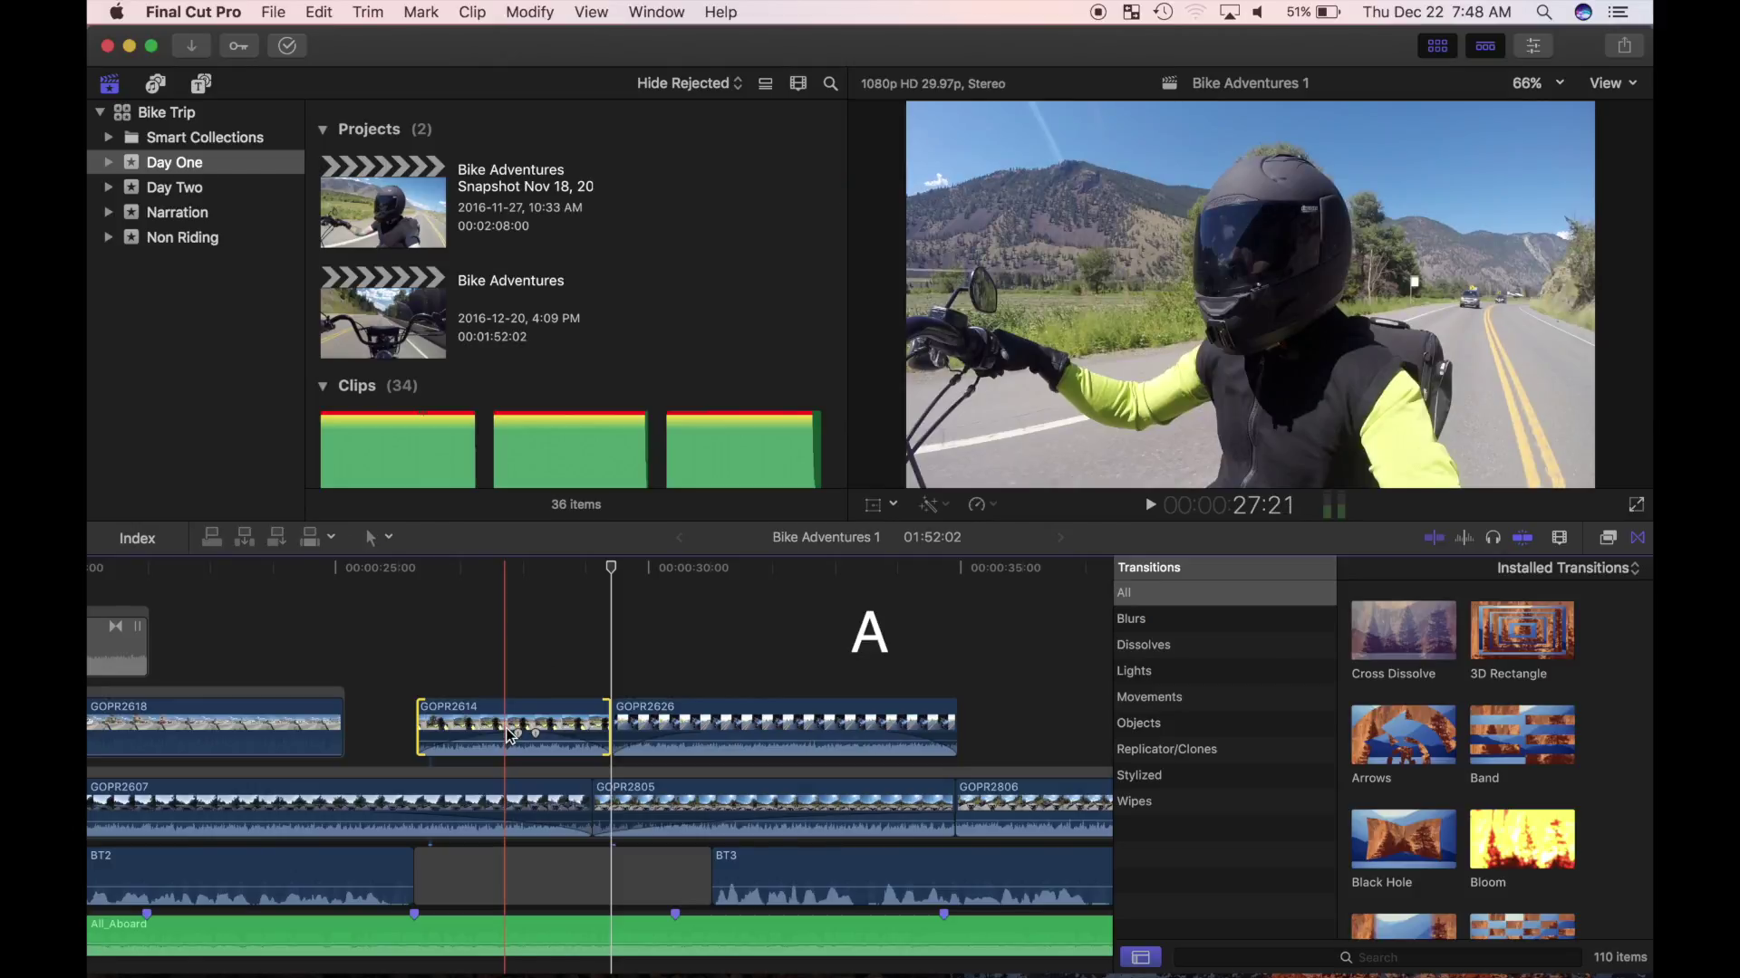
# Step: Add a cross dissolve at the GOPR2614/GOPR2626 edit point and play it back
pyautogui.click(607, 722)
pyautogui.press('l')
pyautogui.press('cmd+t')
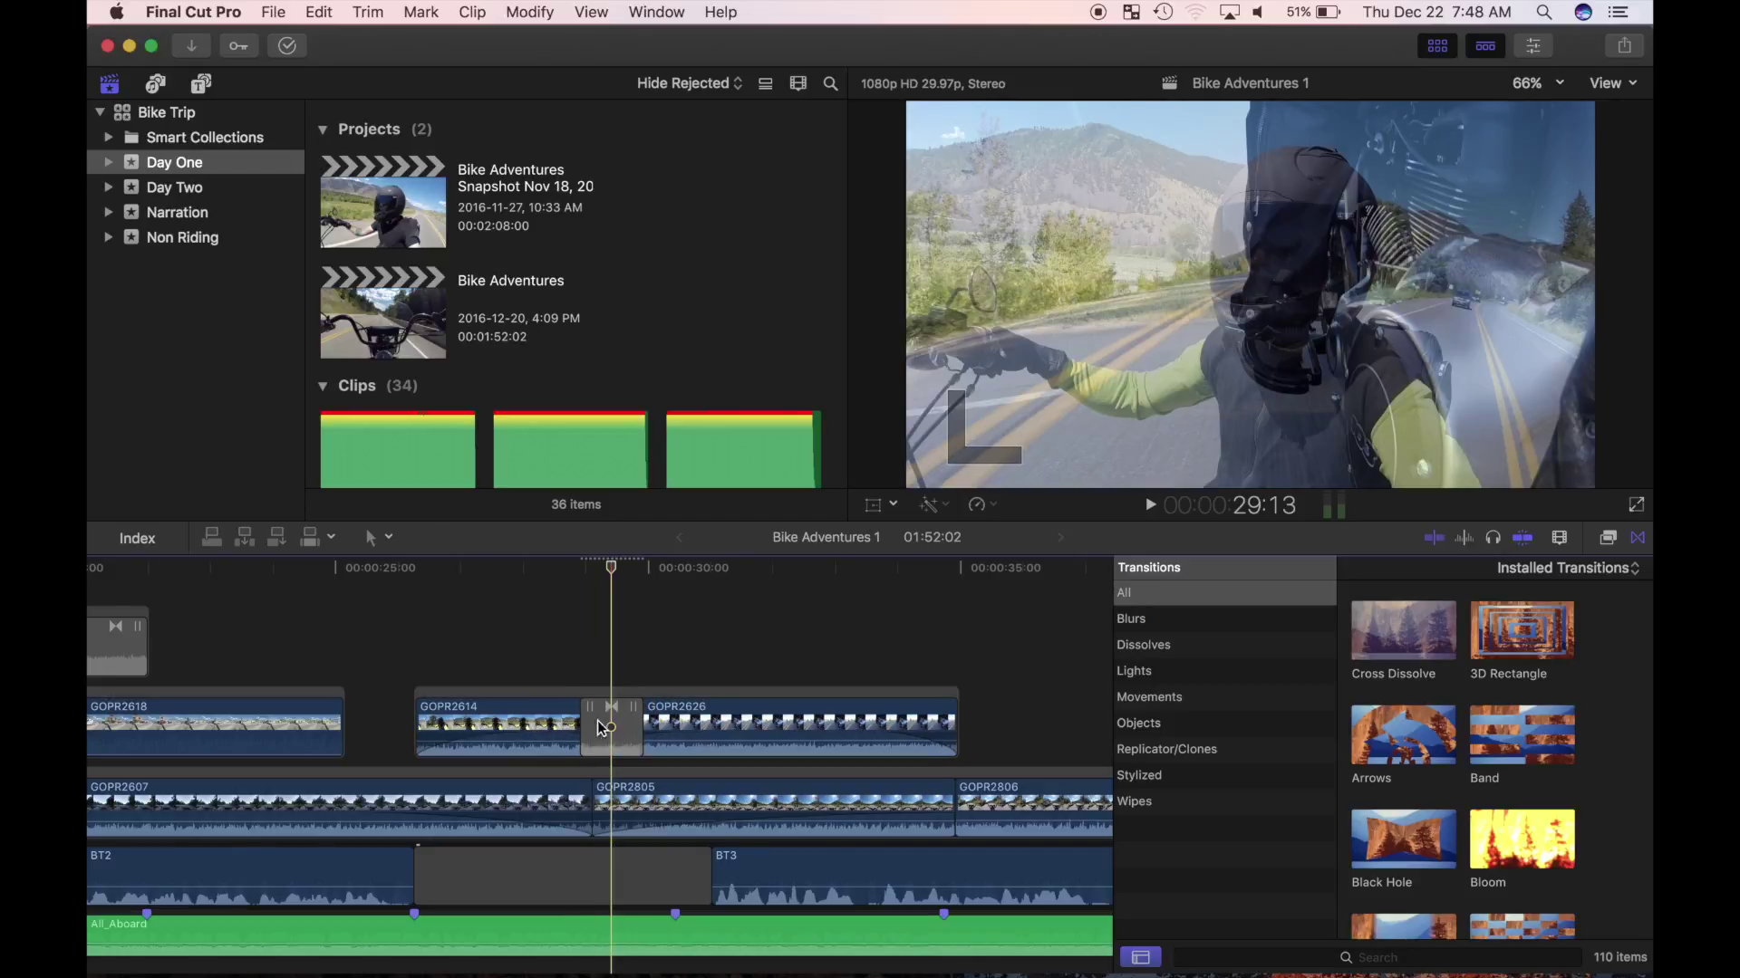
pyautogui.press('space')
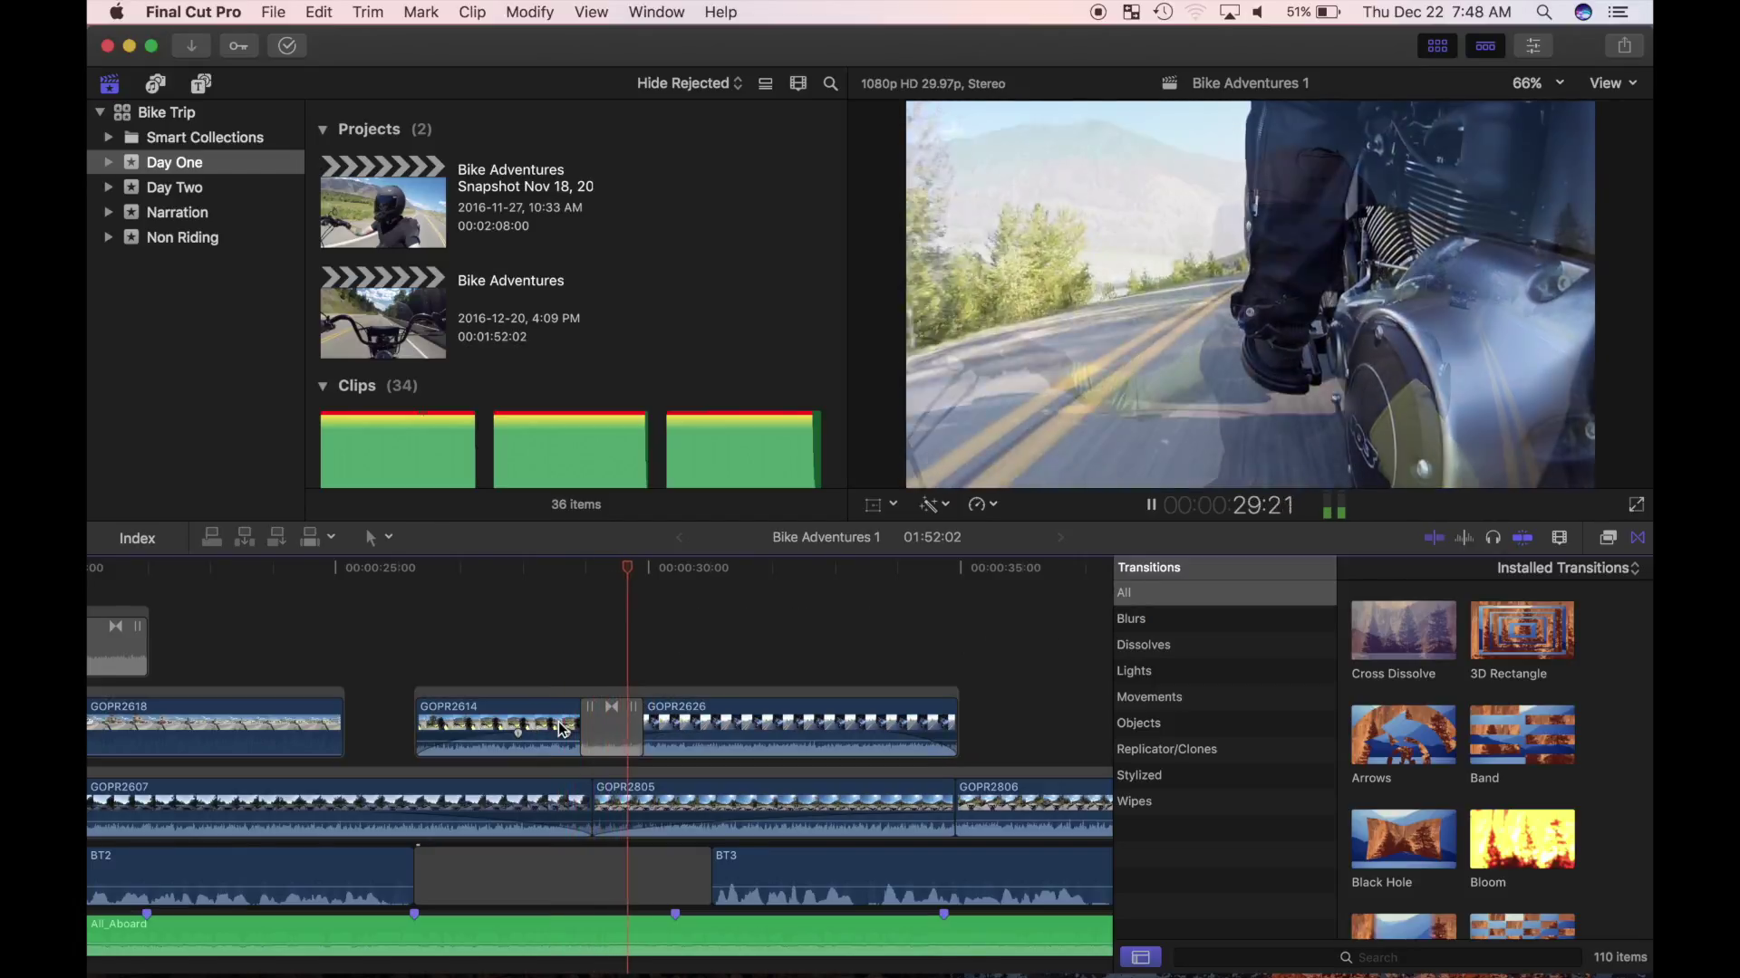
pyautogui.press('space')
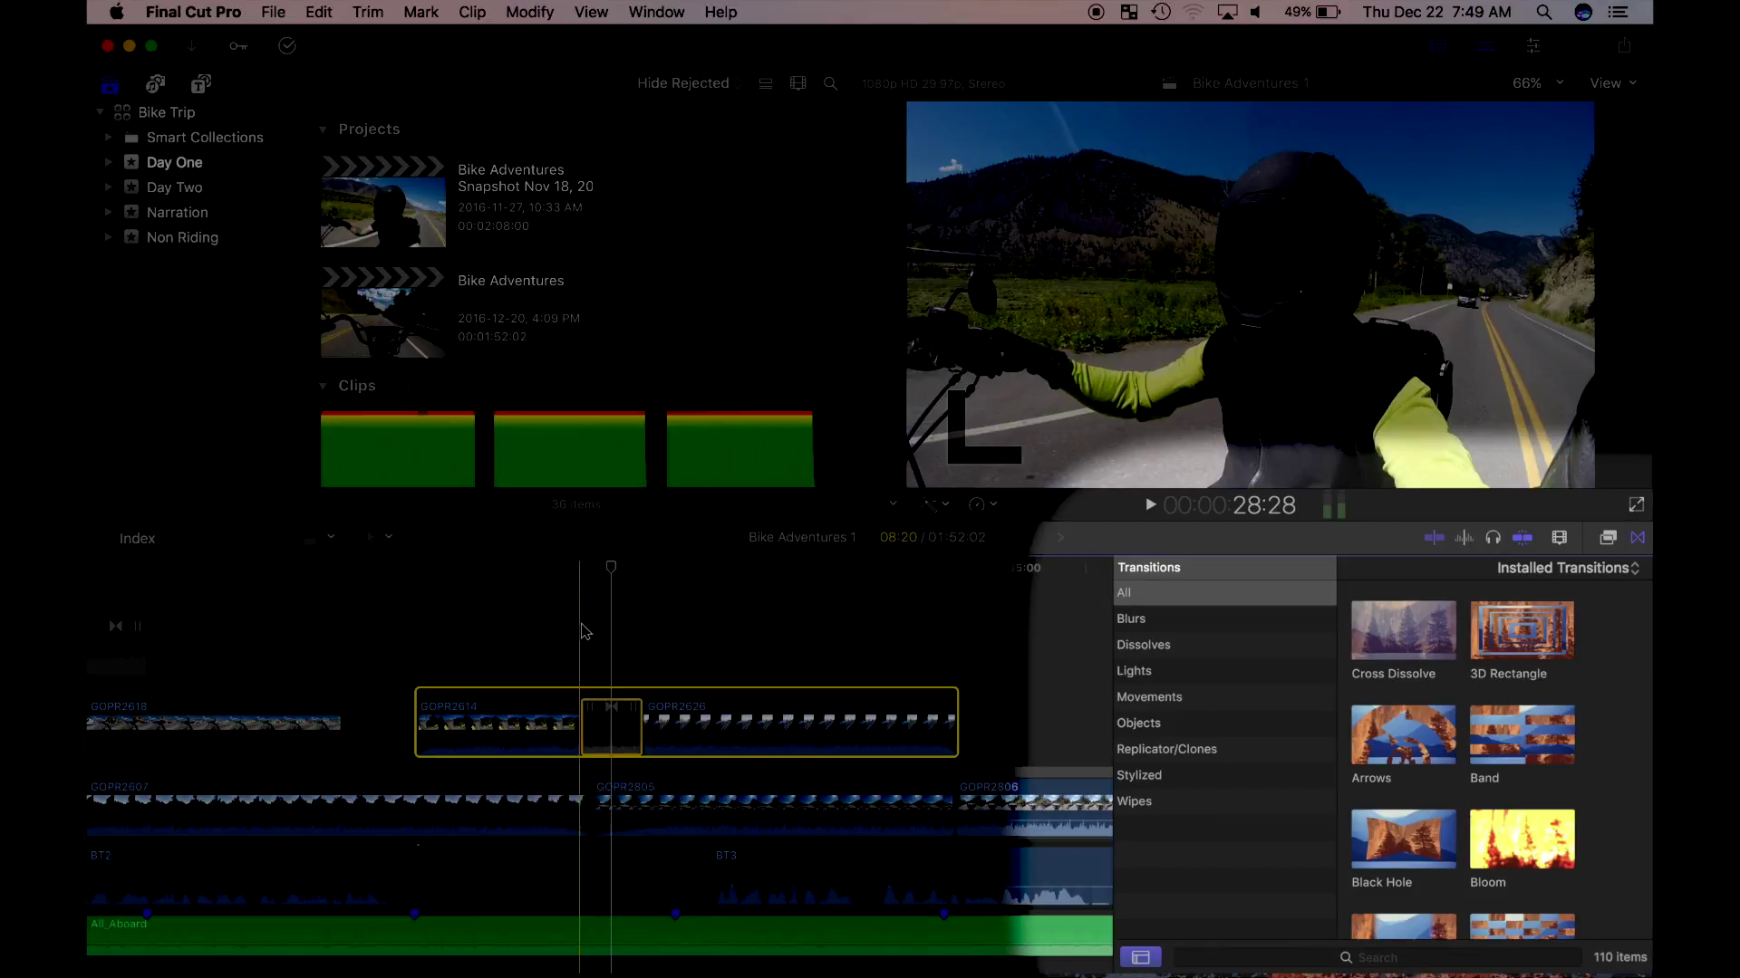
pyautogui.hotkey('shift', 'z')
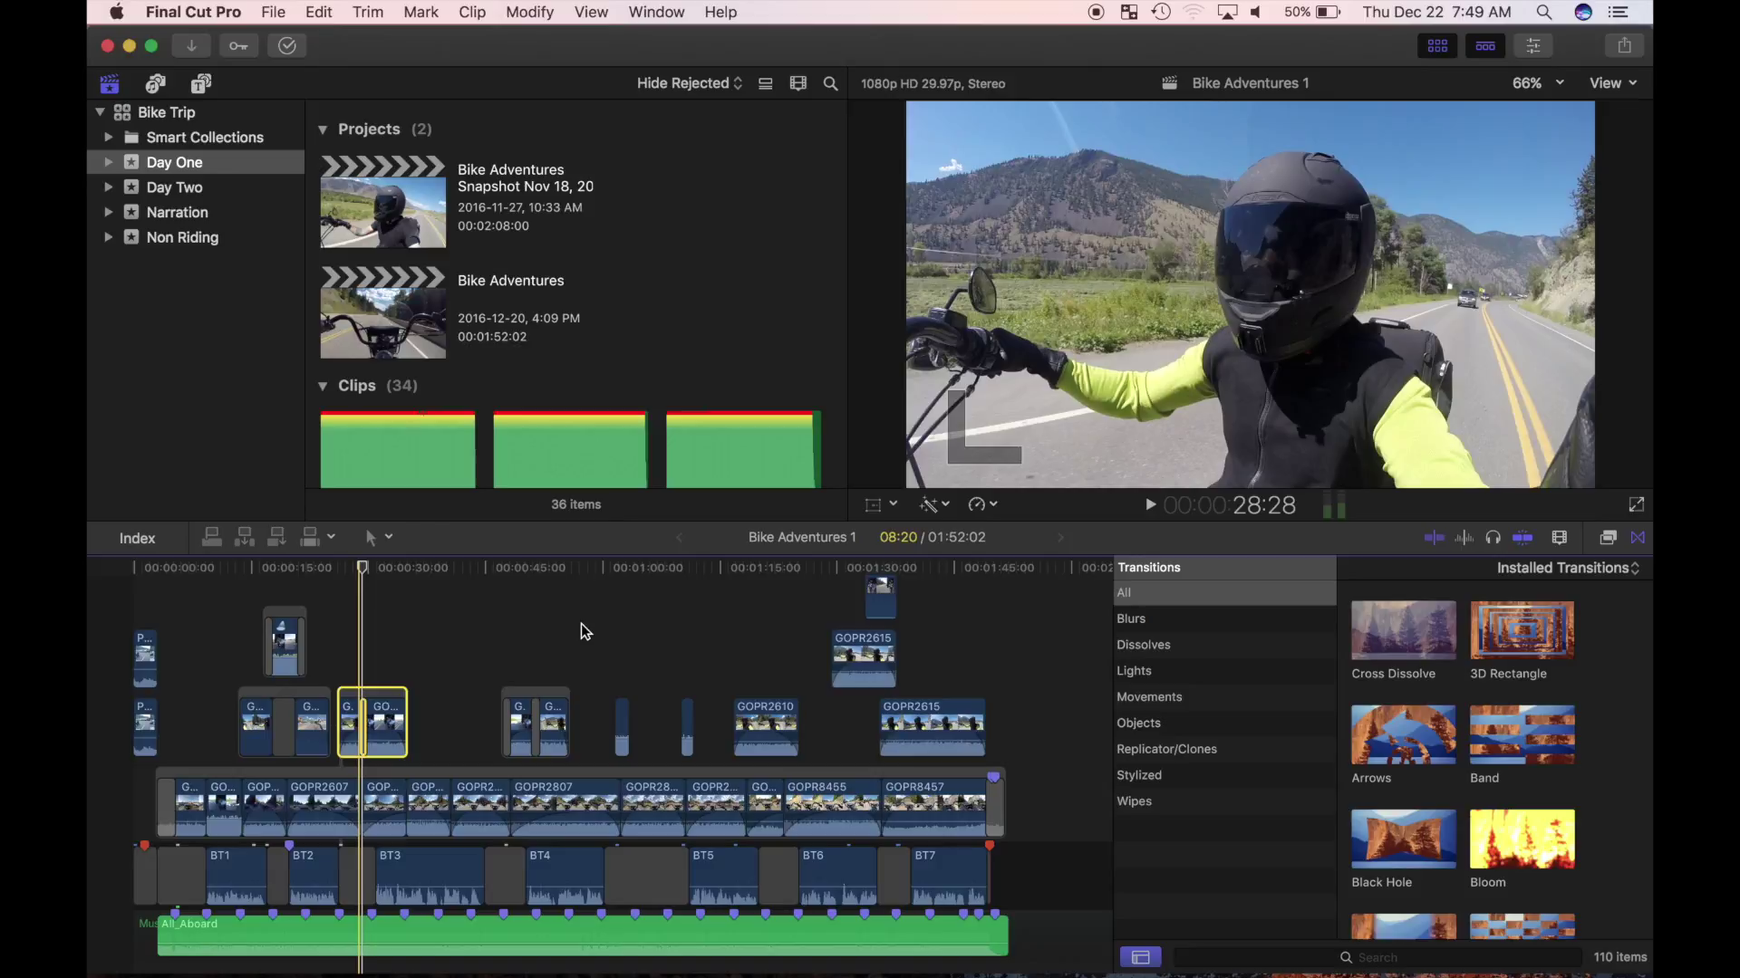
pyautogui.click(1356, 753)
pyautogui.press('space')
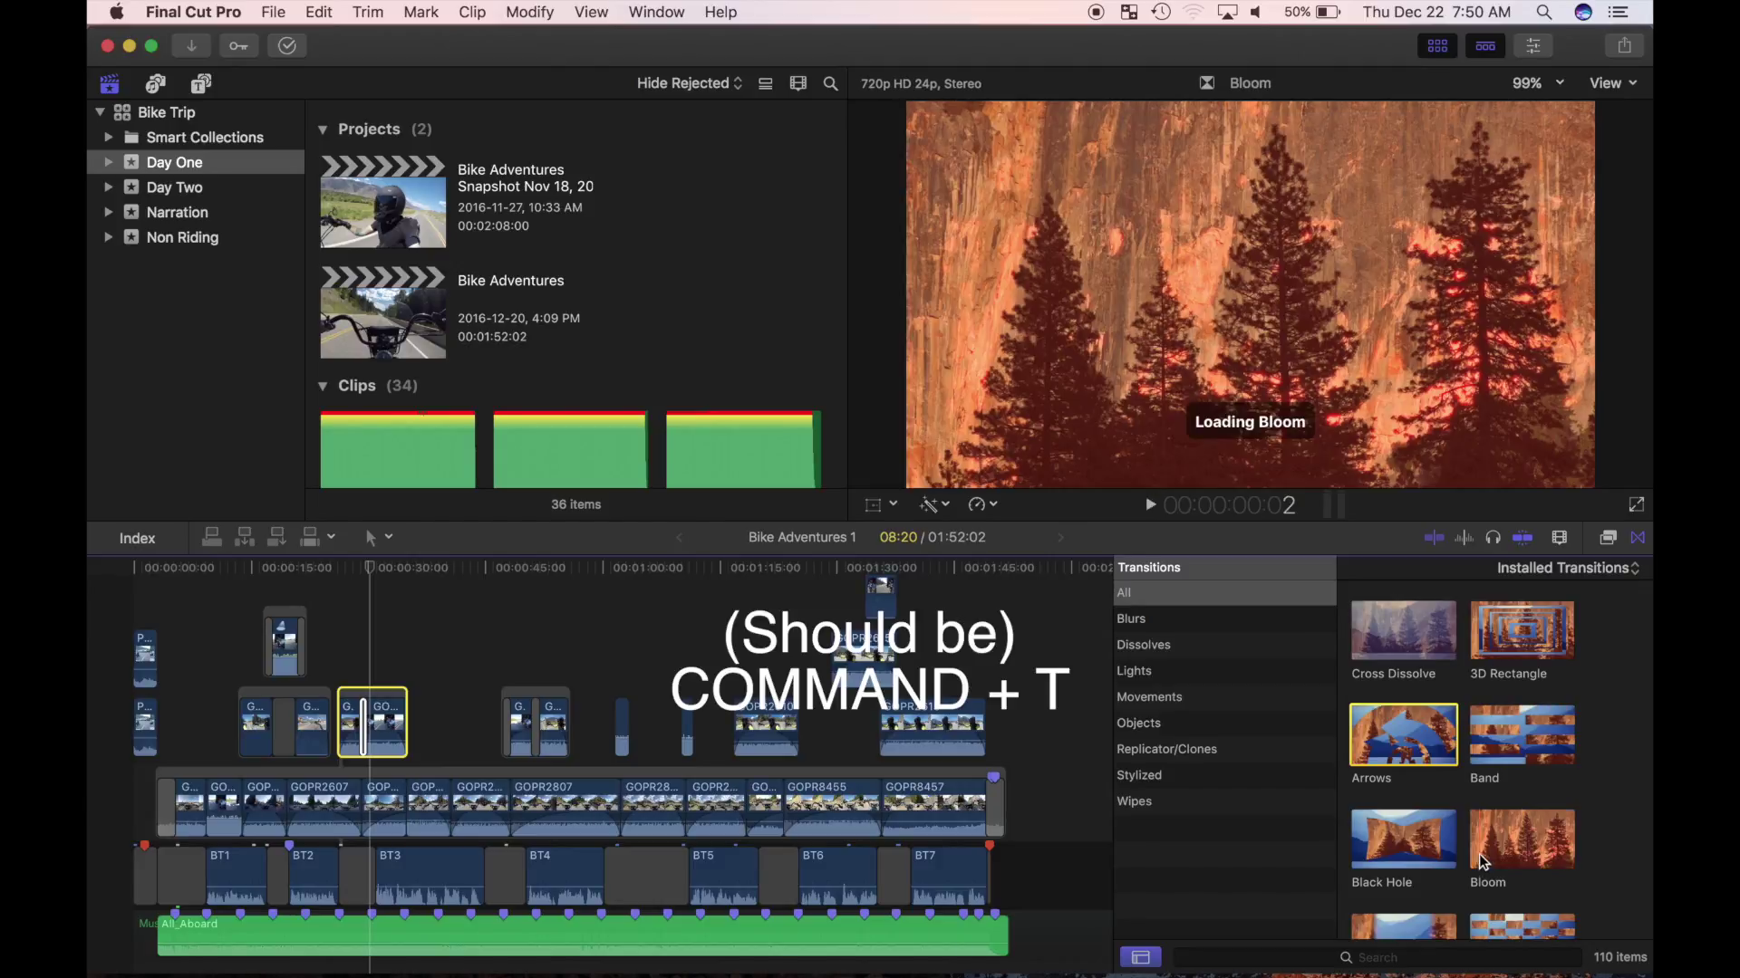
pyautogui.press('space')
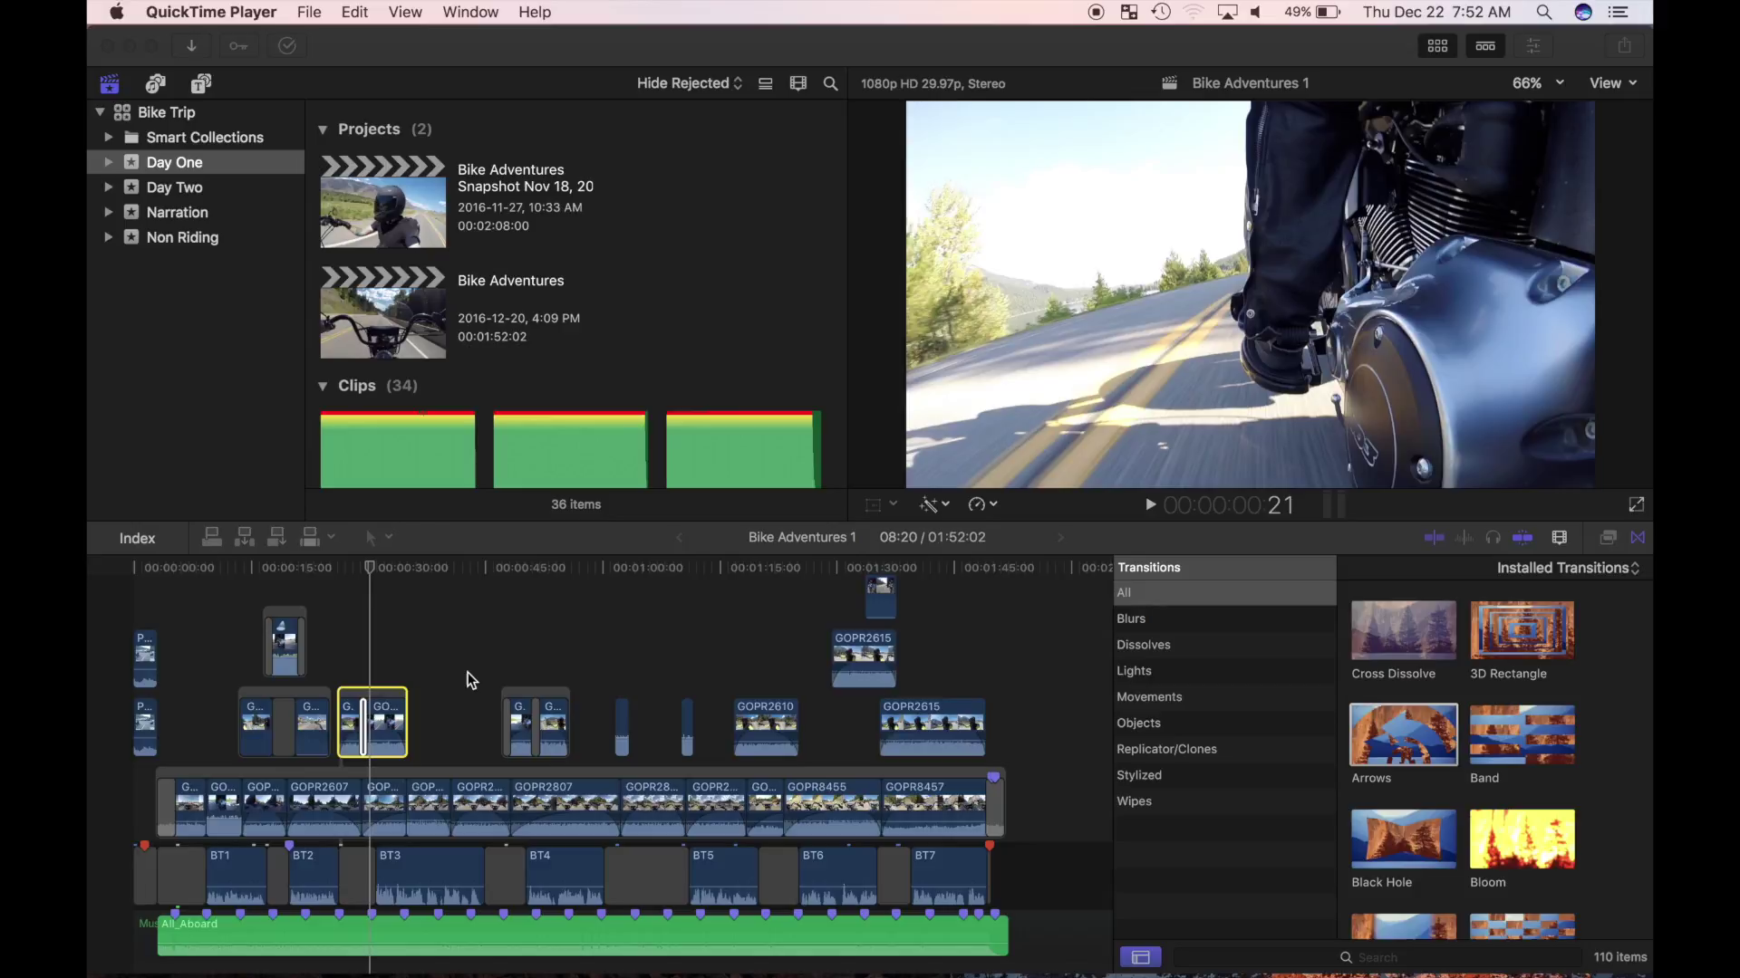
# Step: Search the transitions for 'SLIDE' and make Slide the default transition
pyautogui.click(1371, 956)
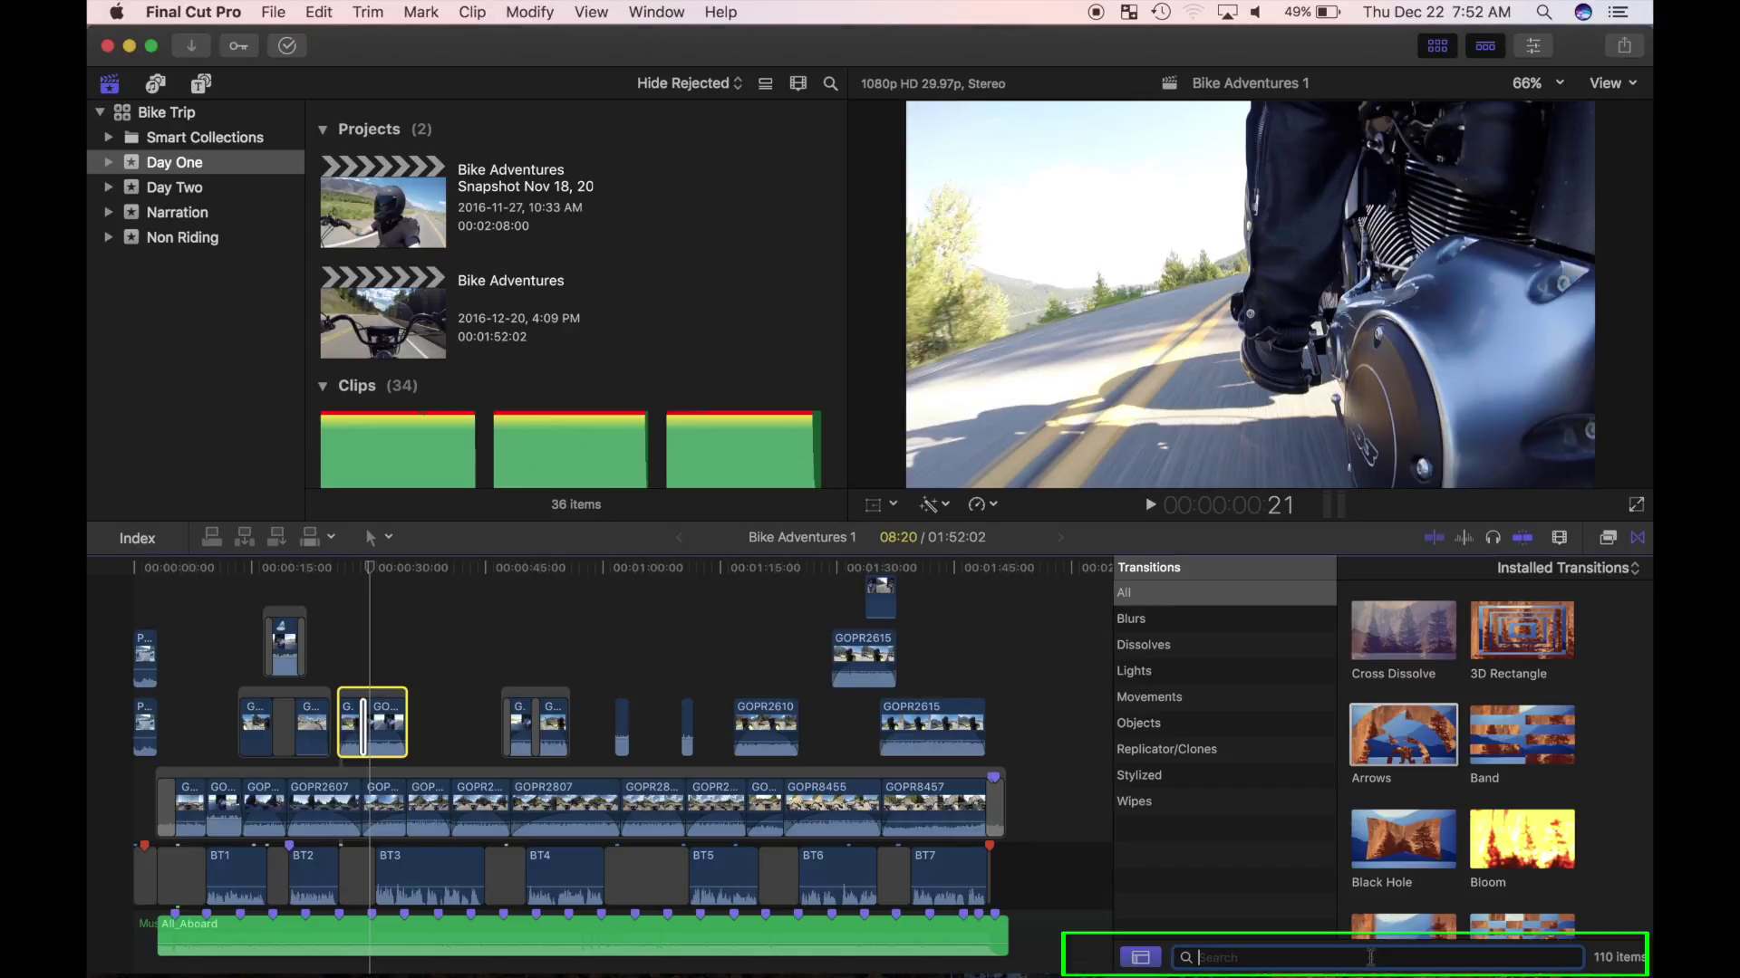
pyautogui.write('SLIDE')
pyautogui.rightClick(1416, 641)
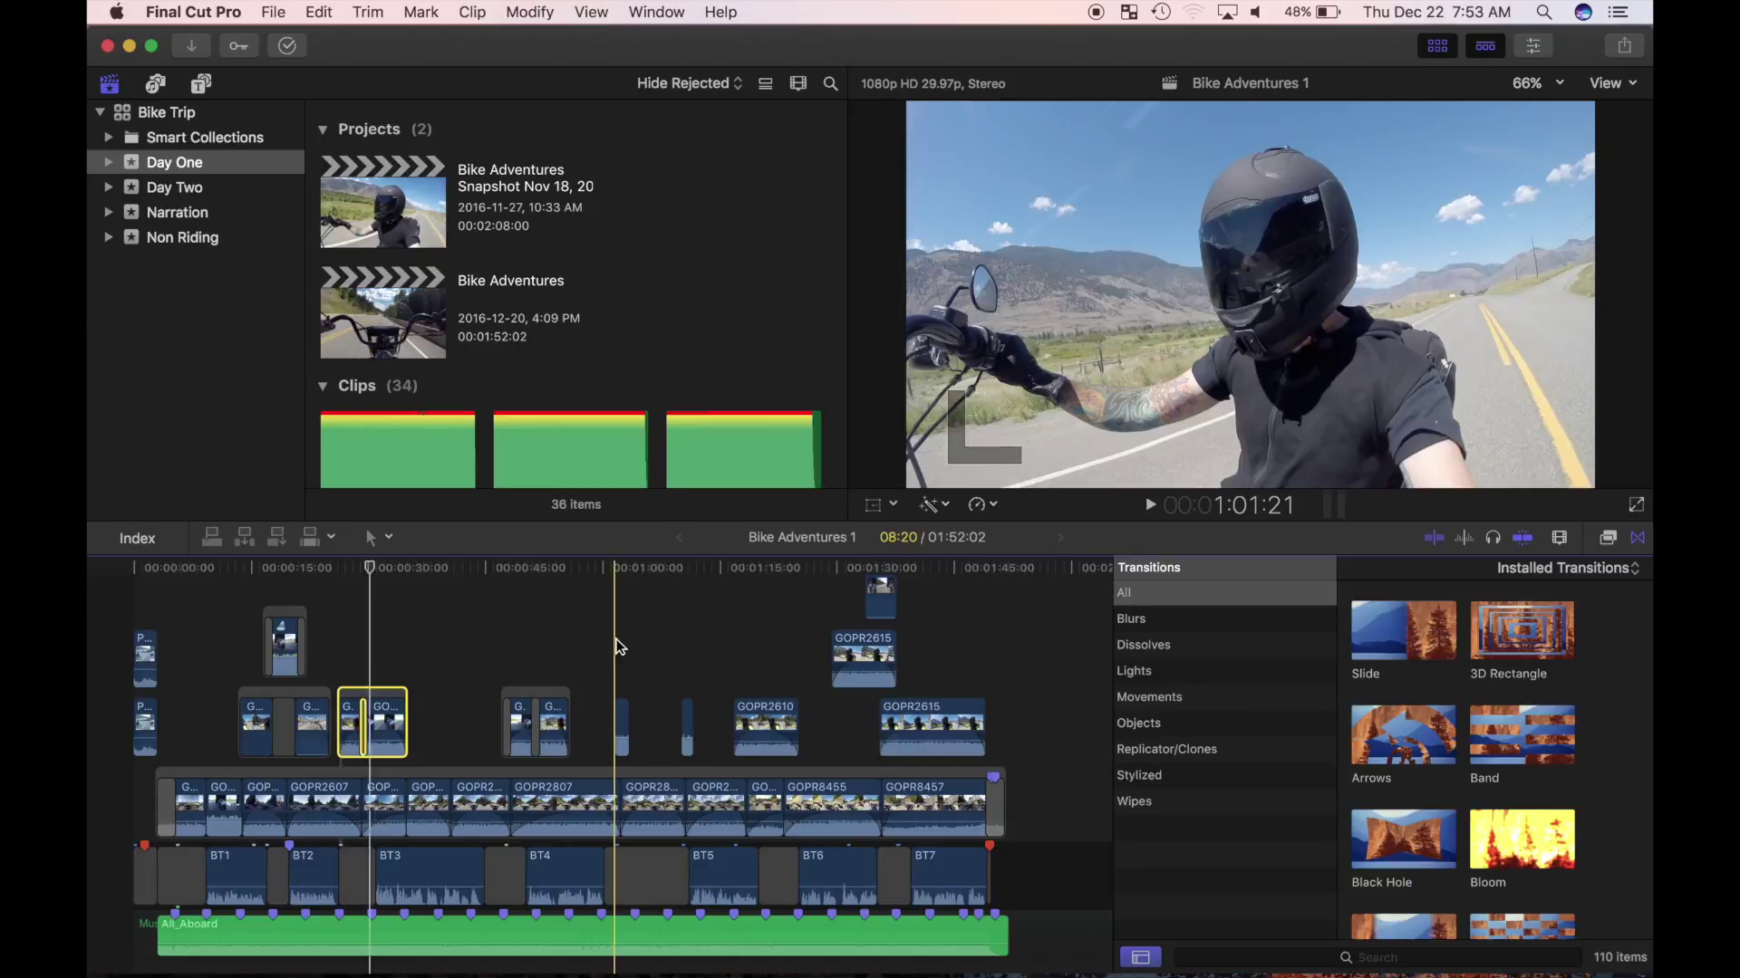
# Step: Apply the default Slide transition to the end edge of connected clip GOPR2616
pyautogui.press('super+equal')
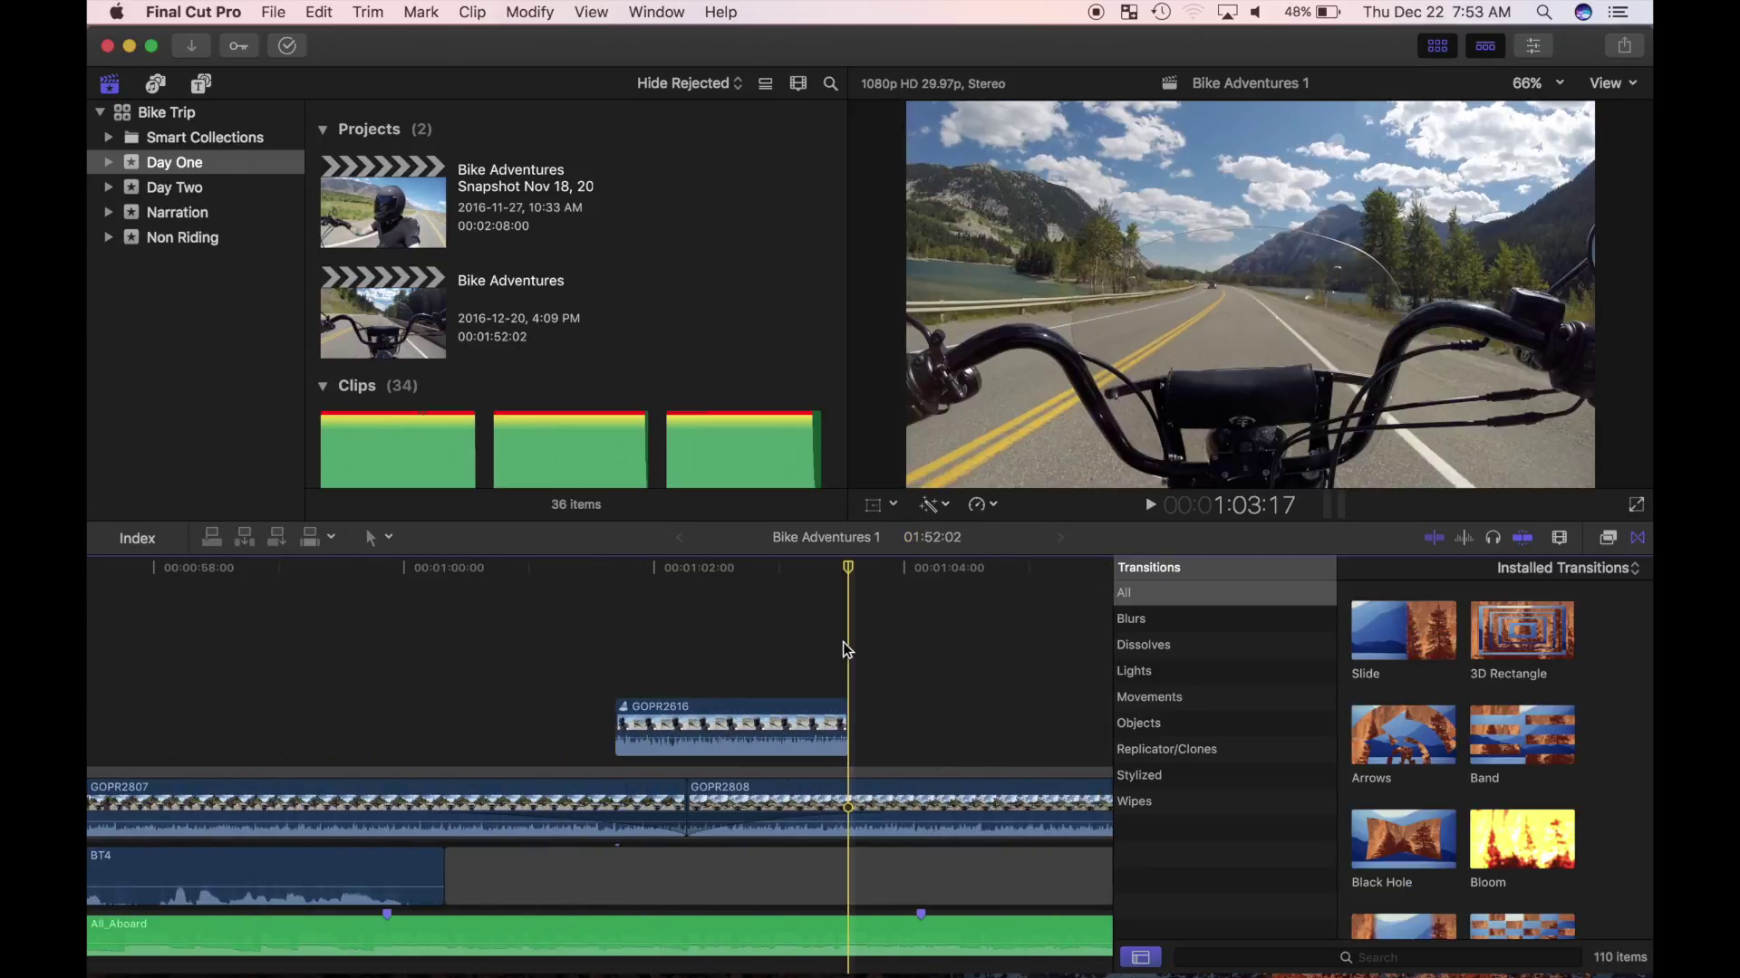
pyautogui.click(840, 741)
pyautogui.press('super+t')
# Step: Play back the new Slide transition twice from just before it
pyautogui.click(699, 694)
pyautogui.press('space')
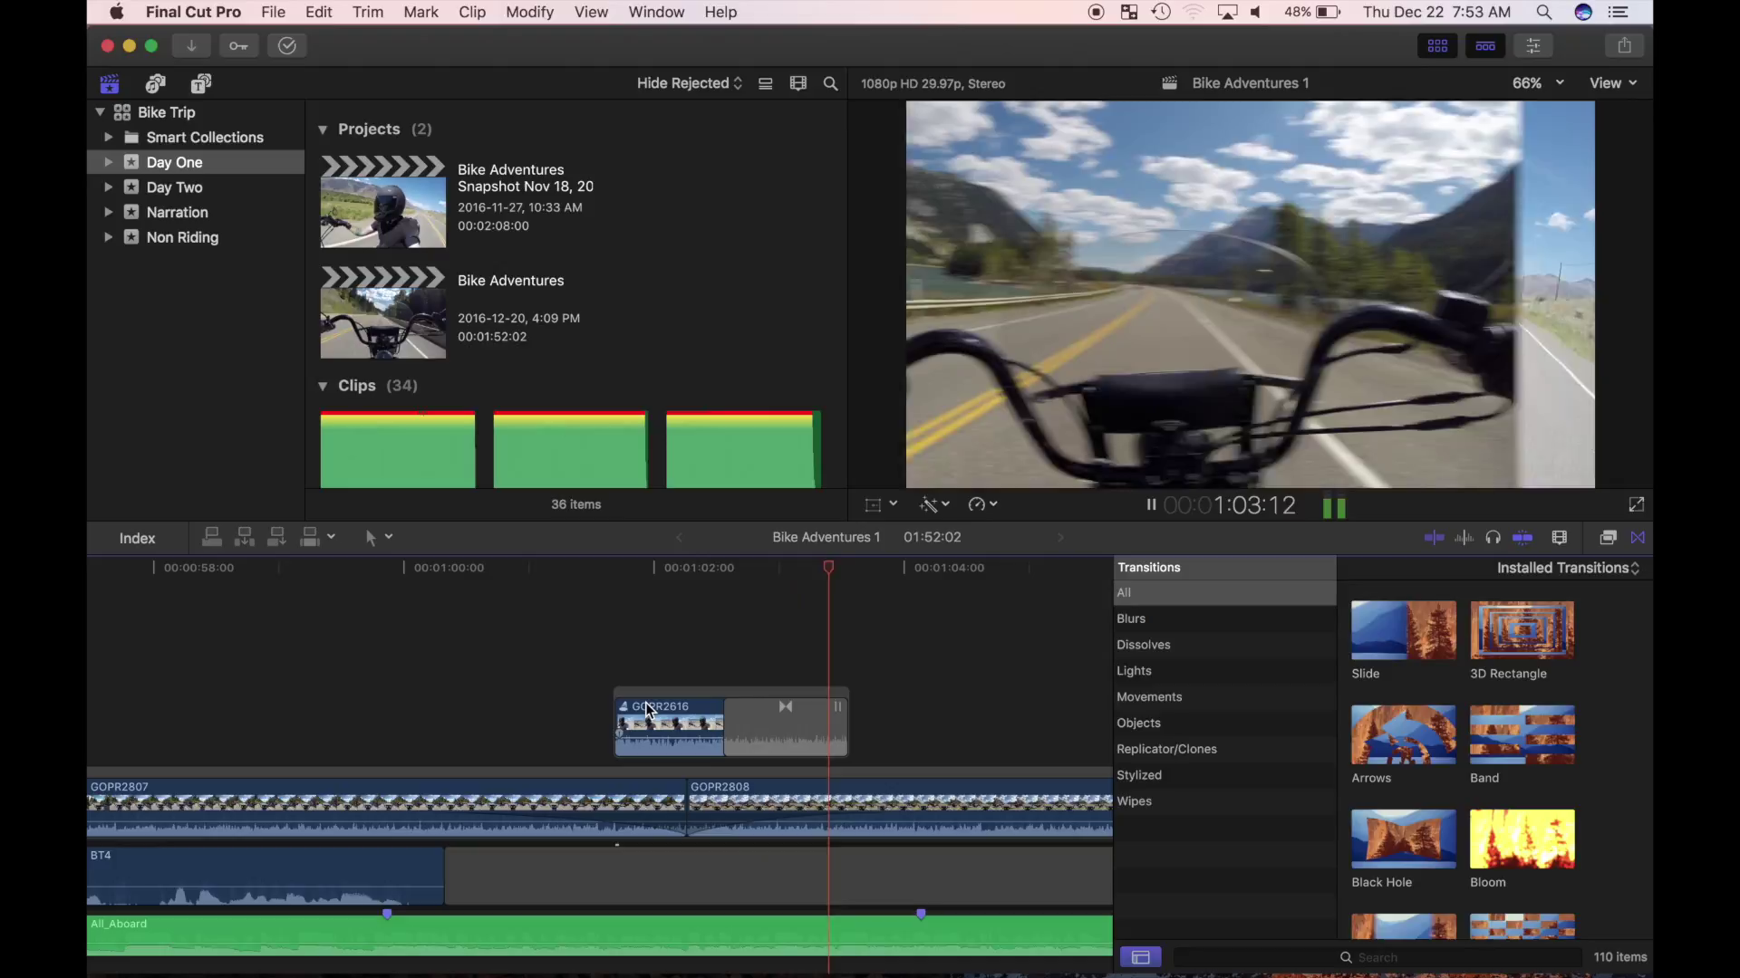
pyautogui.press('space')
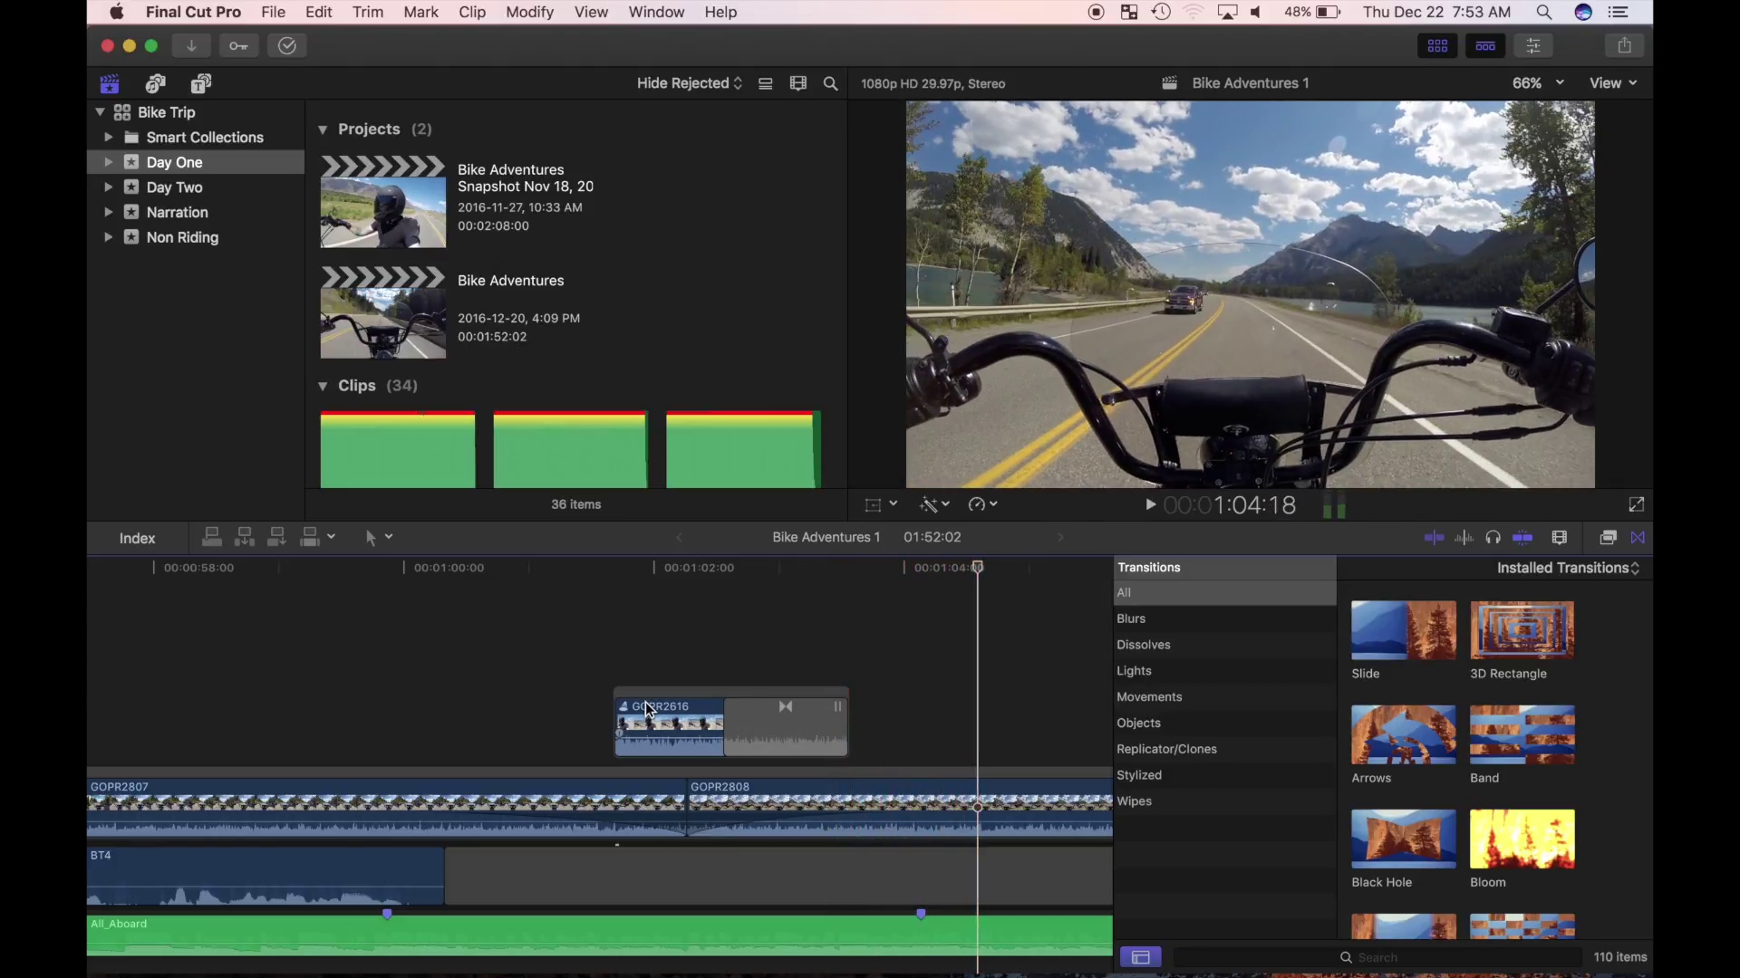
pyautogui.click(650, 662)
pyautogui.press('space')
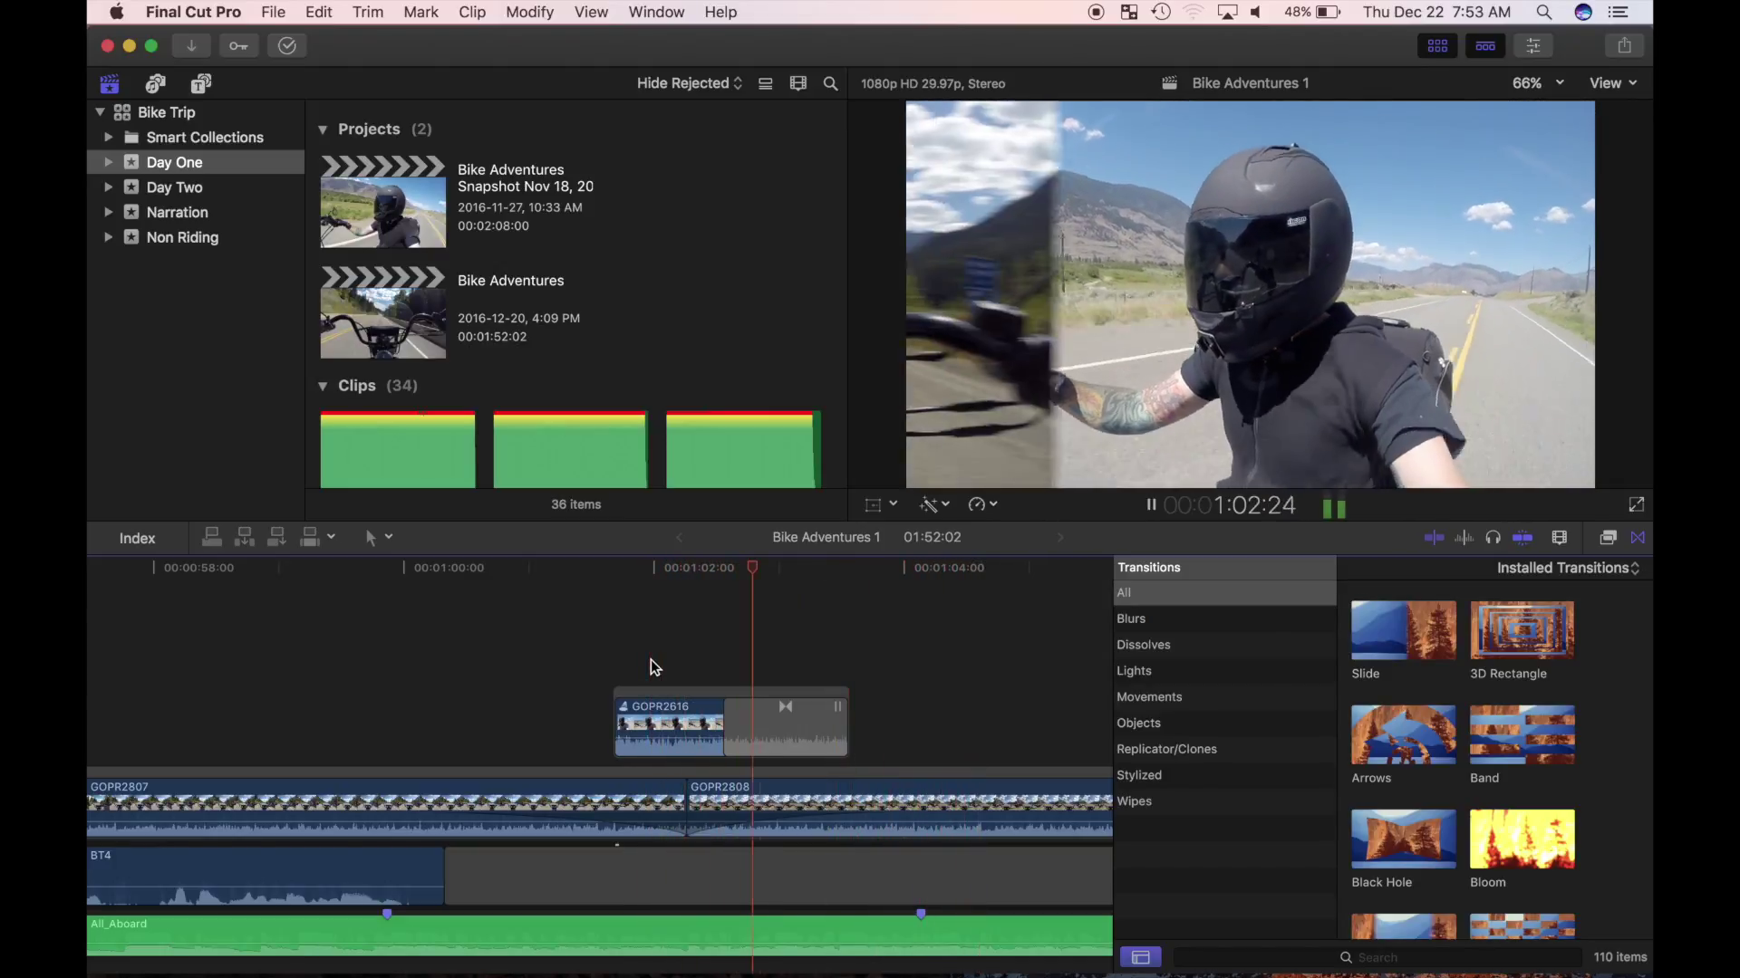
pyautogui.press('space')
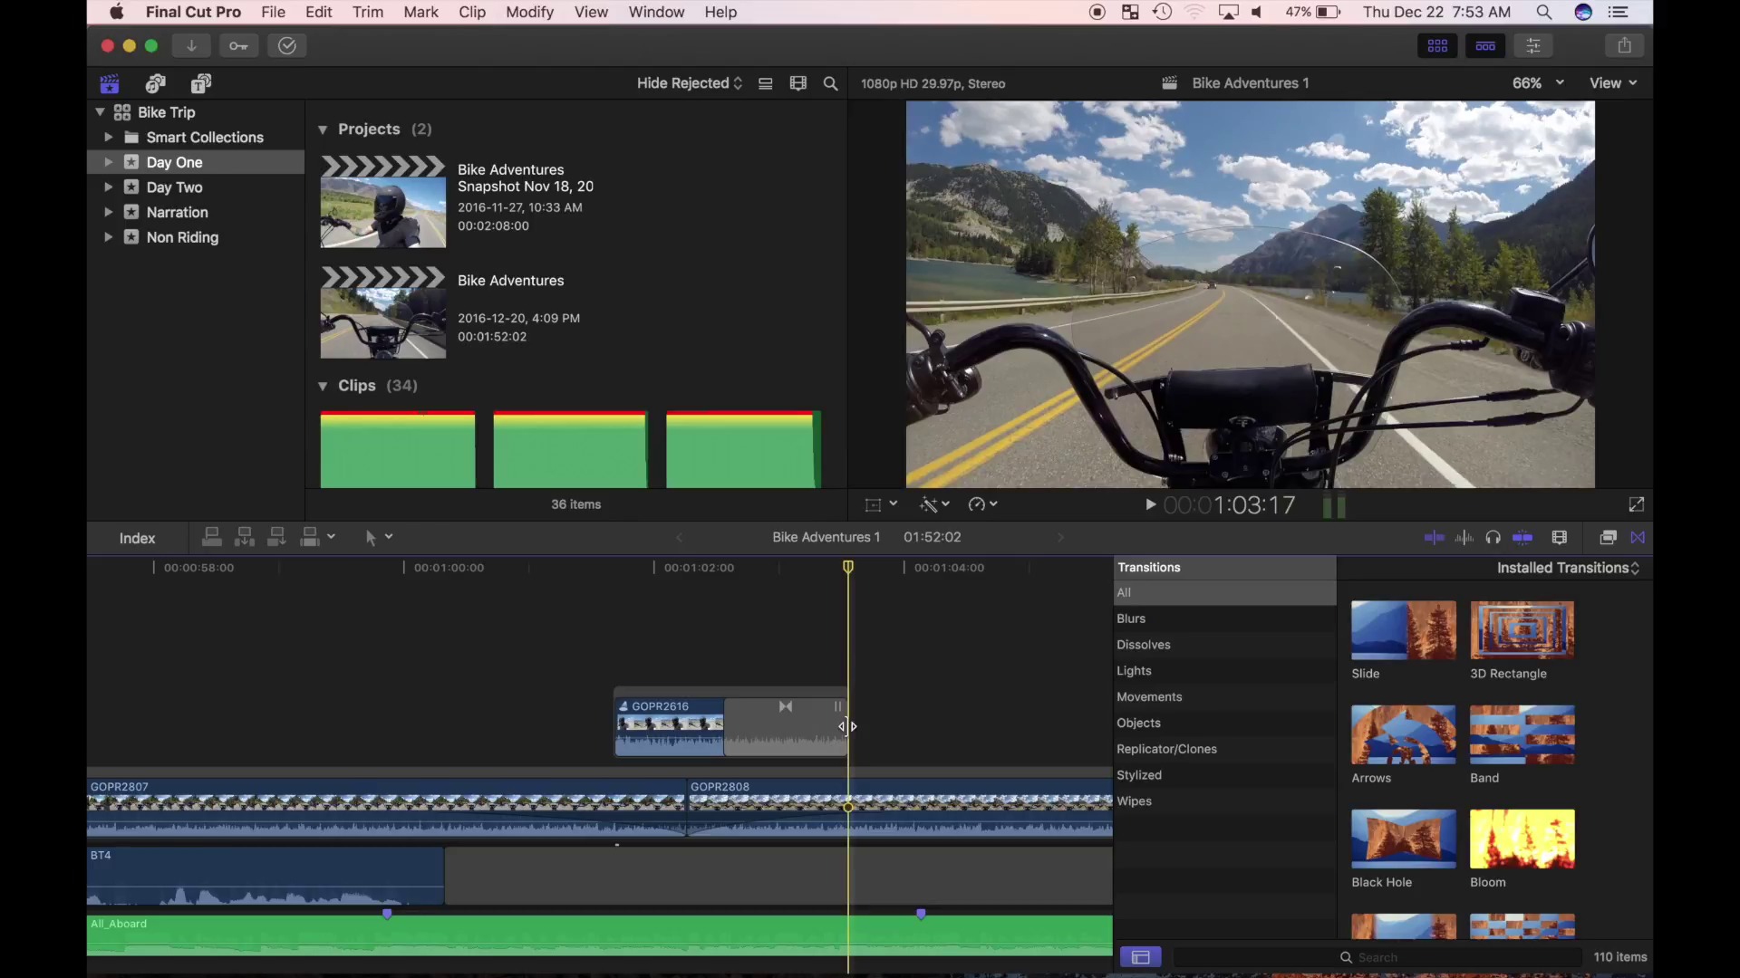
# Step: Trim the connected clip GOPR2616 so it ends at the playhead
pyautogui.moveTo(838, 728)
pyautogui.mouseDown()
pyautogui.moveTo(784, 731)
pyautogui.moveTo(826, 730)
pyautogui.mouseUp()
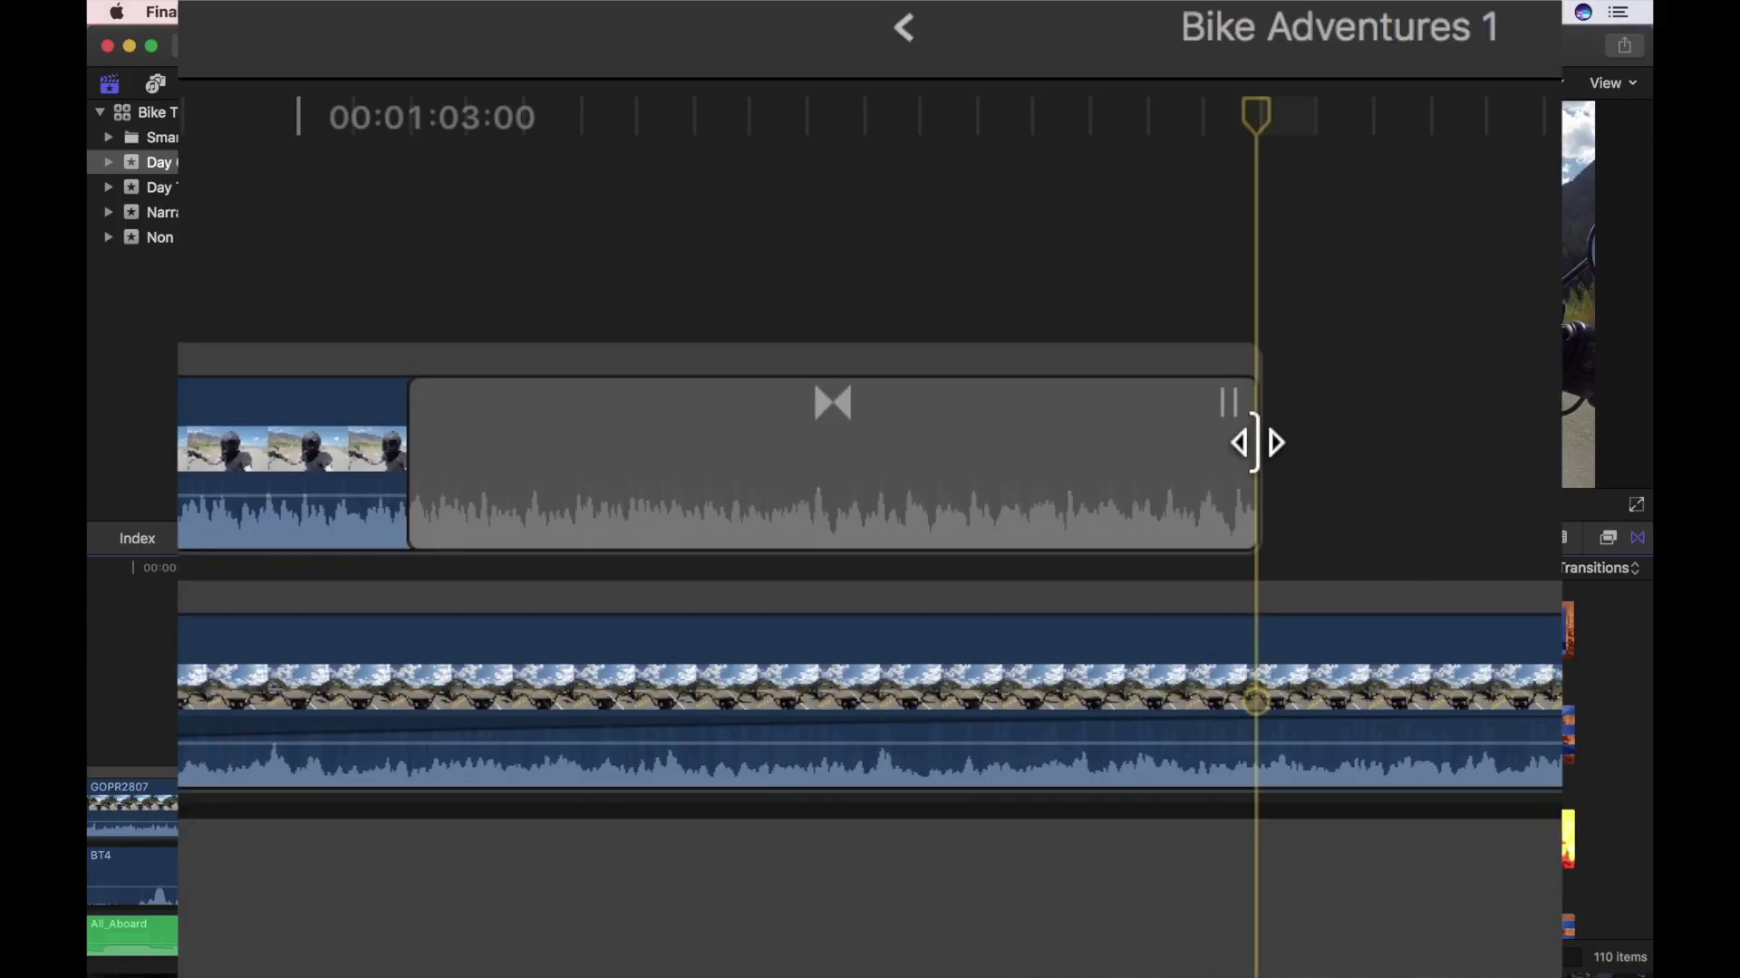
pyautogui.moveTo(829, 729); pyautogui.dragTo(892, 721)
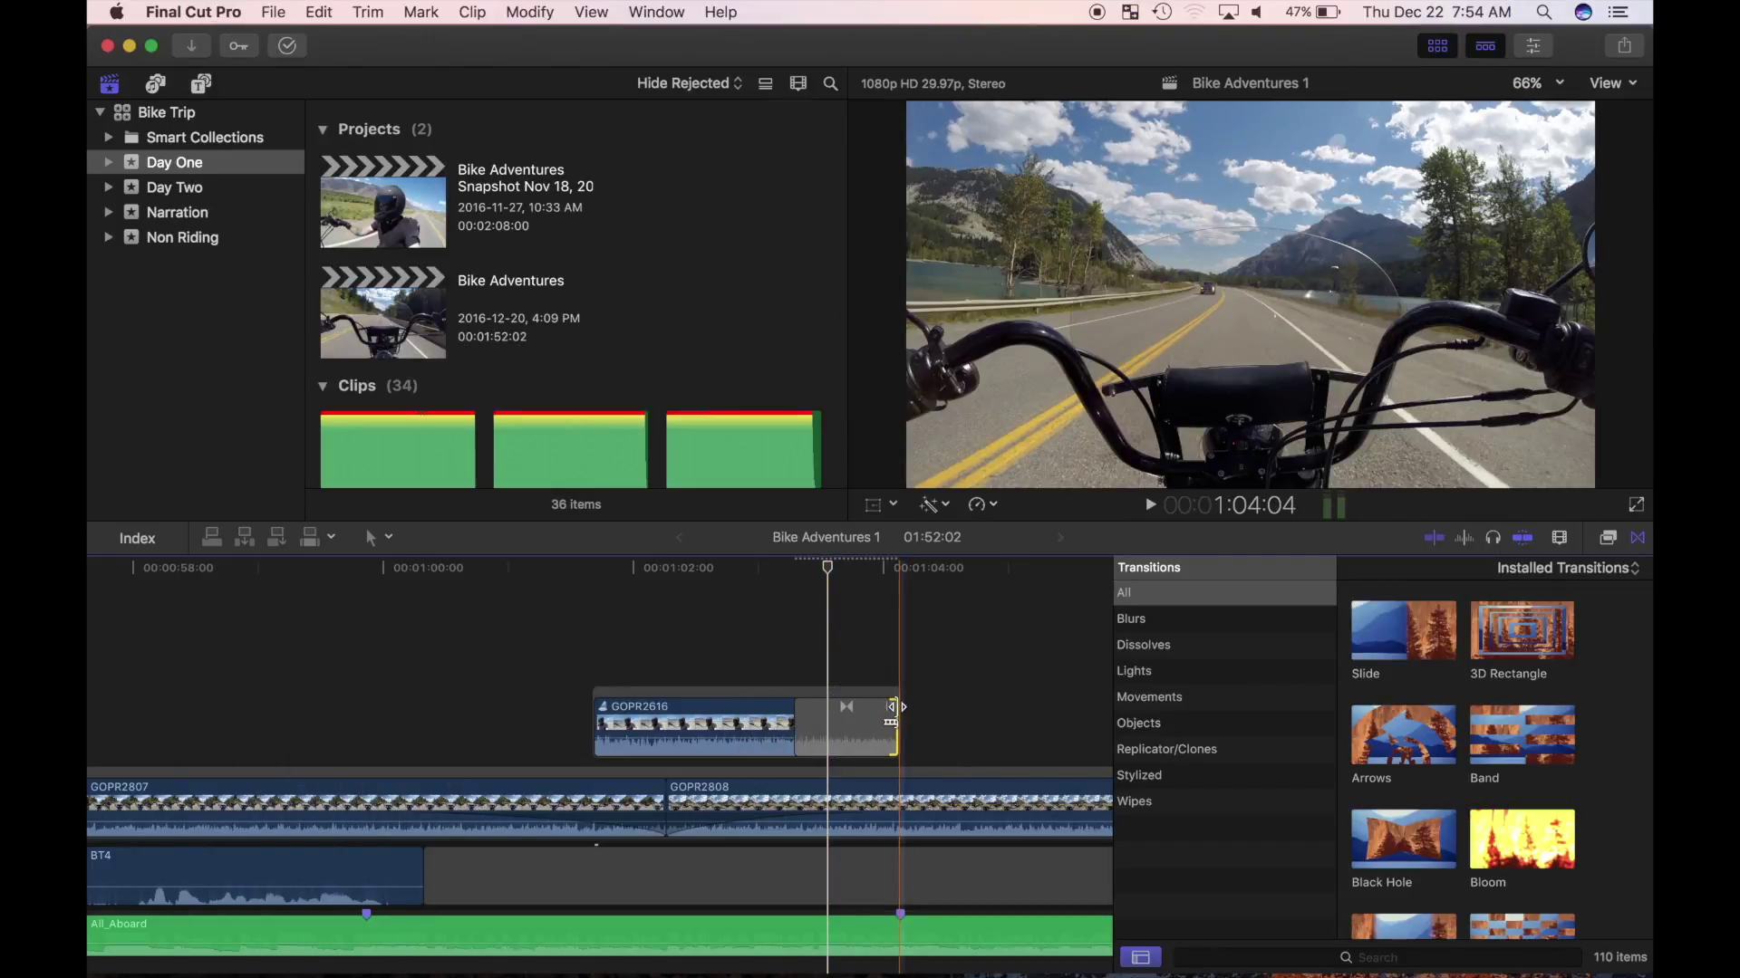
pyautogui.press('super+z')
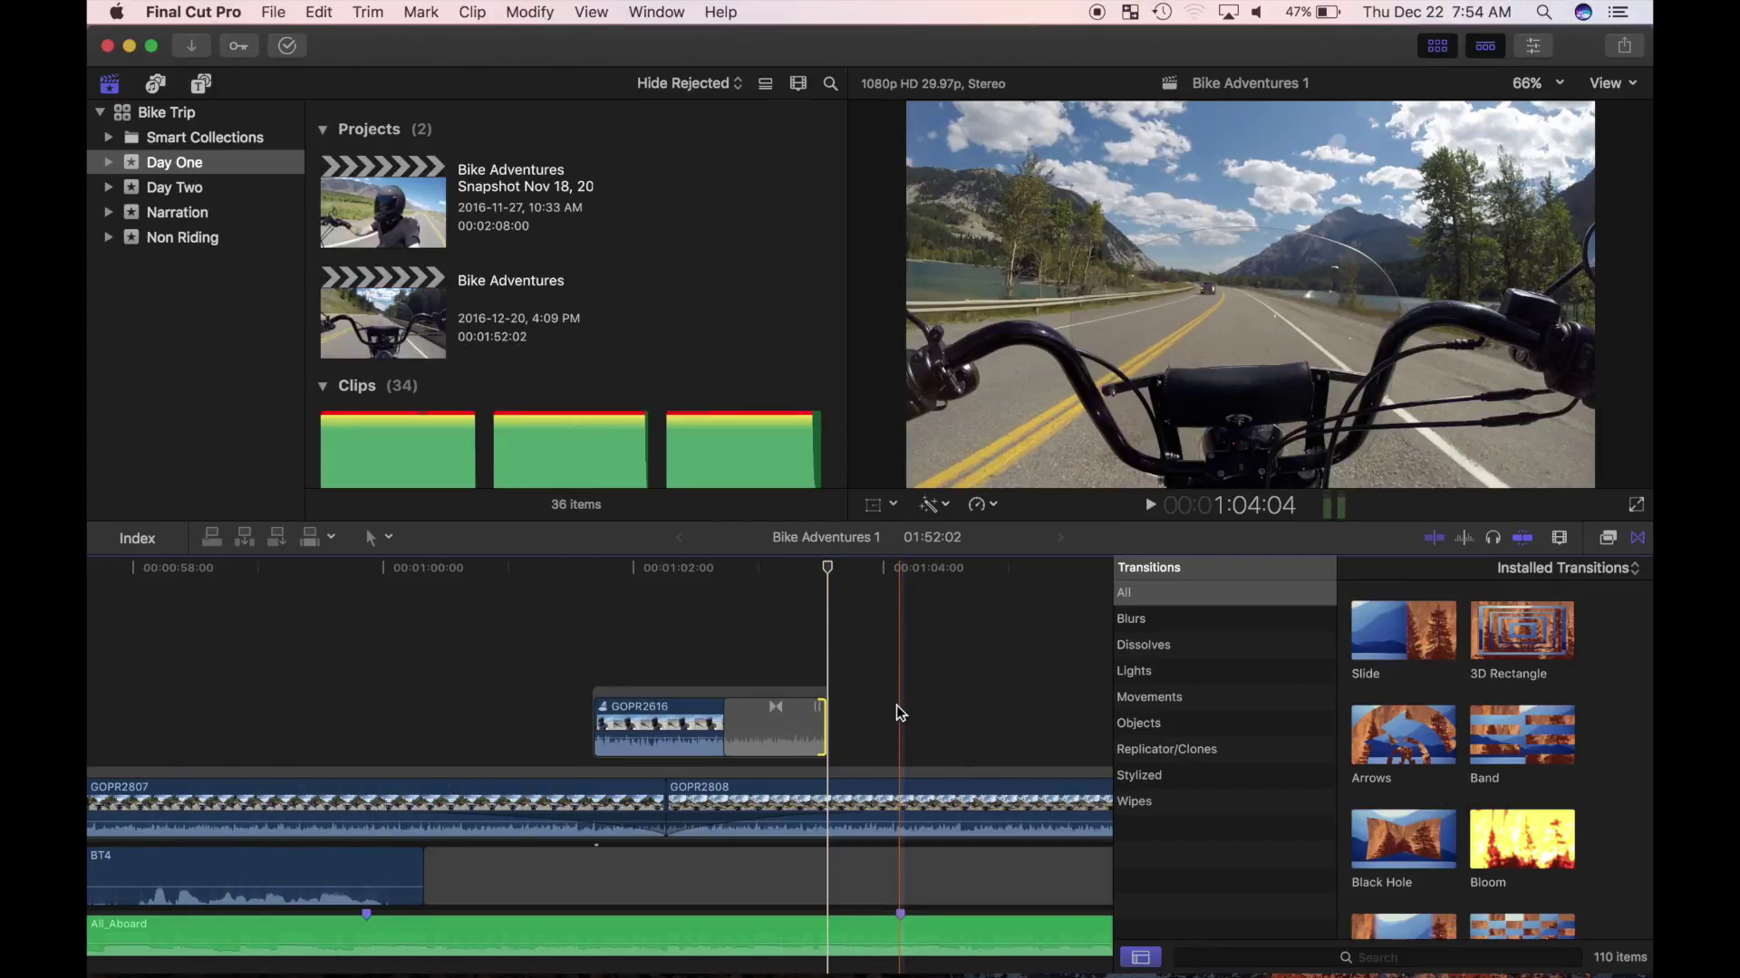
# Step: Shorten GOPR2616's Slide transition from 25 to 15 frames (00:15)
pyautogui.click(776, 725)
pyautogui.hotkey('ctrl', 'd')
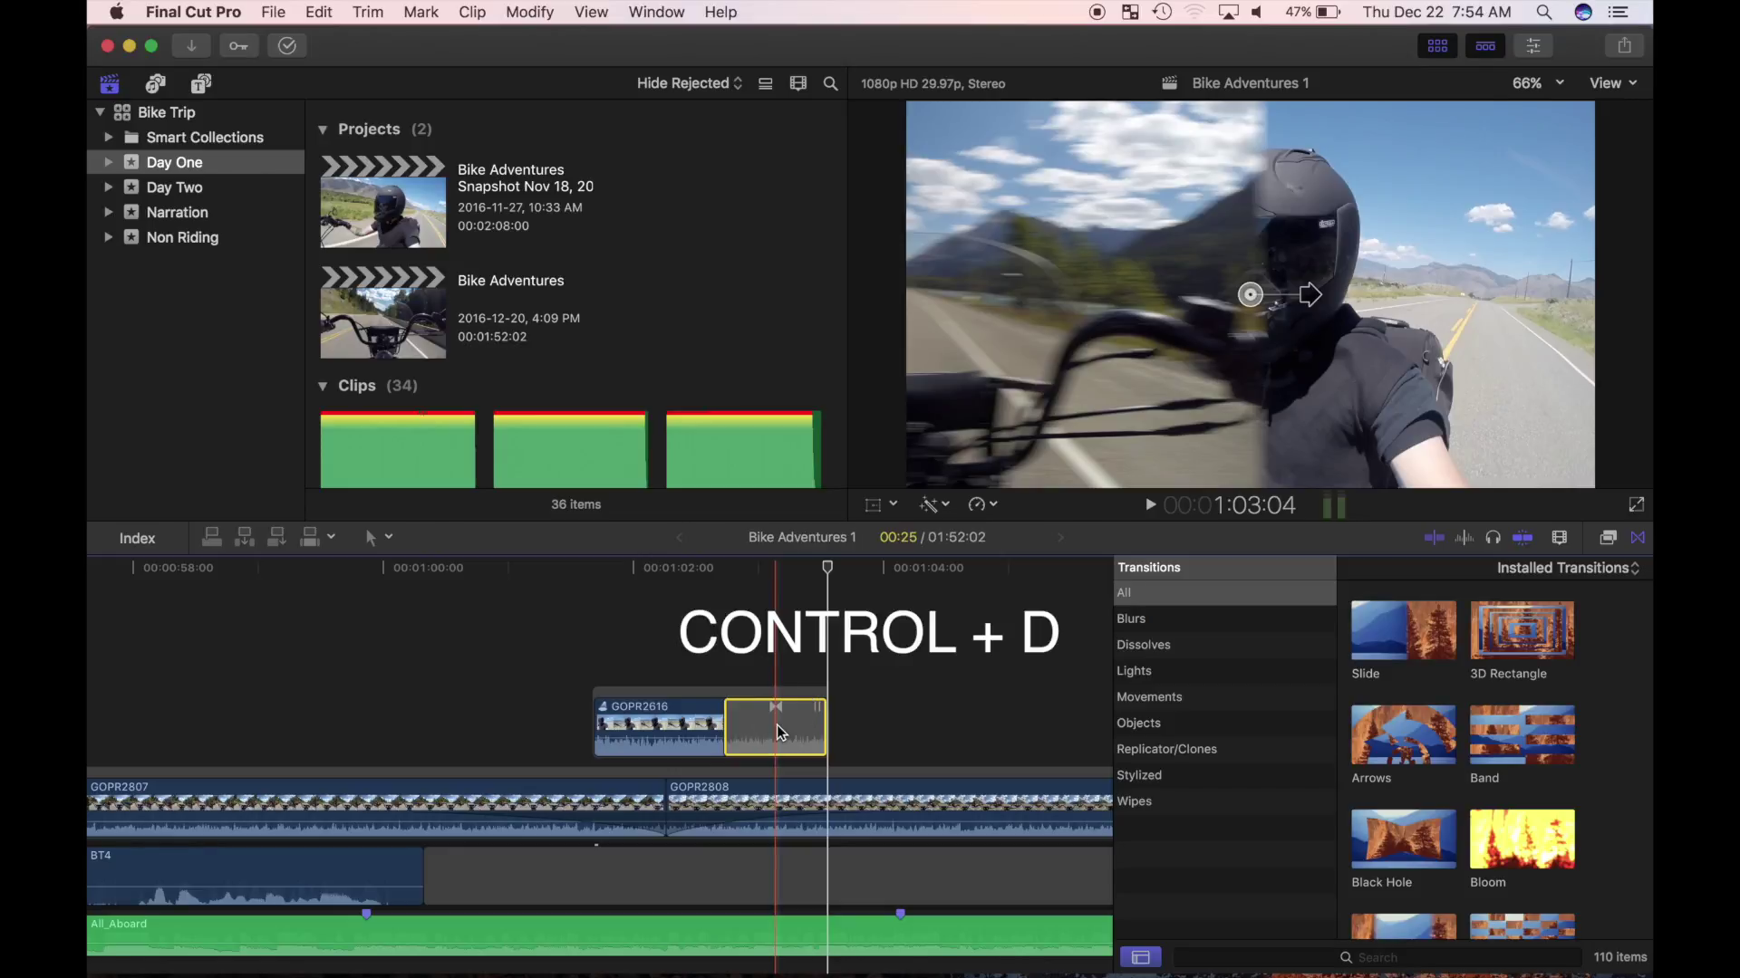
pyautogui.hotkey('ctrl', 'd')
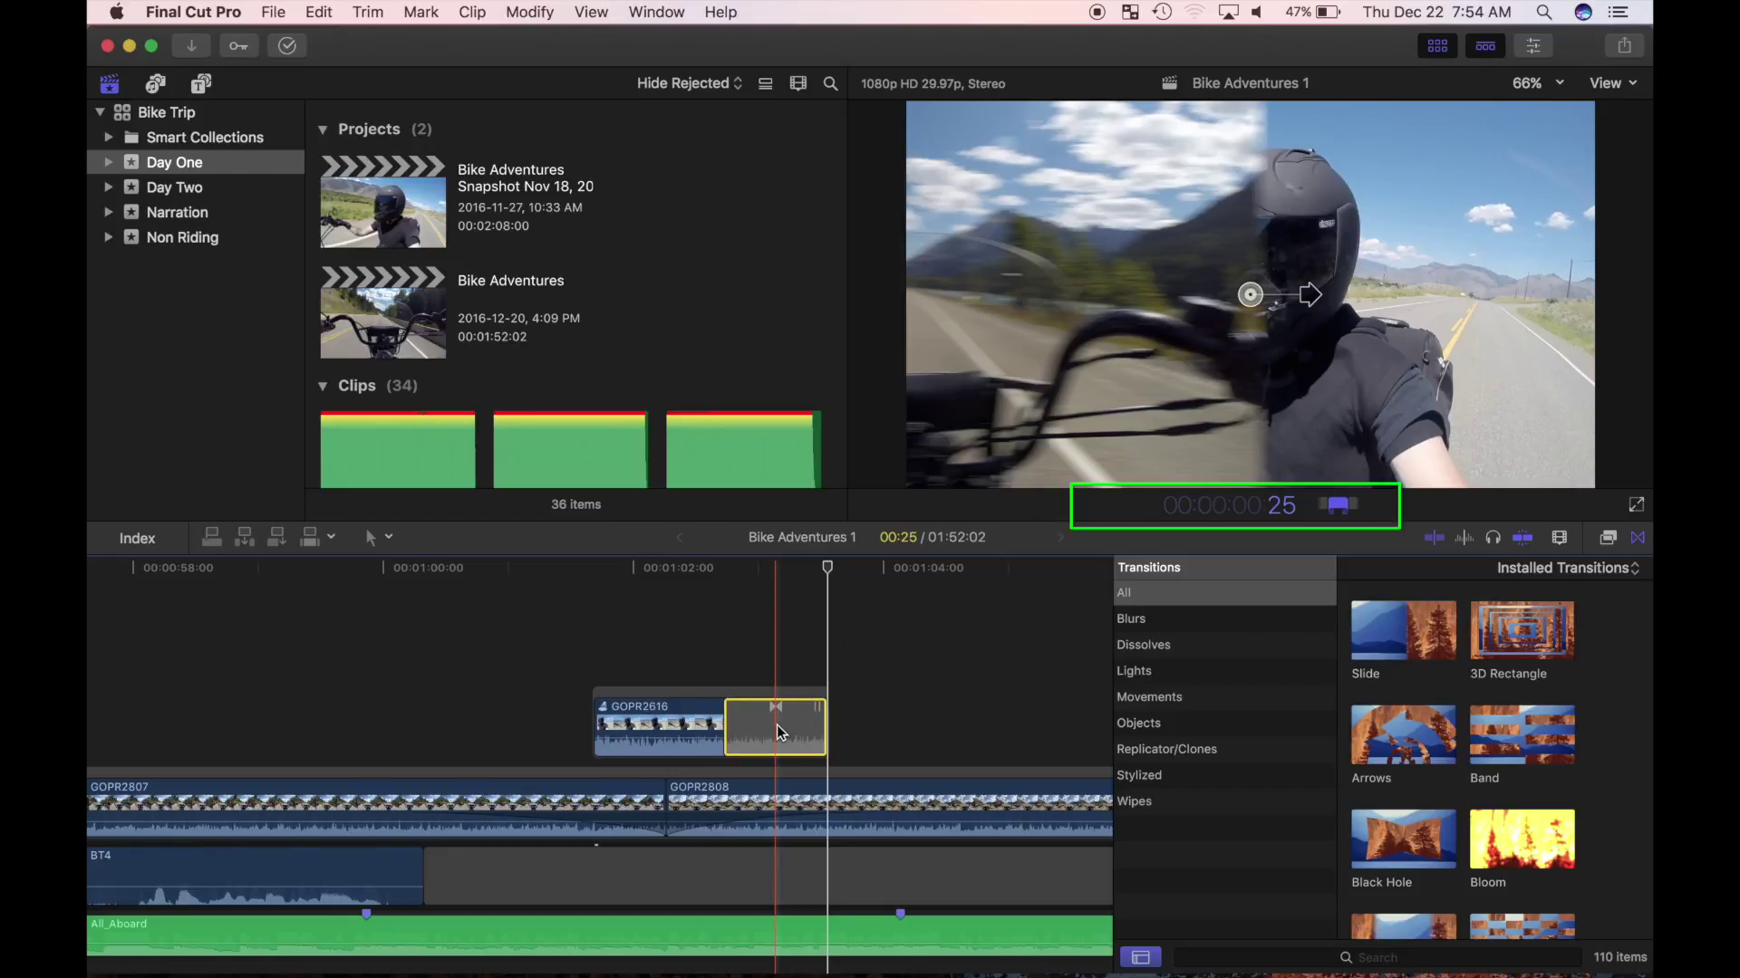
pyautogui.write('15')
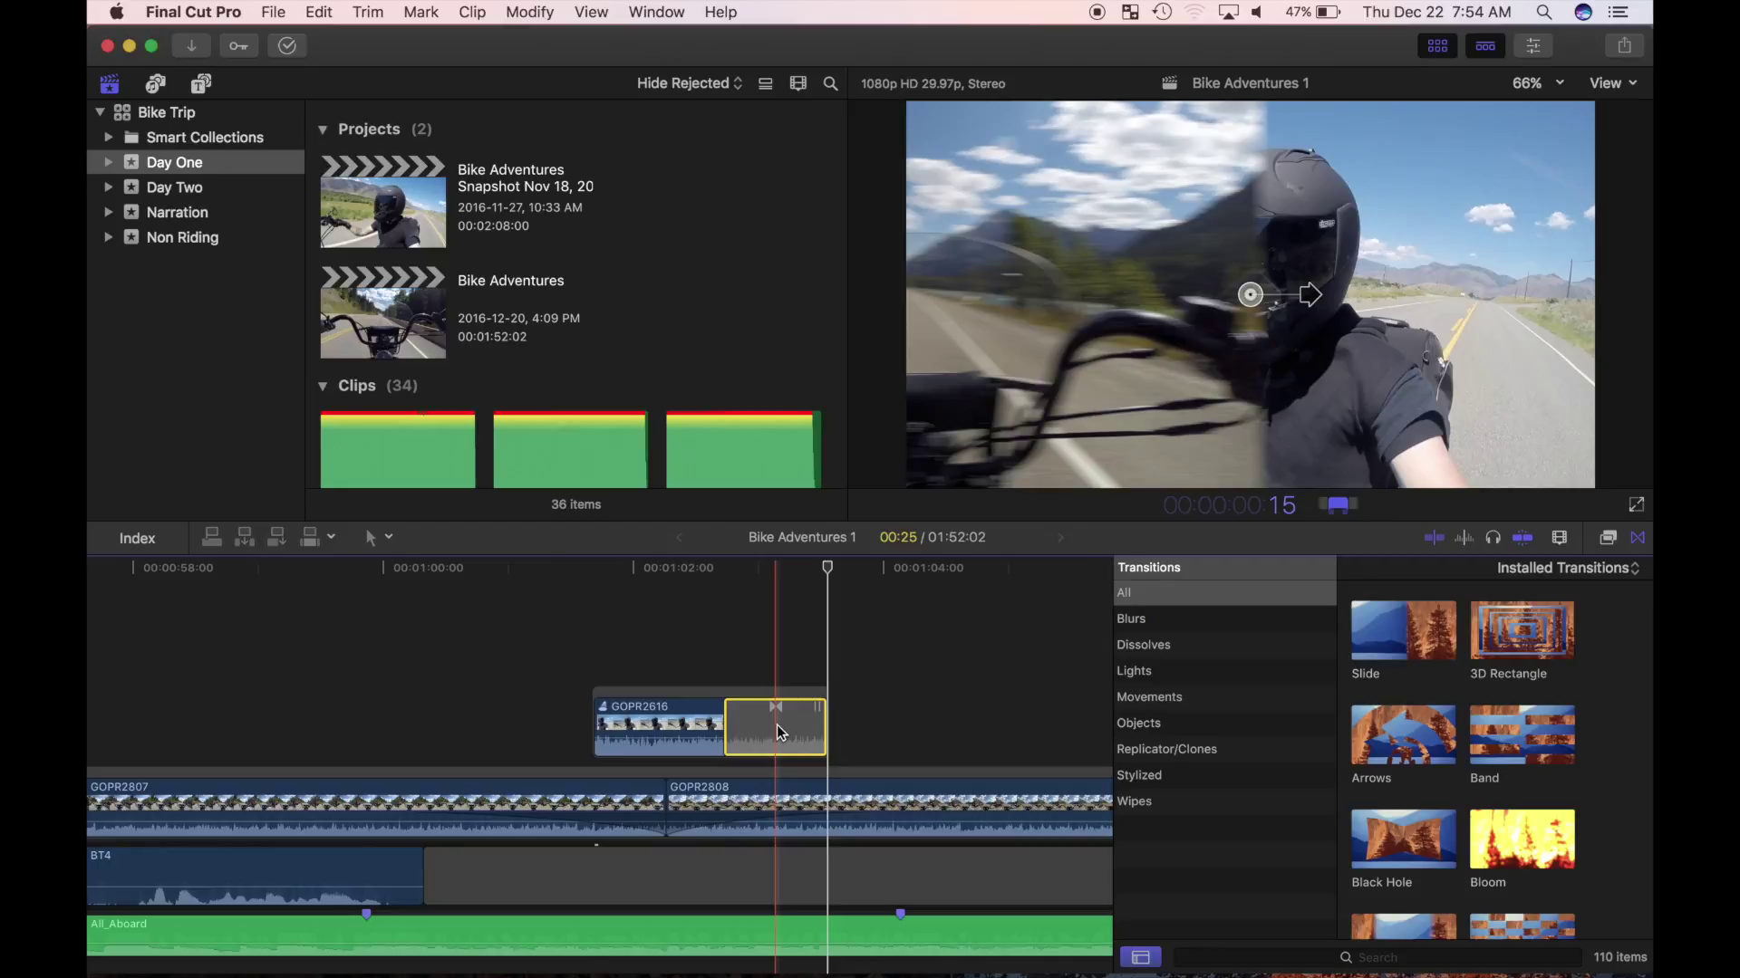
pyautogui.press('Return')
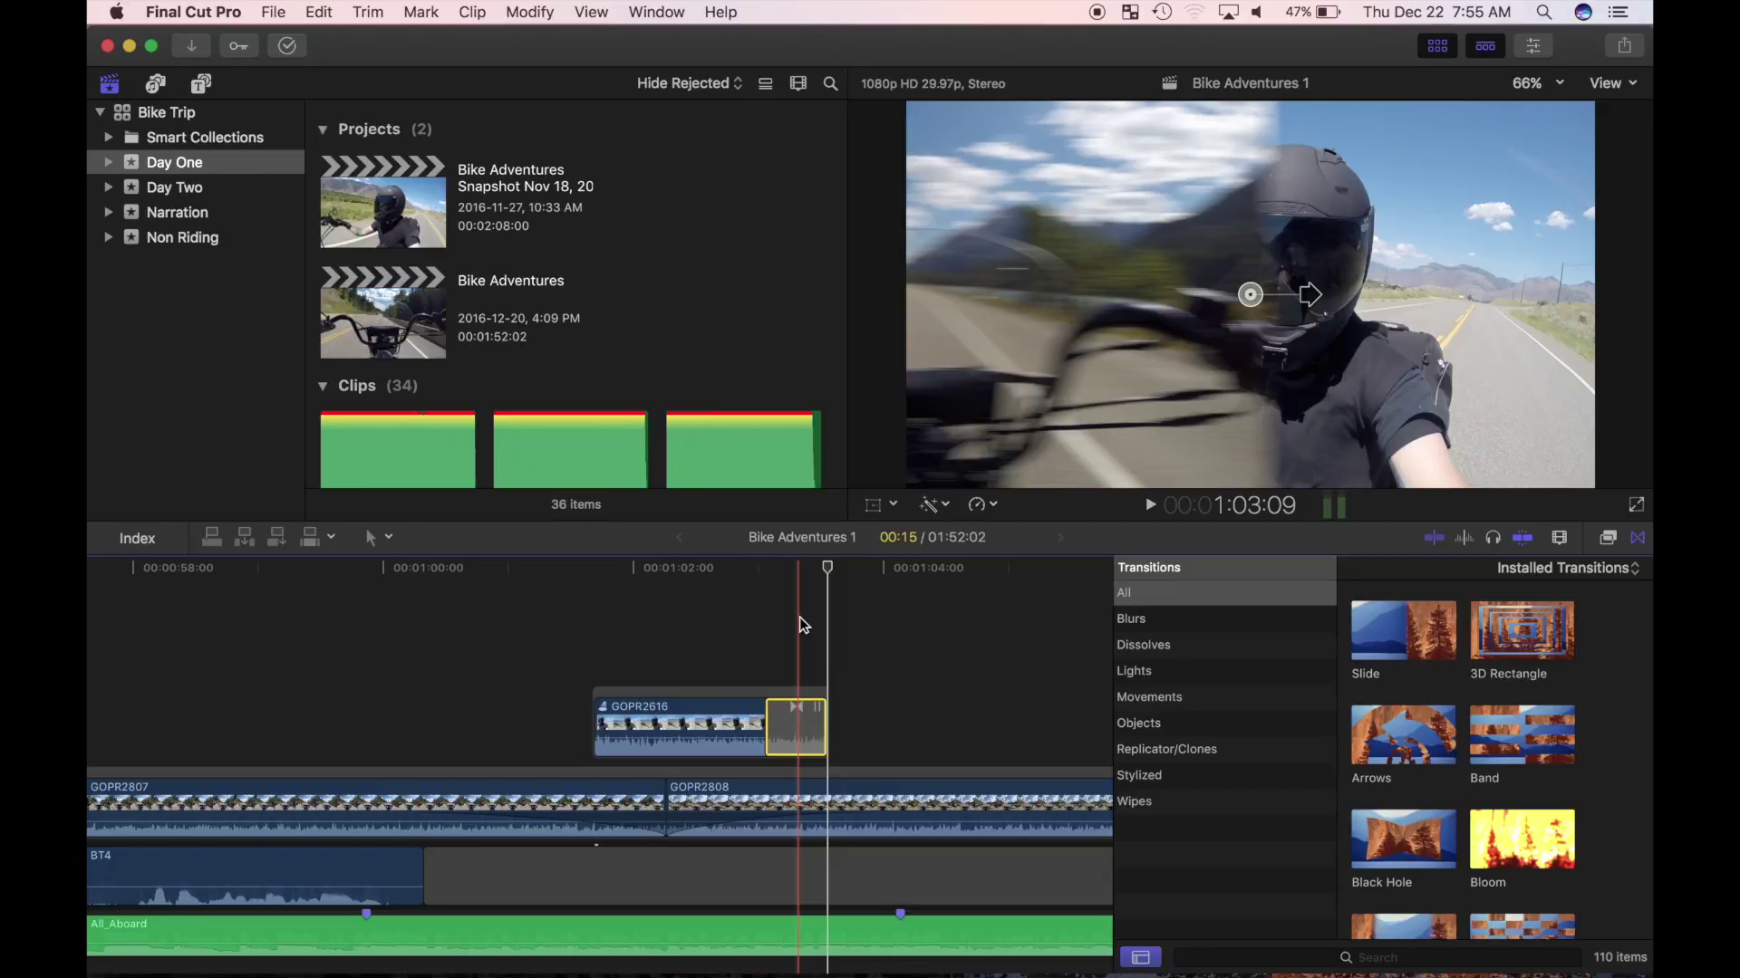
# Step: Open the Slide transition's Inspector settings and try the Slide Out type
pyautogui.click(797, 619)
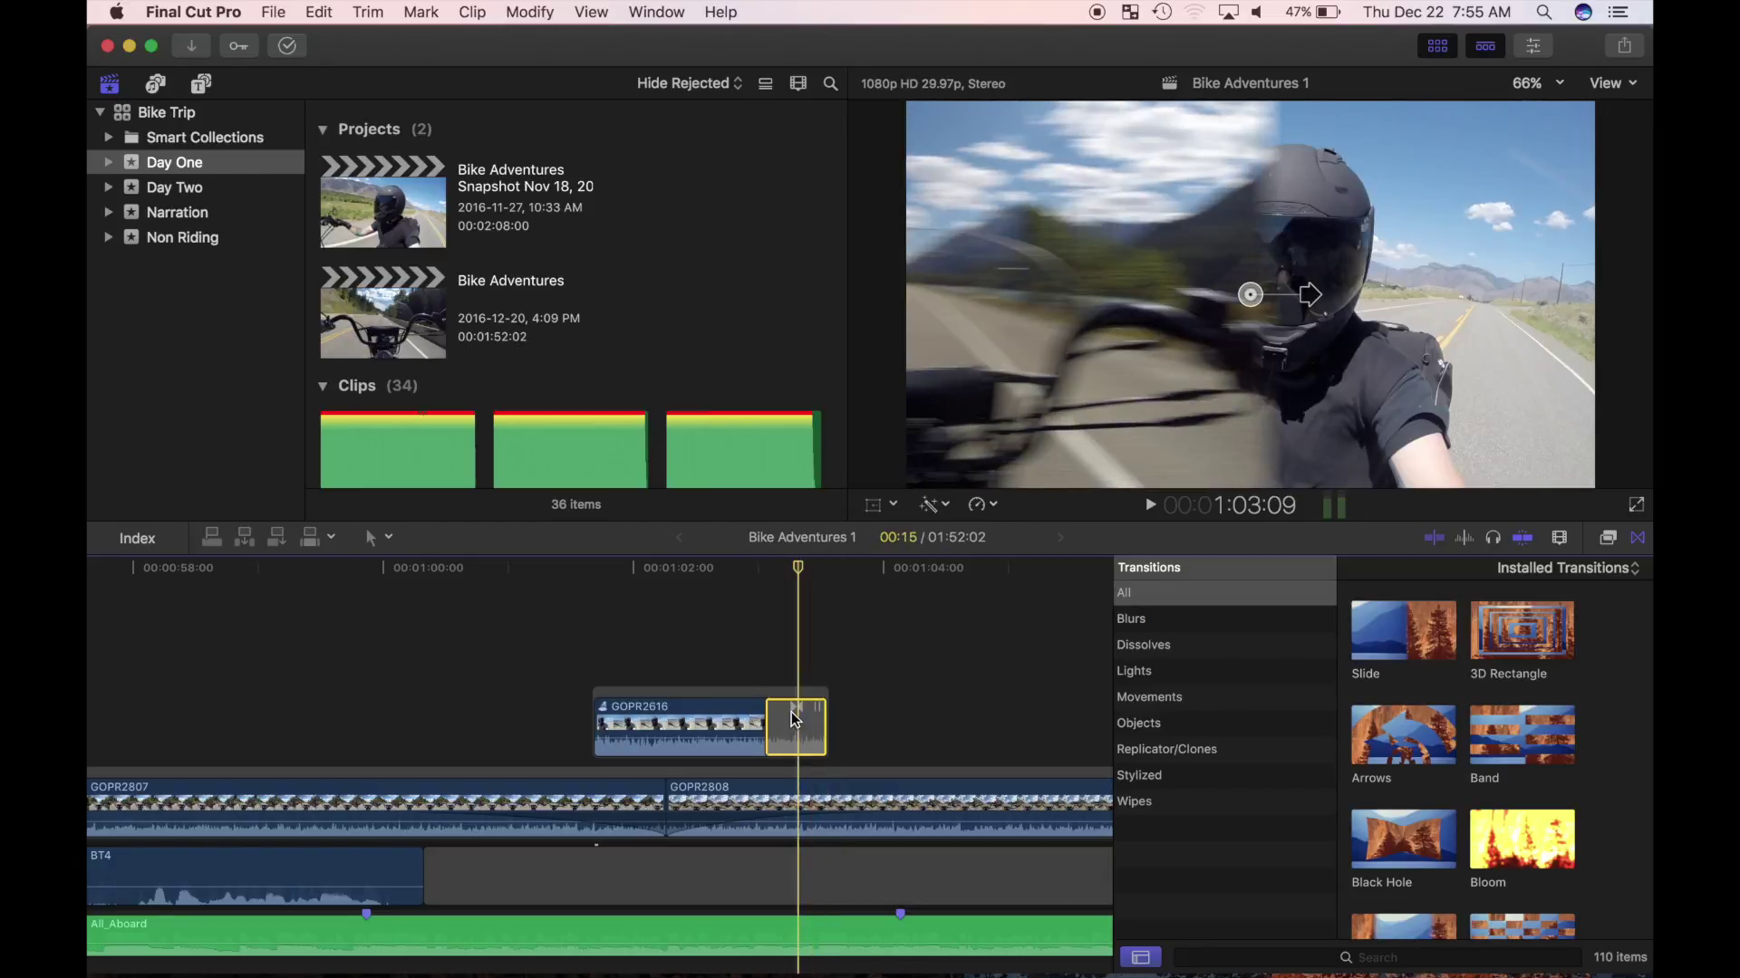
pyautogui.click(1536, 51)
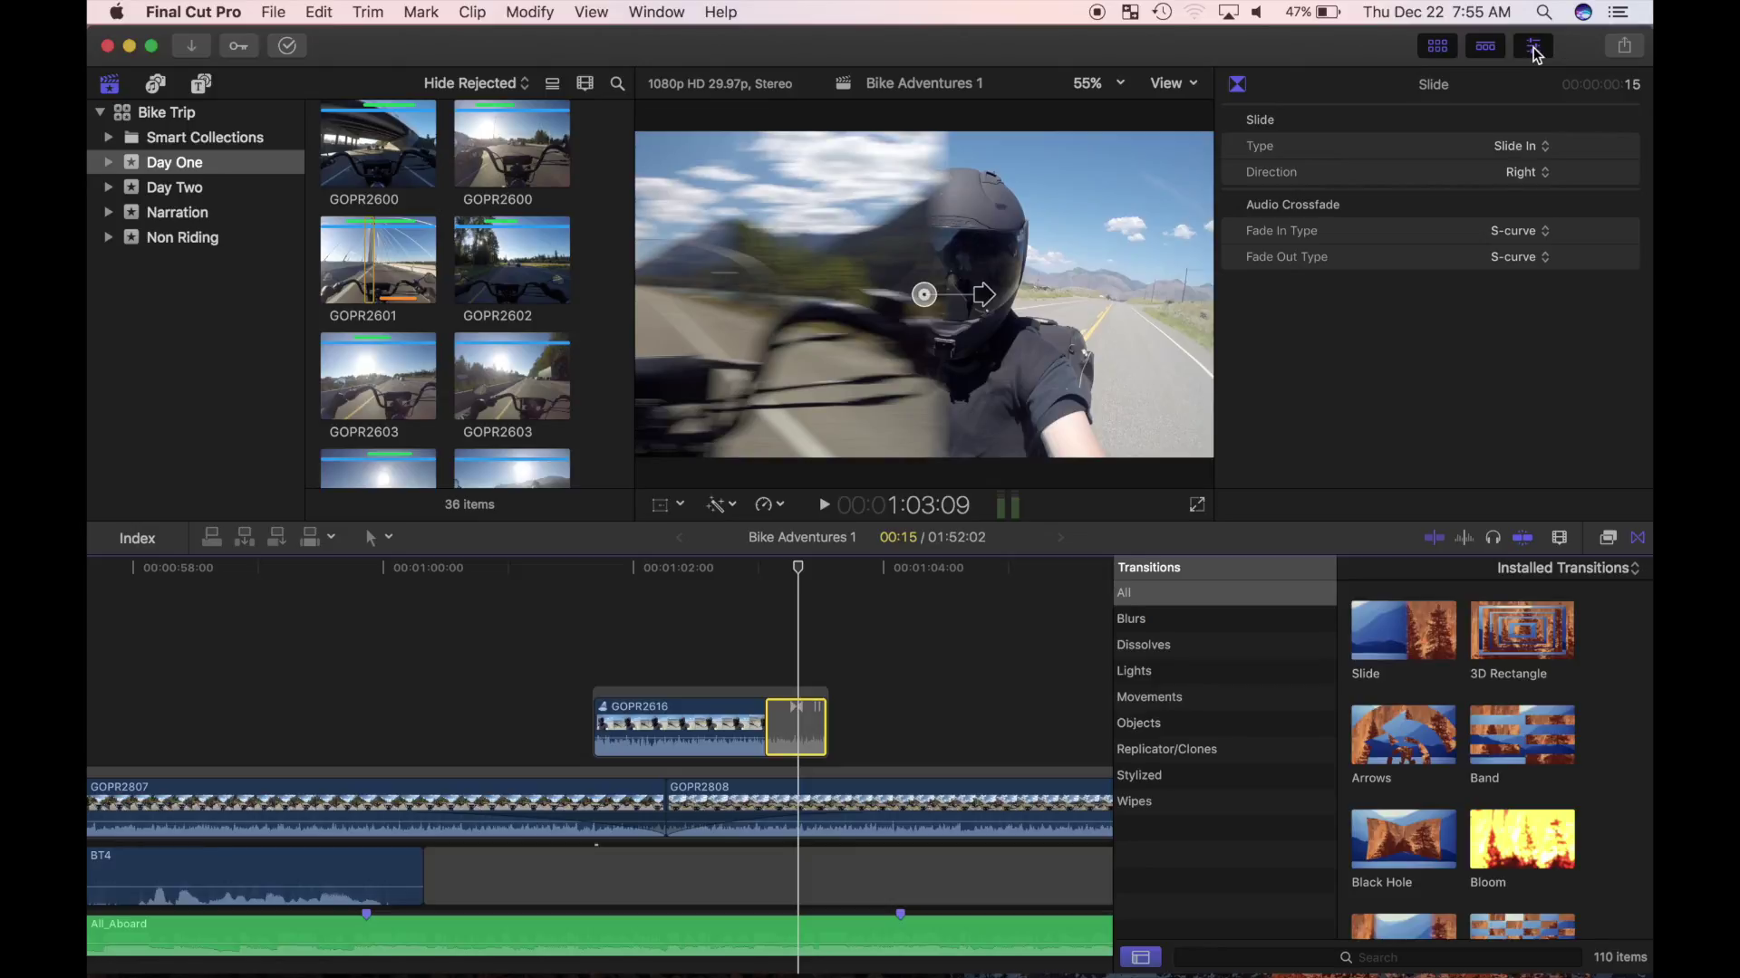
pyautogui.click(1555, 152)
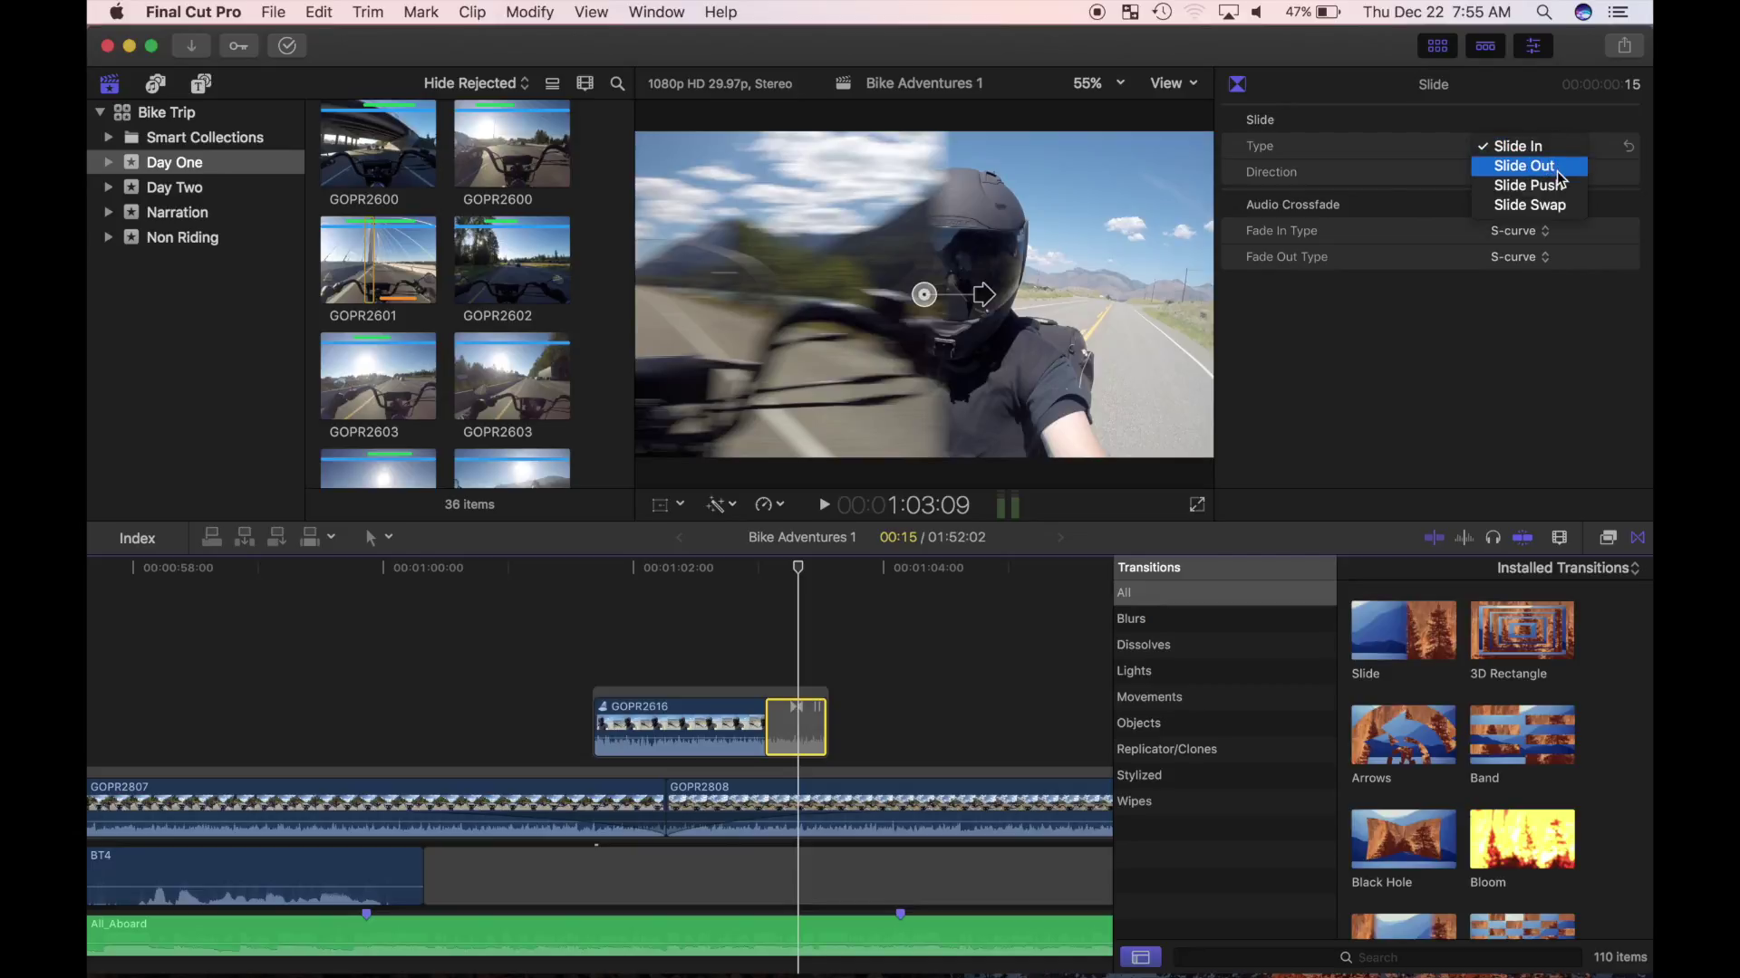
pyautogui.click(1540, 167)
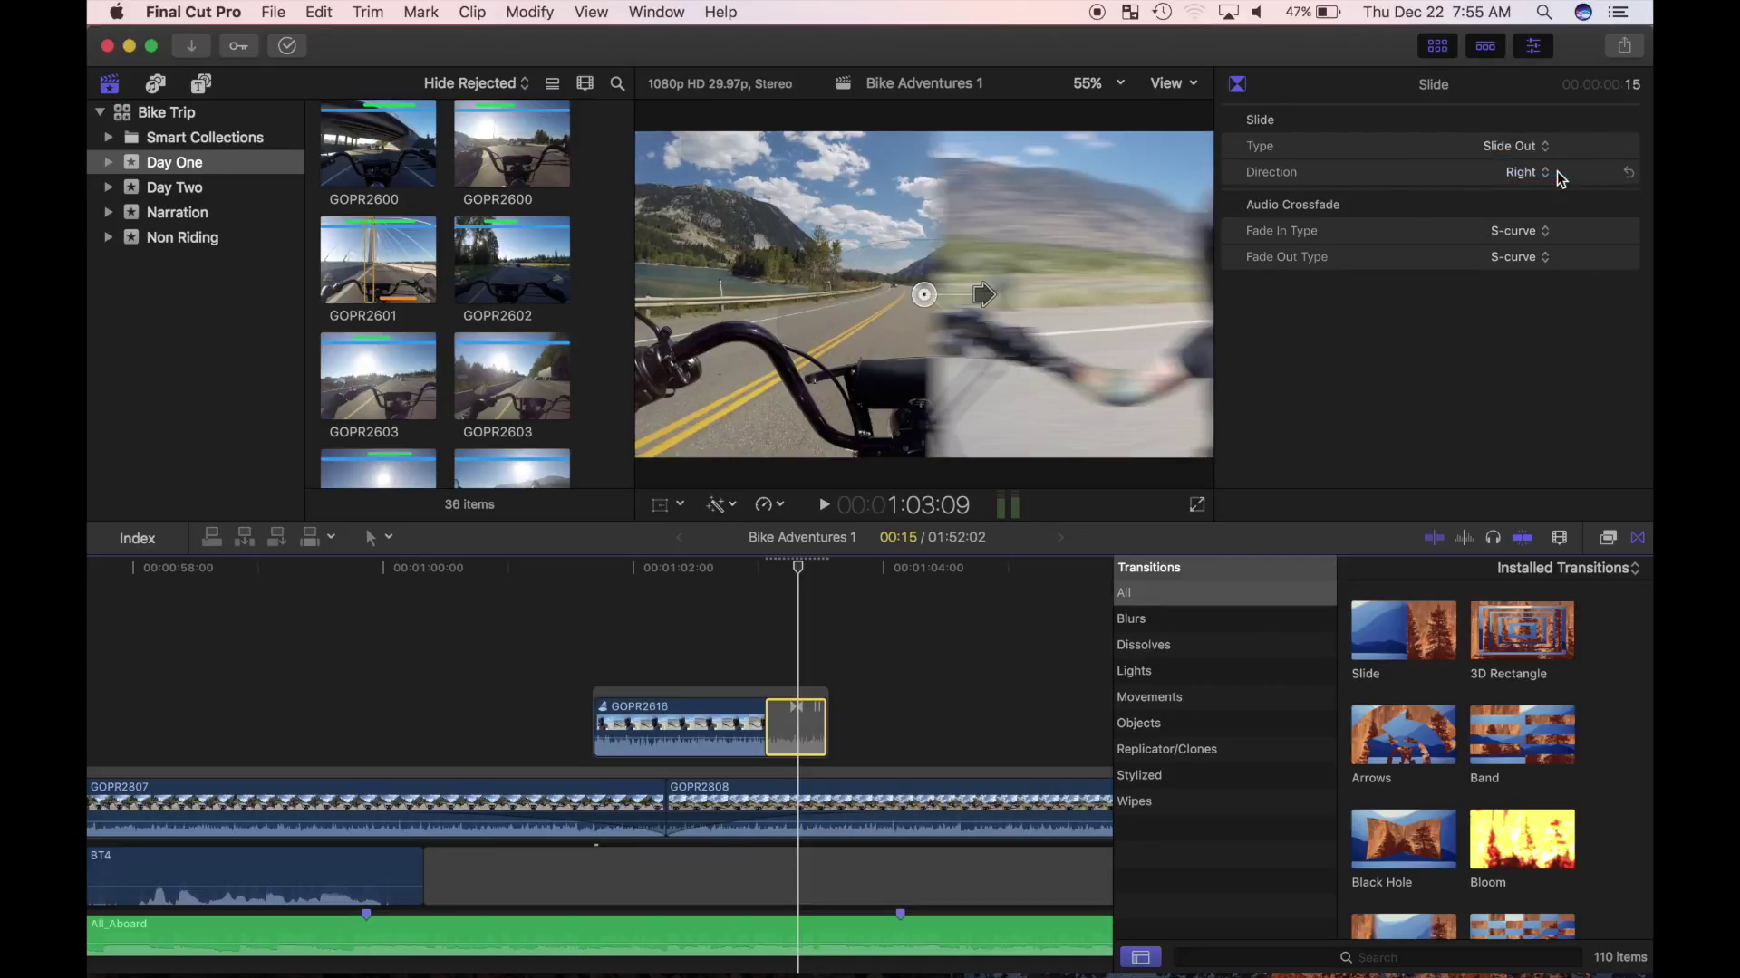
# Step: Angle the slide direction diagonally in the viewer and play the transition to check it
pyautogui.click(788, 714)
pyautogui.press('/')
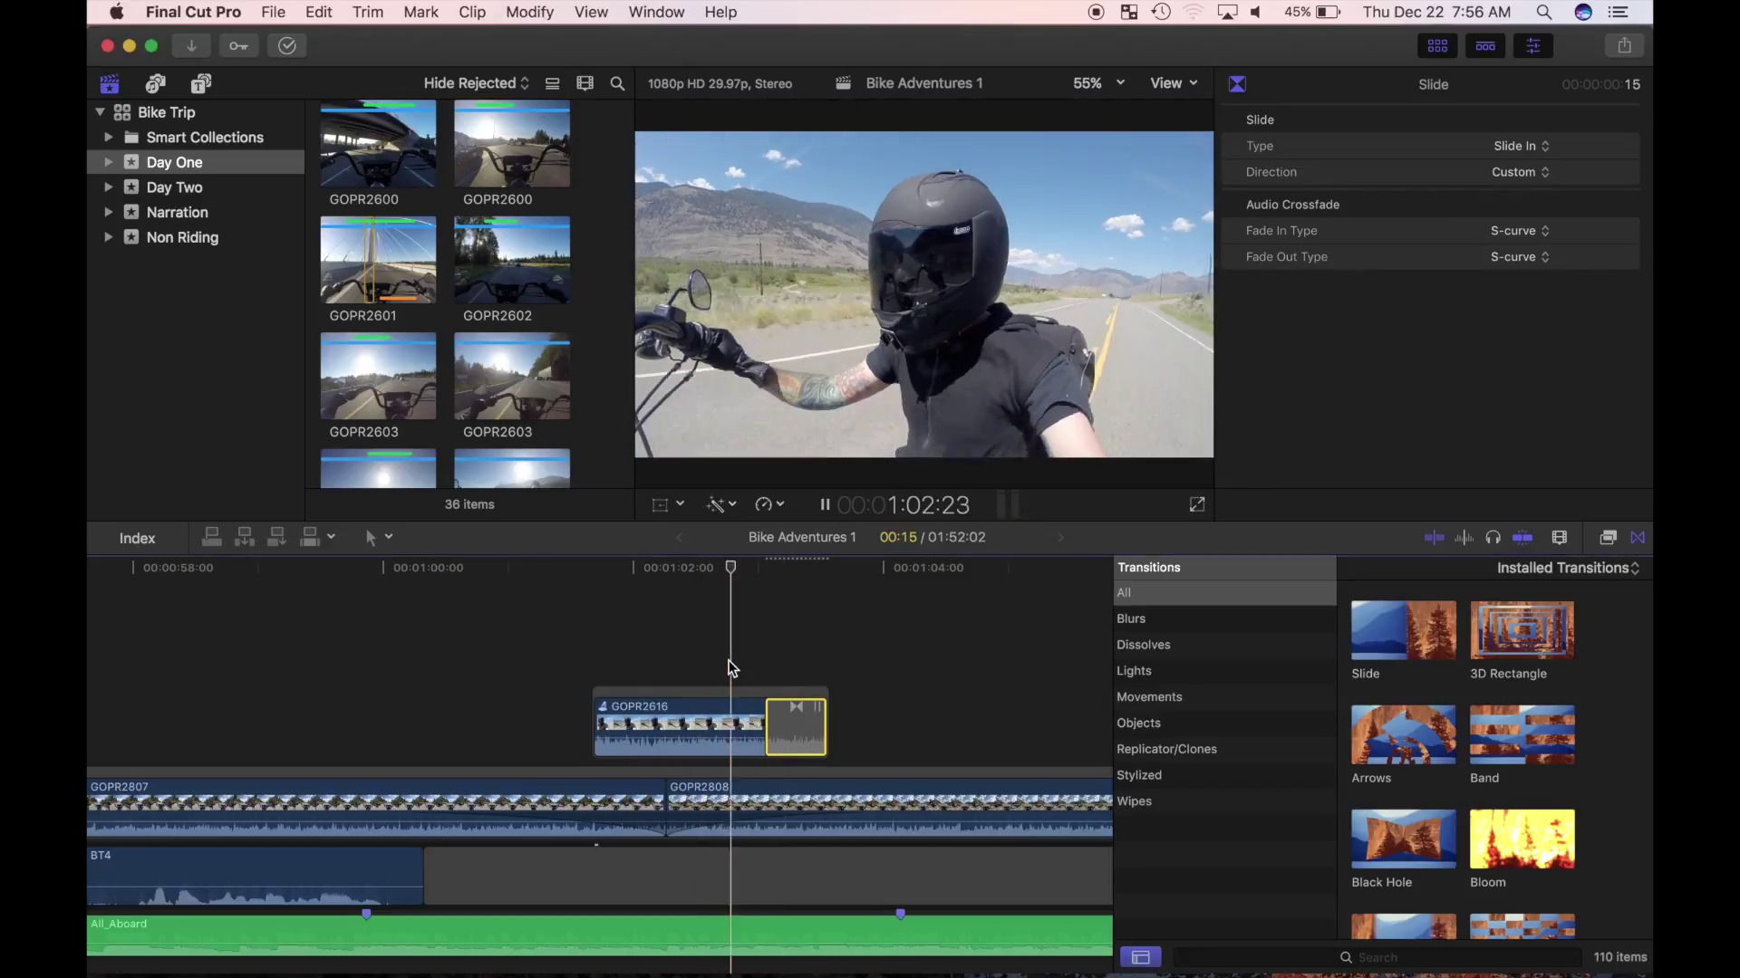
pyautogui.click(796, 725)
pyautogui.moveTo(906, 272)
pyautogui.mouseDown()
pyautogui.moveTo(862, 303)
pyautogui.moveTo(924, 295)
pyautogui.mouseUp()
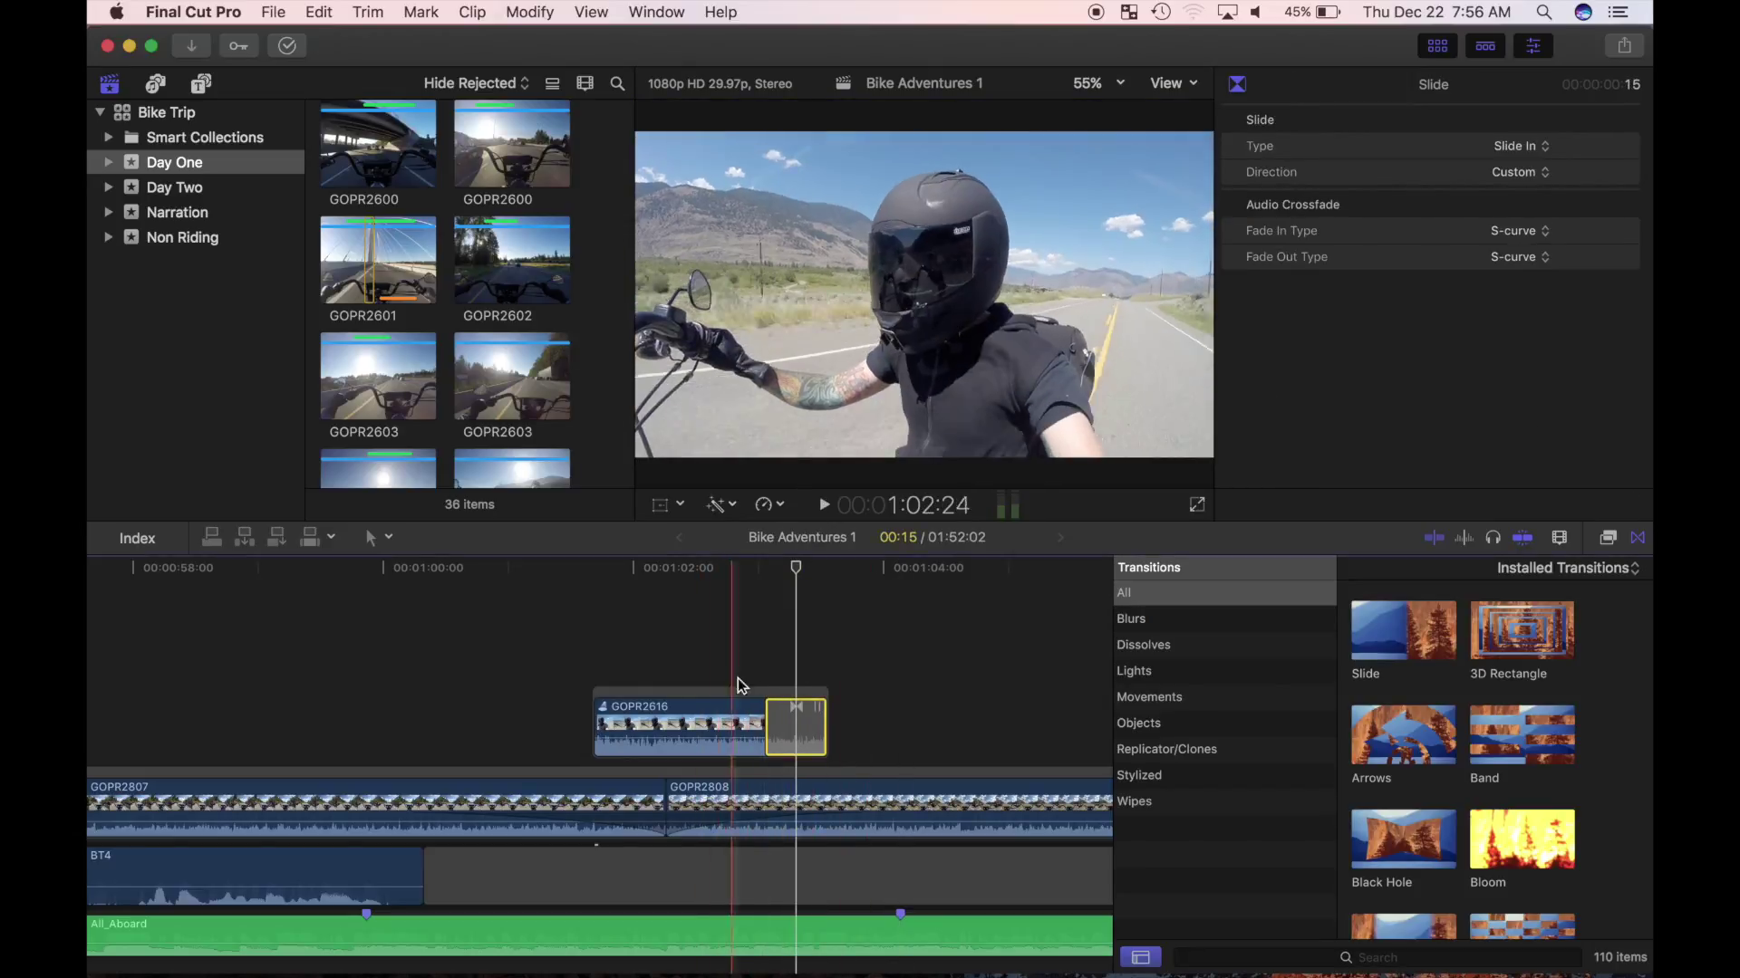
pyautogui.press('/')
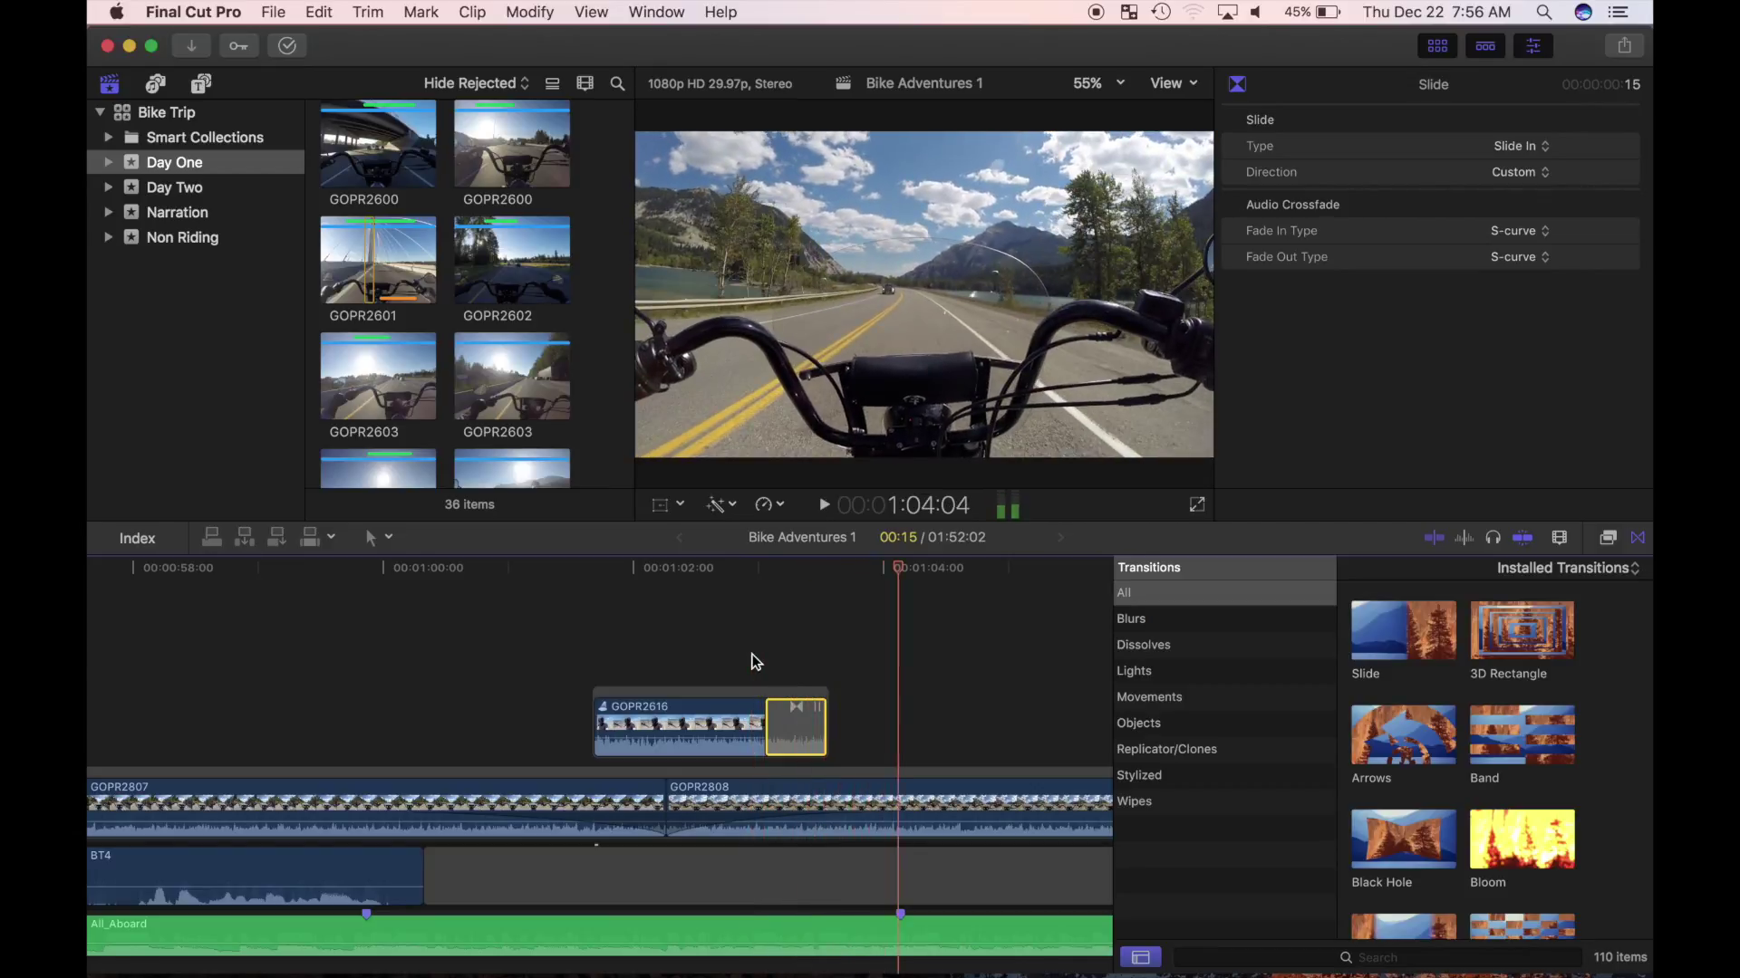
# Step: Close the Inspector and Transitions browser, then zoom the Bike Adventures timeline to fit
pyautogui.click(1533, 46)
pyautogui.click(1638, 538)
pyautogui.hotkey('shift', 'z')
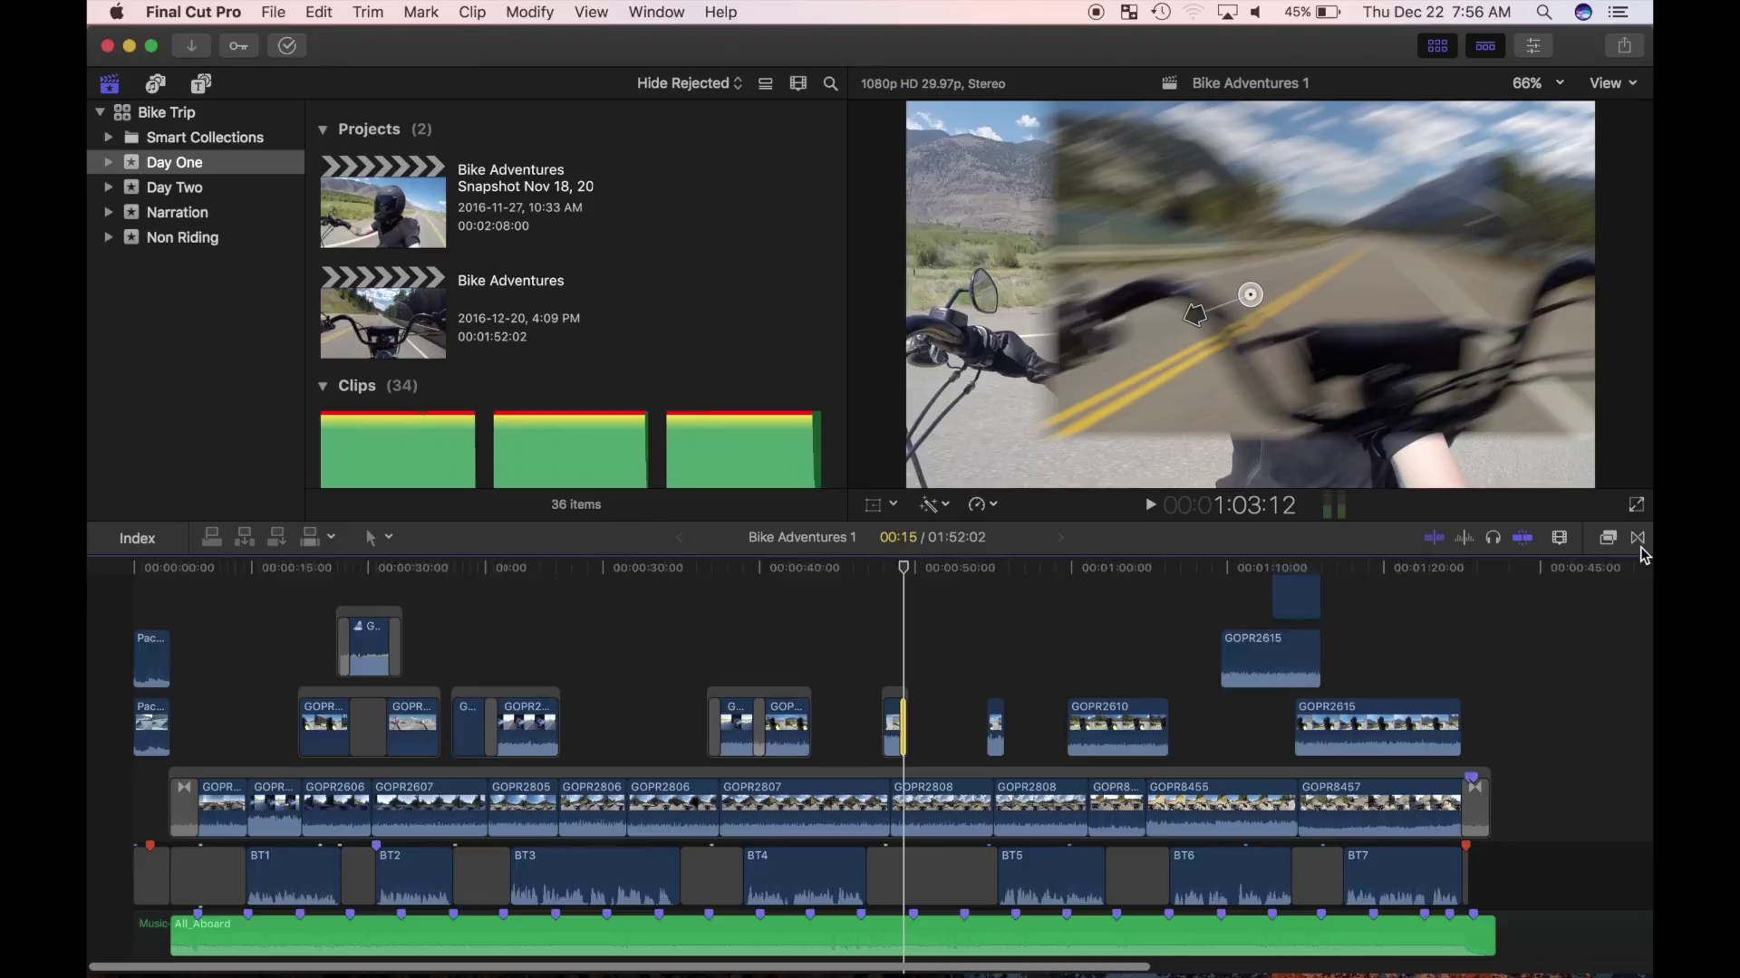